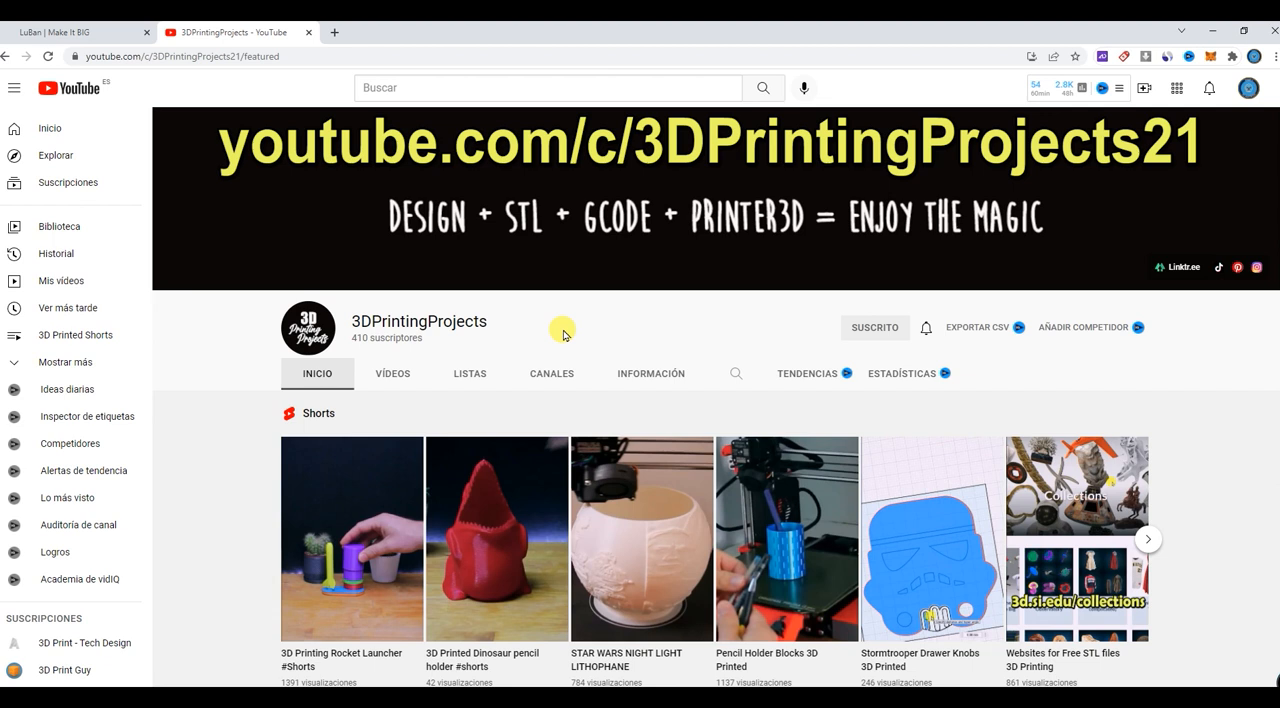
scroll(548, 334, "down", 1)
scroll(530, 336, "up", 1)
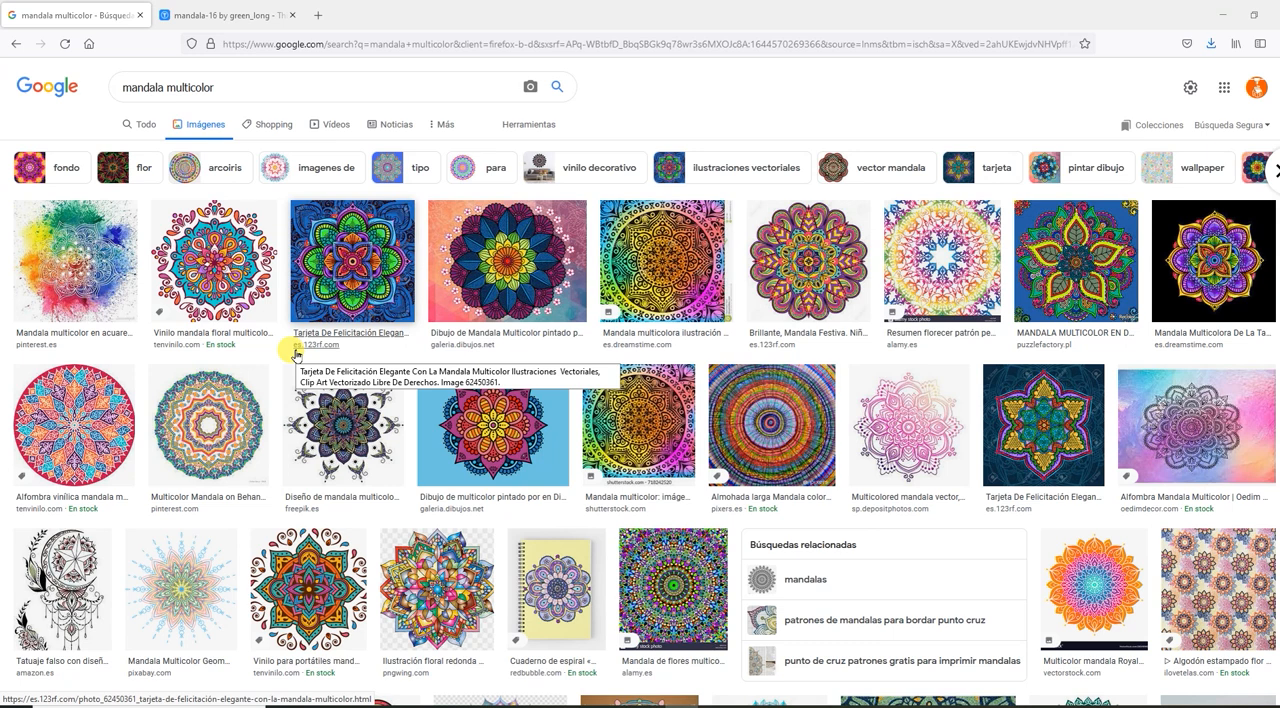
Browse the multicolour mandala image results and preview the red and purple mandala on a light-blue background with its related images.
scroll(296, 355, "down", 3)
scroll(296, 355, "up", 3)
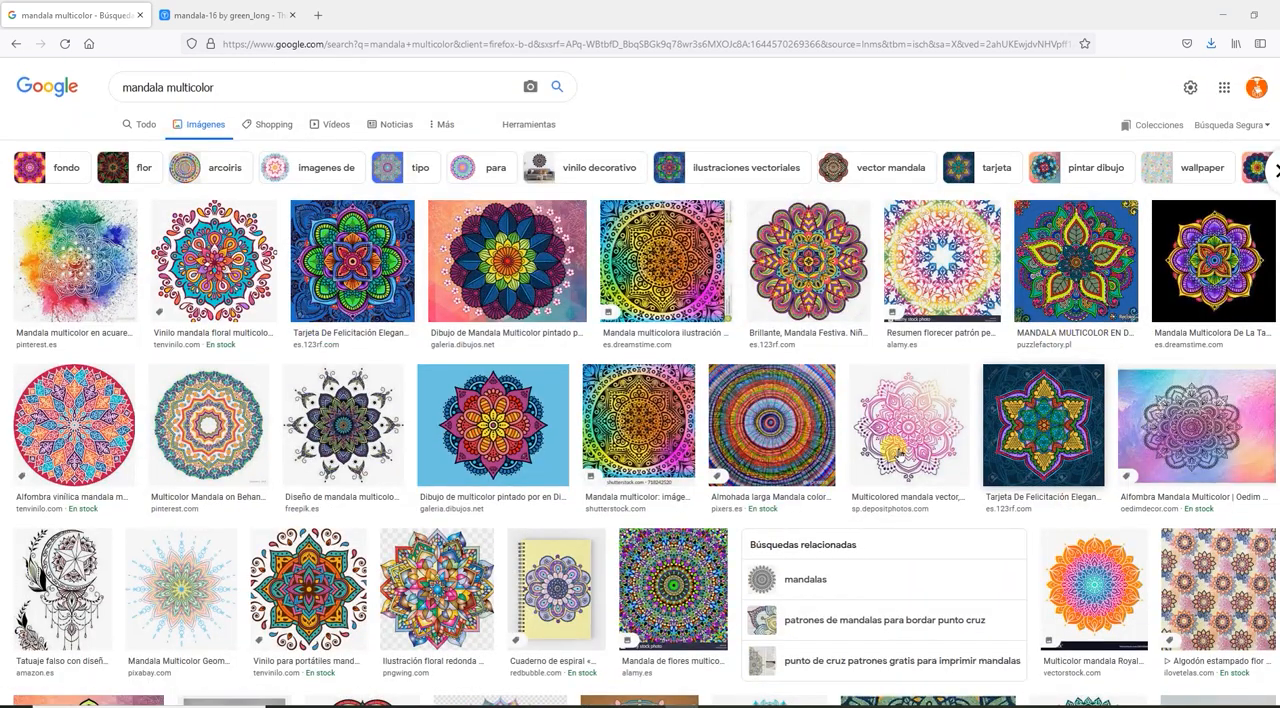
left_click(455, 420)
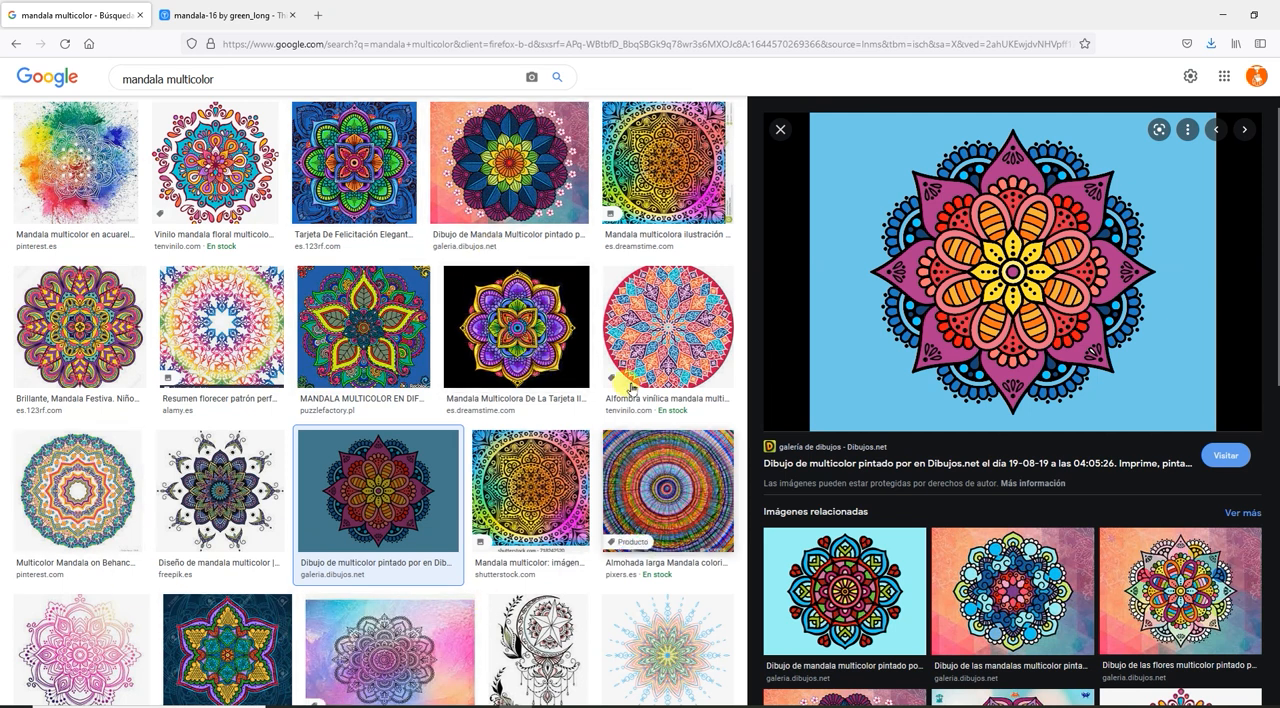
scroll(517, 330, "up", 2)
left_click(781, 230)
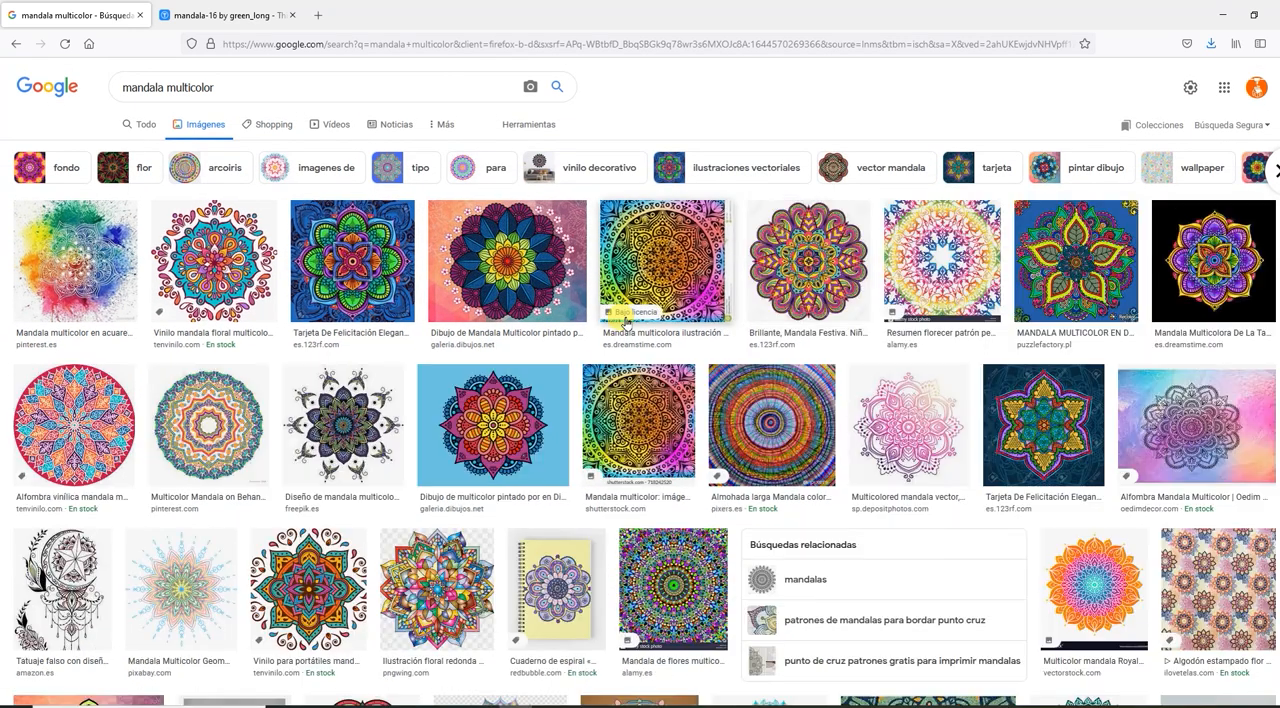
left_click(508, 399)
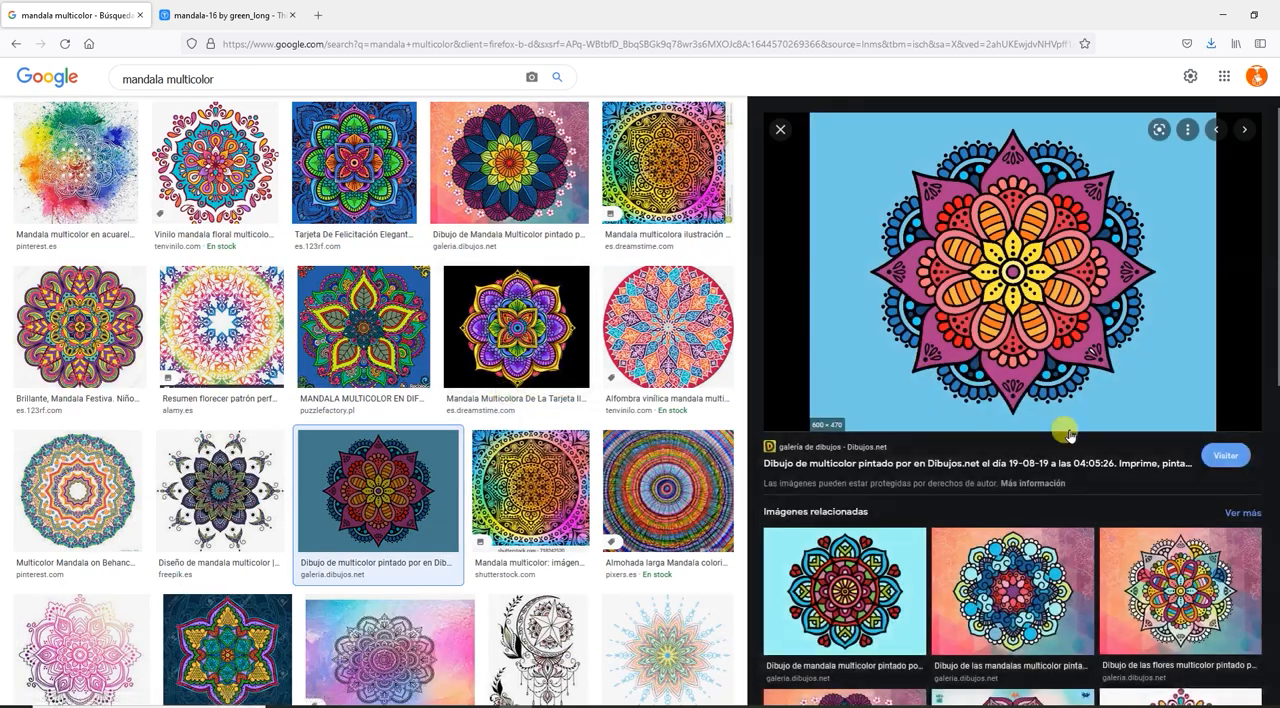
scroll(1212, 583, "down", 1)
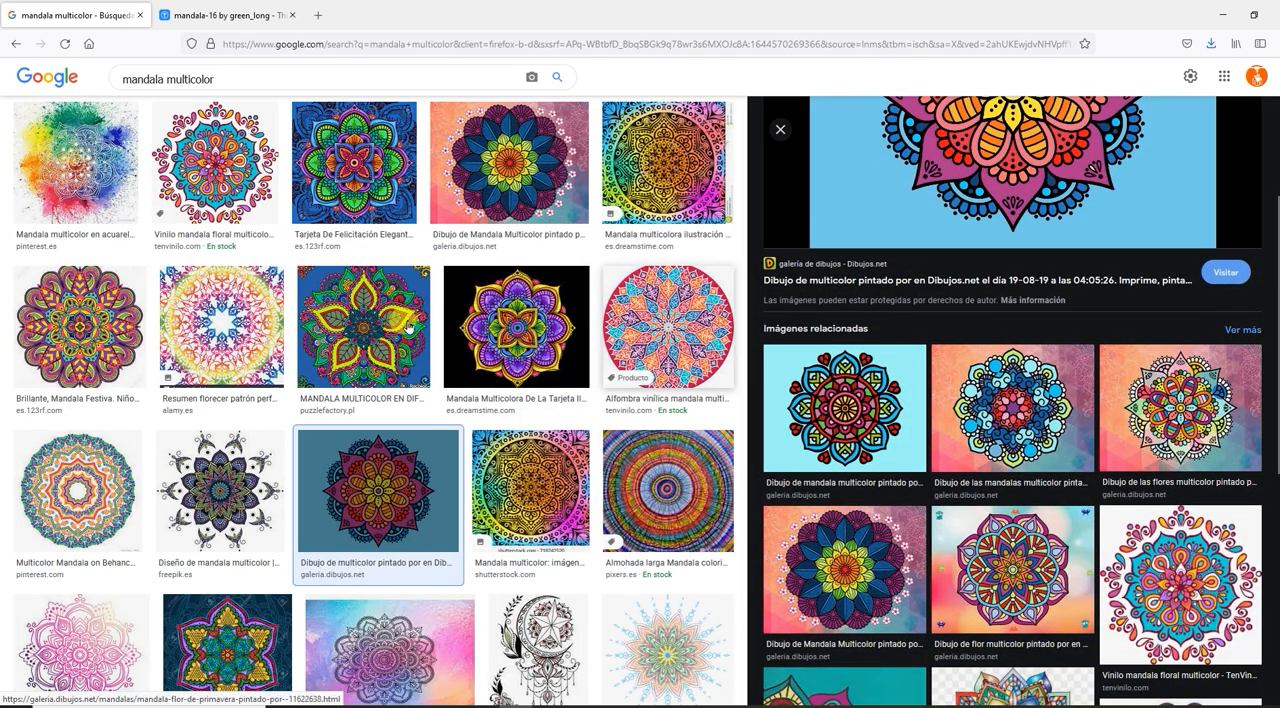
scroll(379, 322, "up", 2)
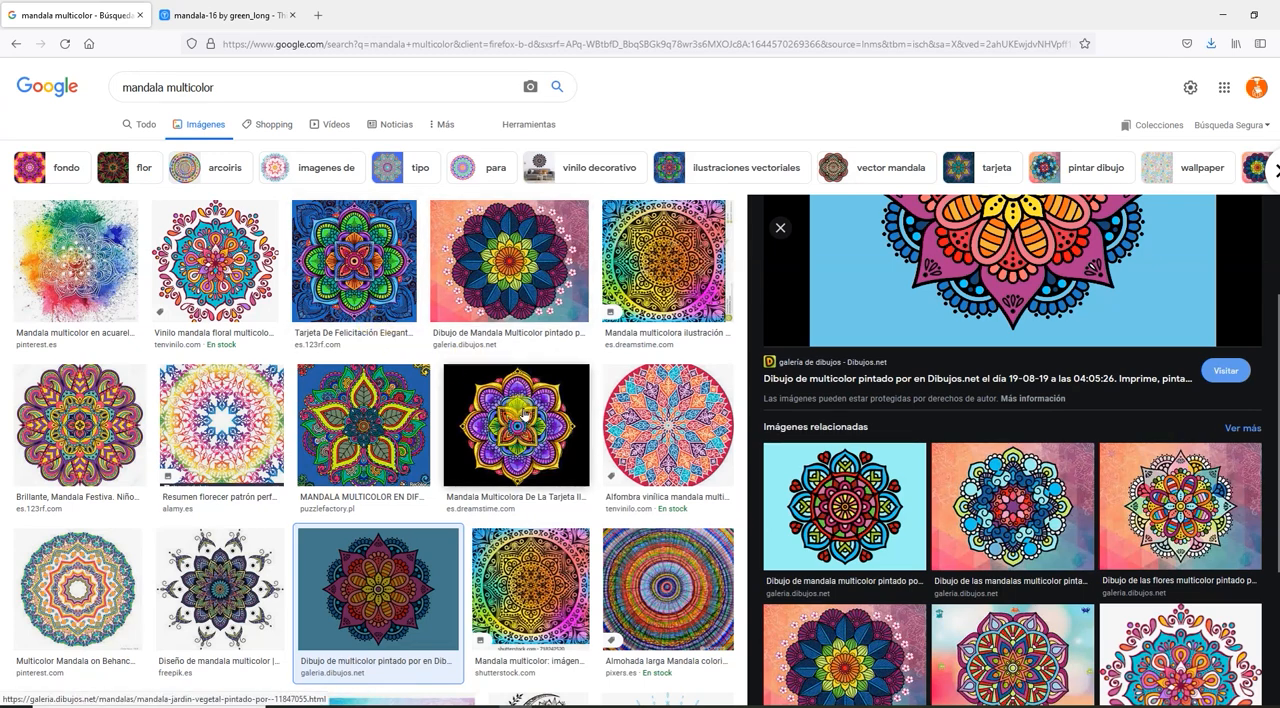
Preview the related mandala with dark blue petals, look through its related images, and return to the light-blue background mandala.
scroll(527, 414, "down", 3)
left_click(808, 547)
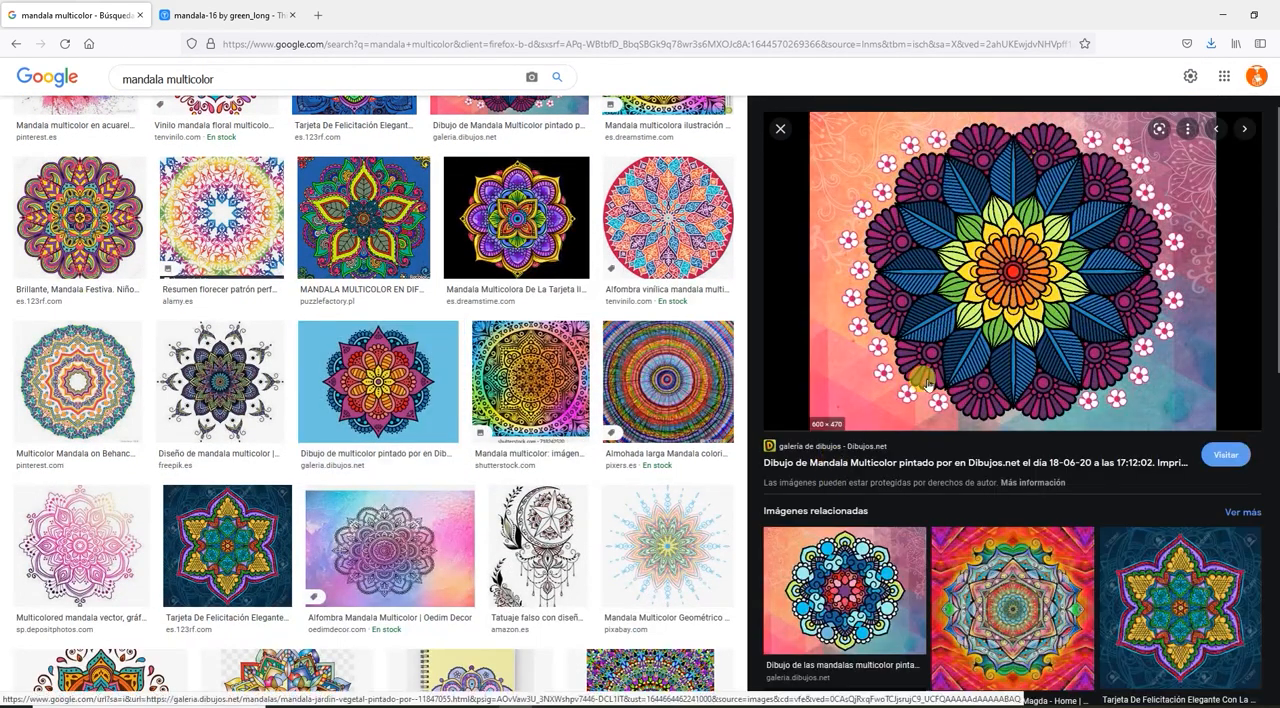
scroll(981, 530, "down", 2)
scroll(981, 530, "down", 2)
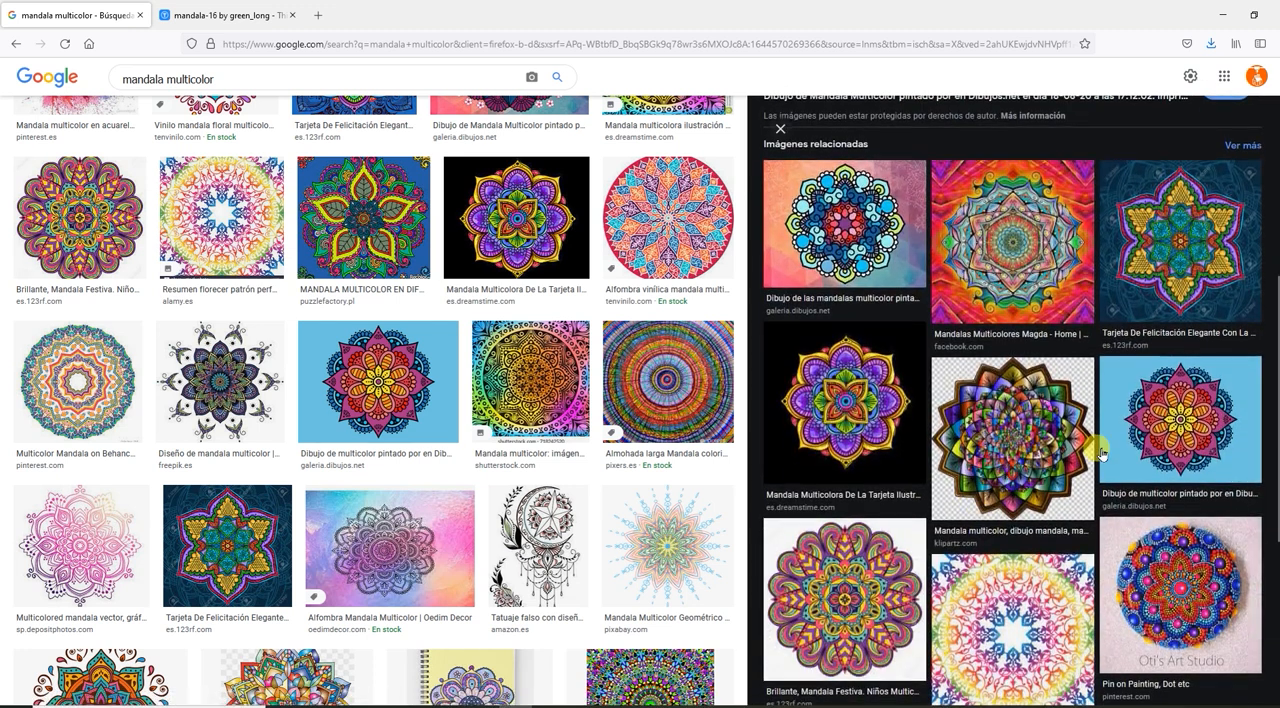
scroll(1101, 453, "down", 2)
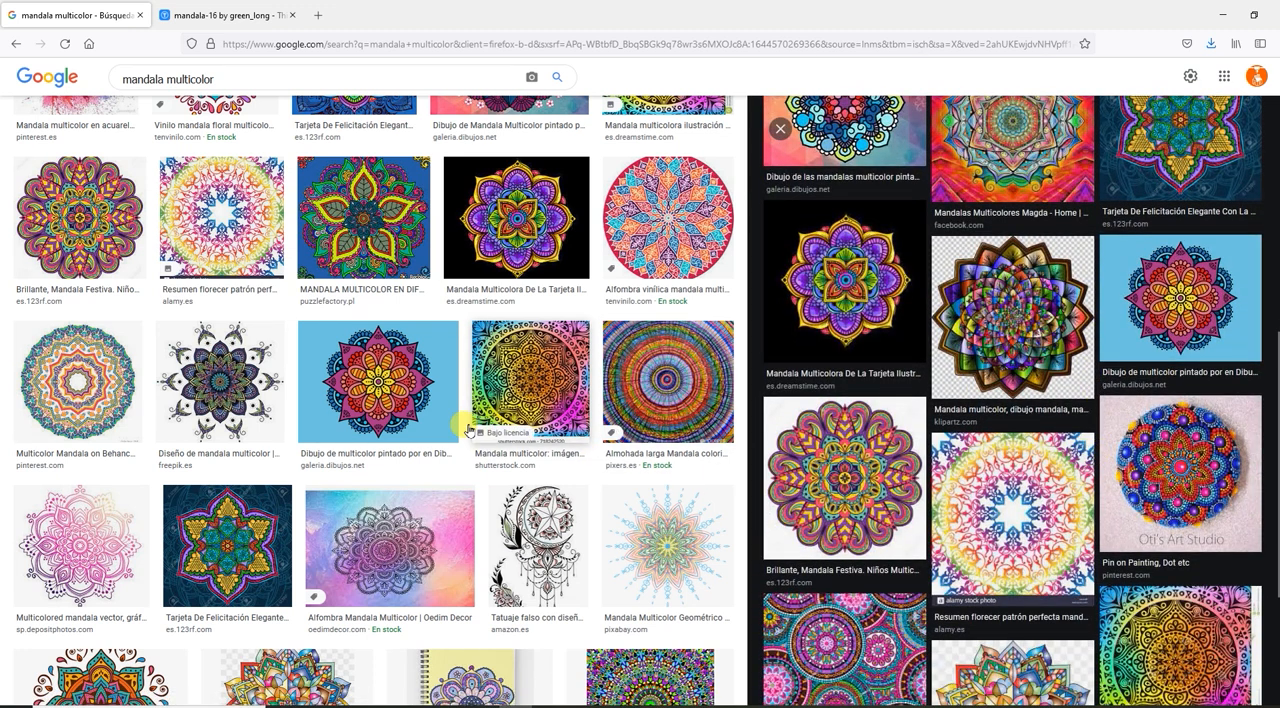
left_click(384, 375)
scroll(386, 378, "up", 2)
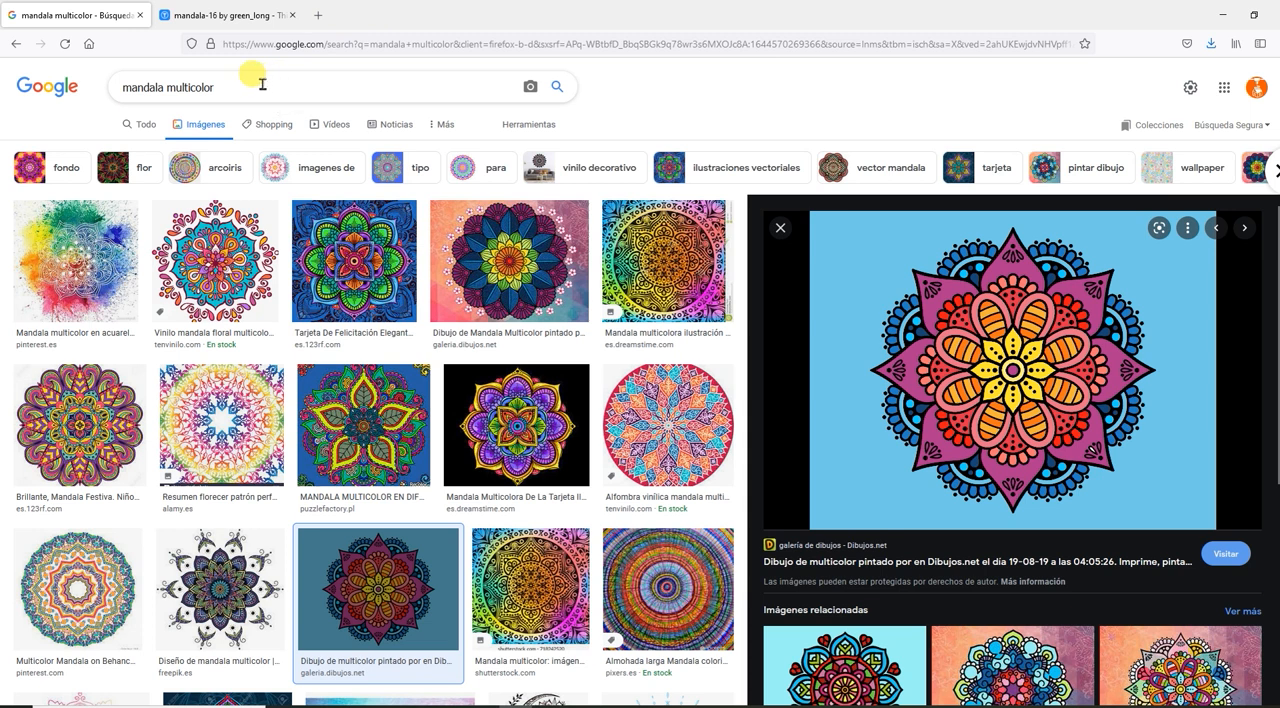
Change the image search to "mandala b/n" and look over the black-and-white mandala results.
left_click_drag(262, 84, 180, 86)
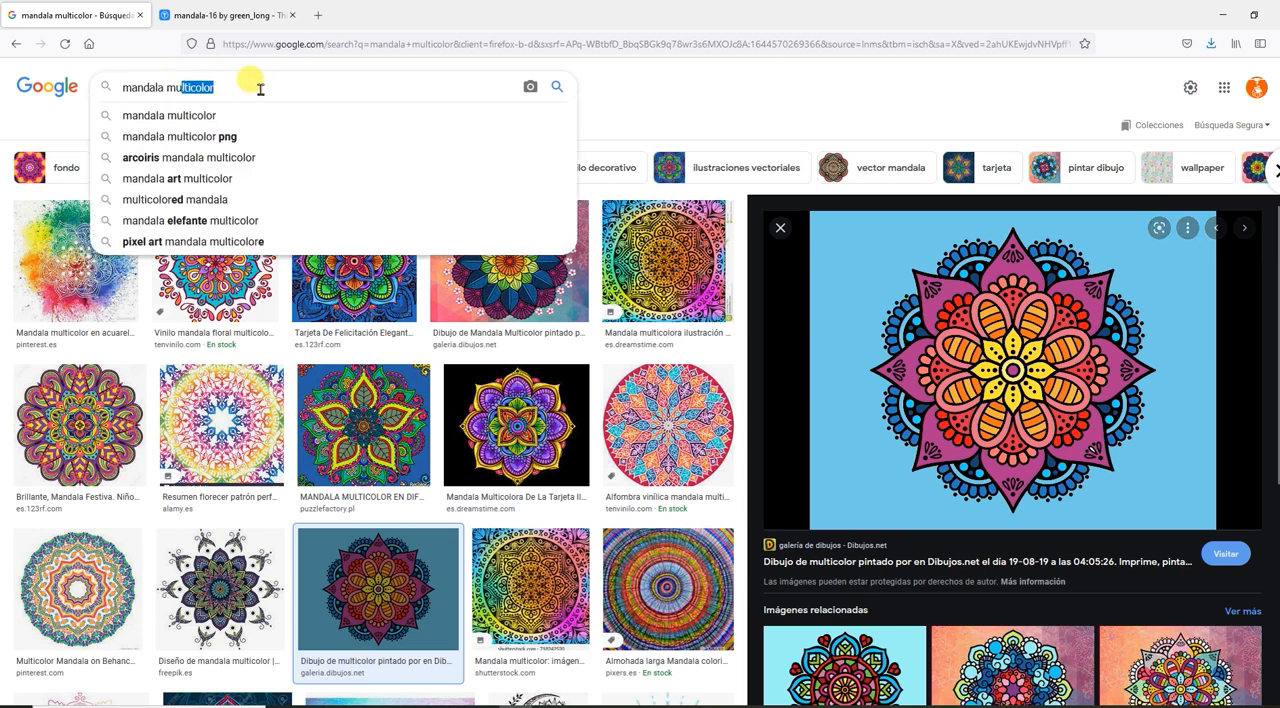
key("BackSpace")
key("BackSpace")
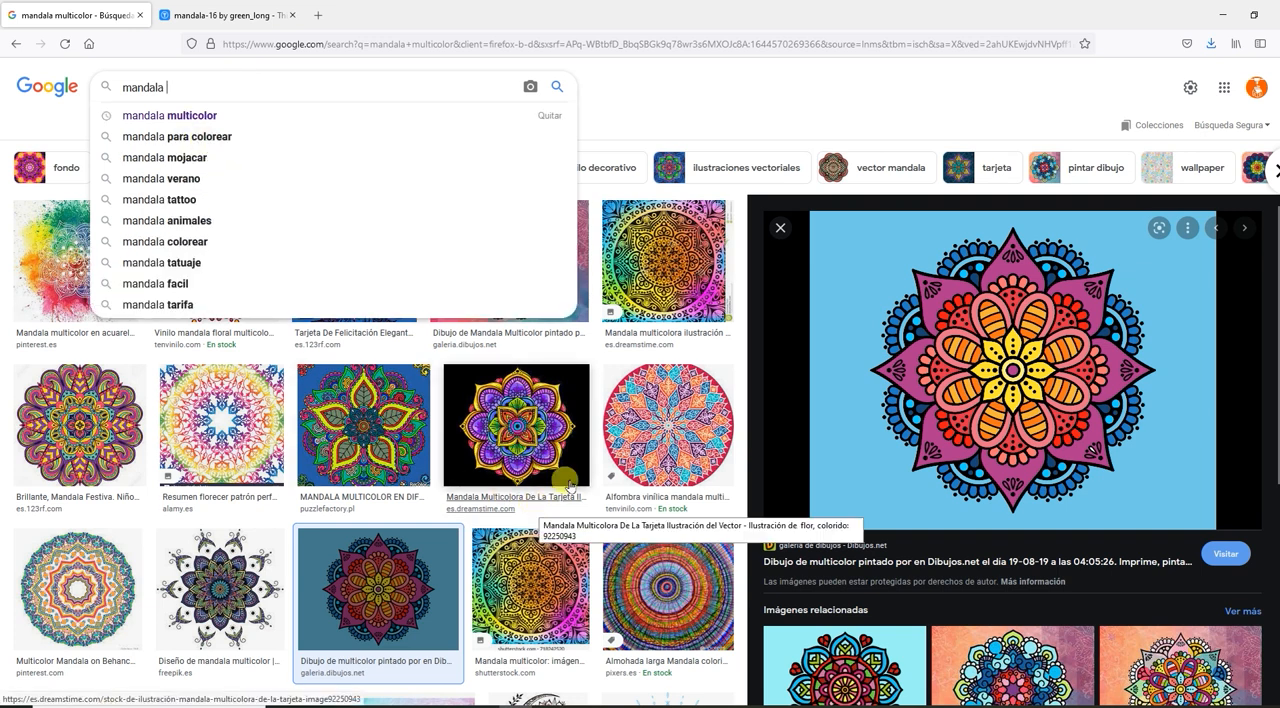
left_click(795, 122)
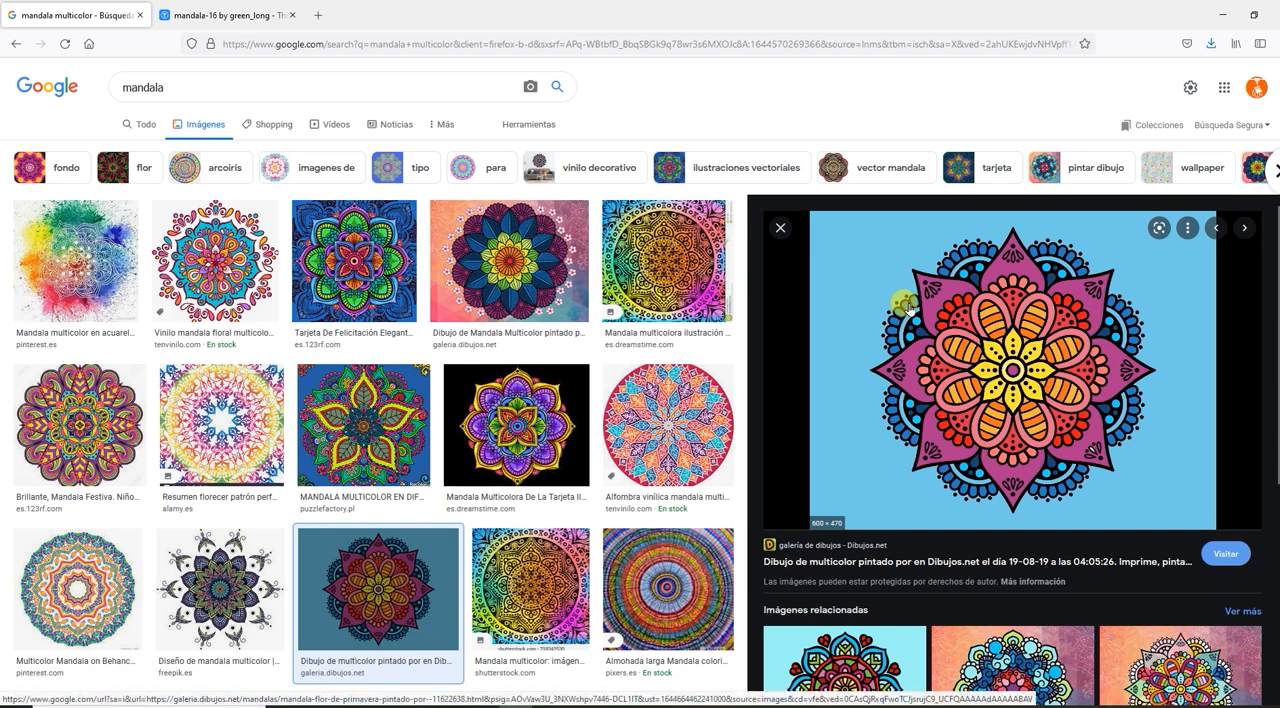
left_click(199, 89)
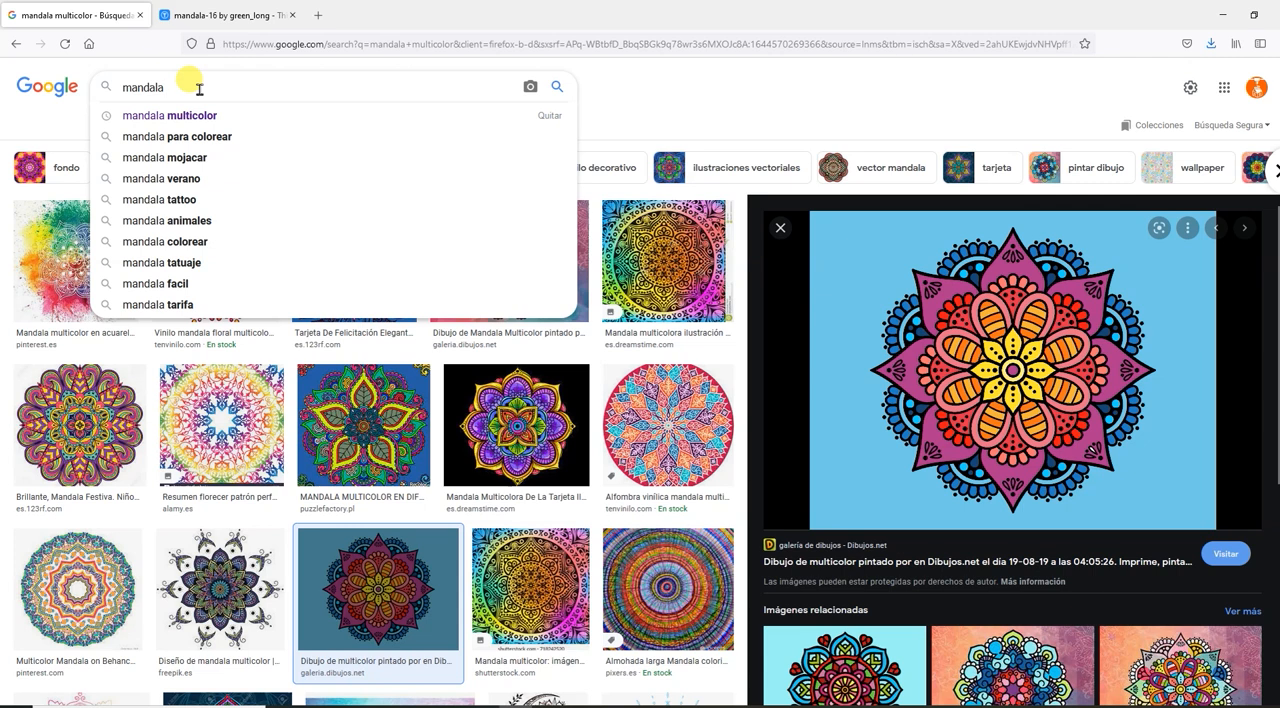
type("b/n")
key("Return")
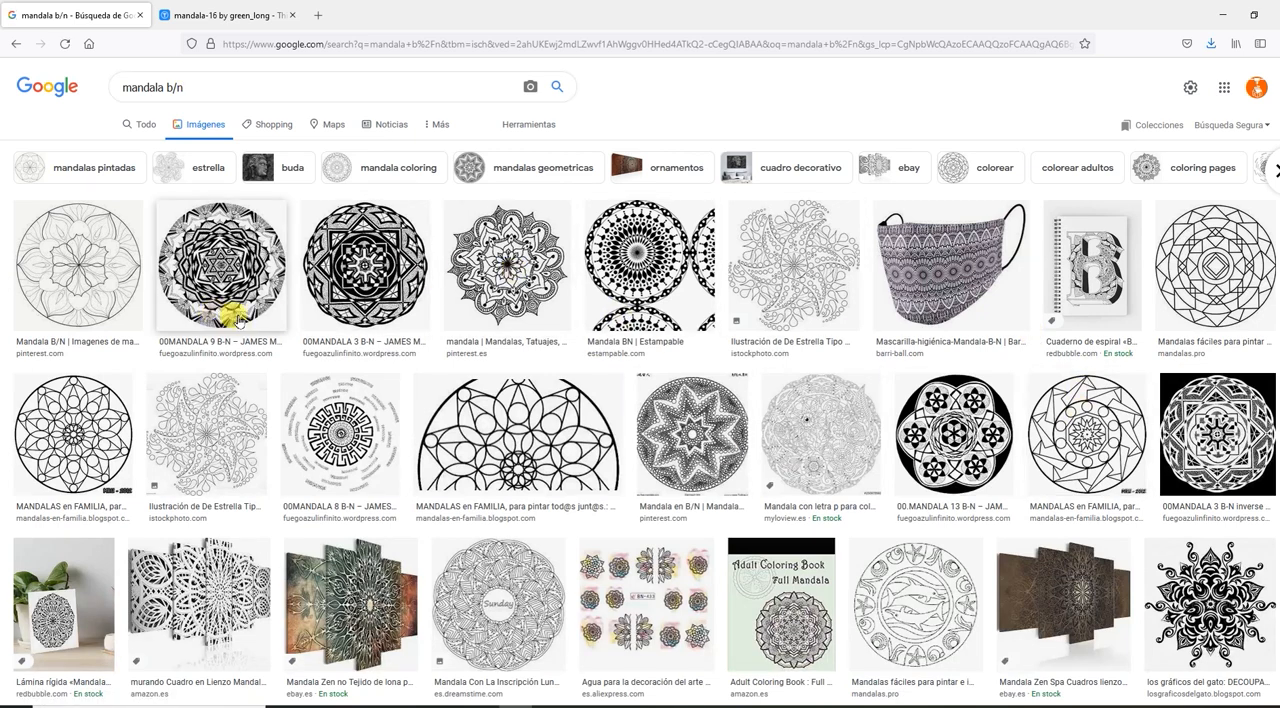
scroll(238, 320, "down", 5)
scroll(238, 300, "up", 5)
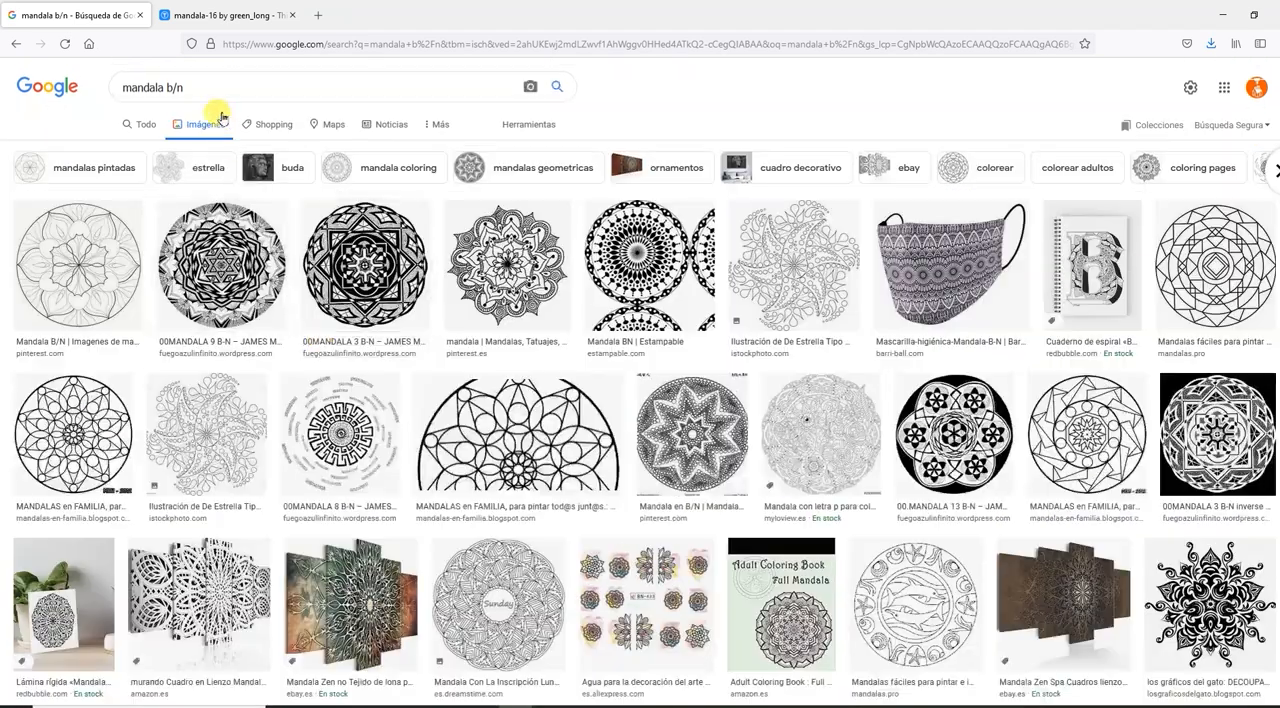
Refine the image search to the suggested query "mandala blanco y negro".
left_click(214, 87)
key("BackSpace")
key("BackSpace")
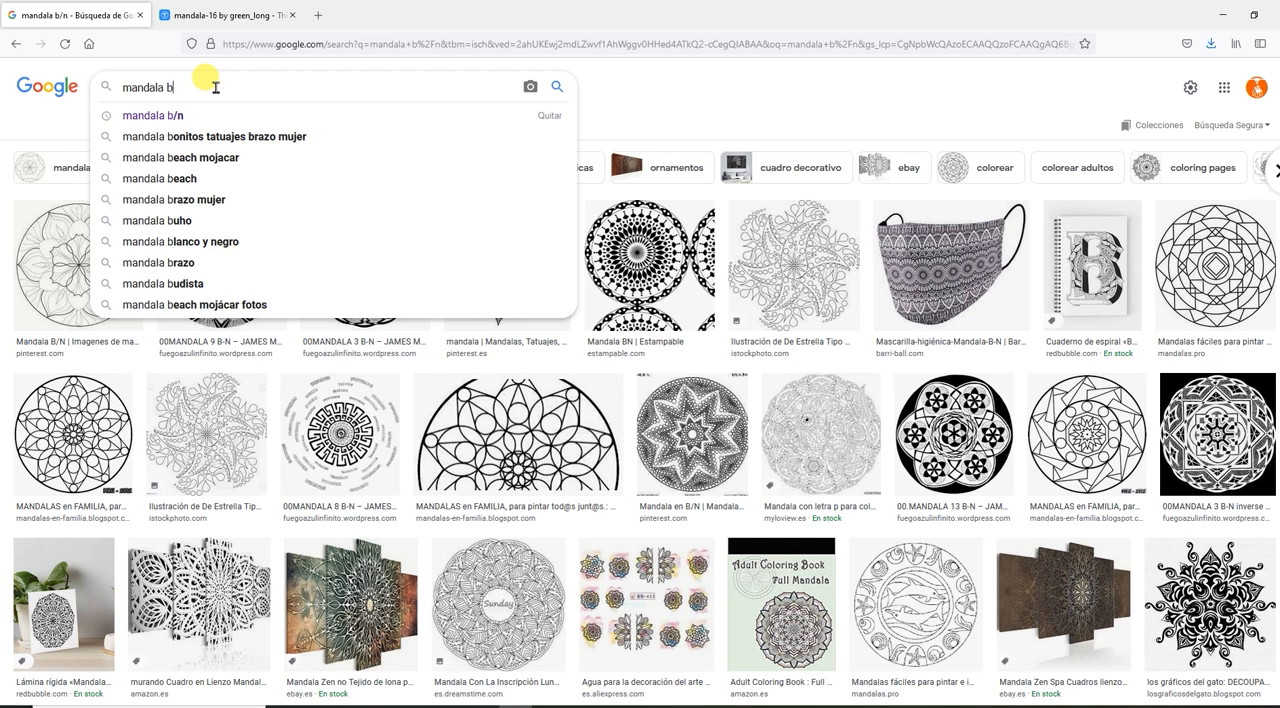
type("l")
key("Down")
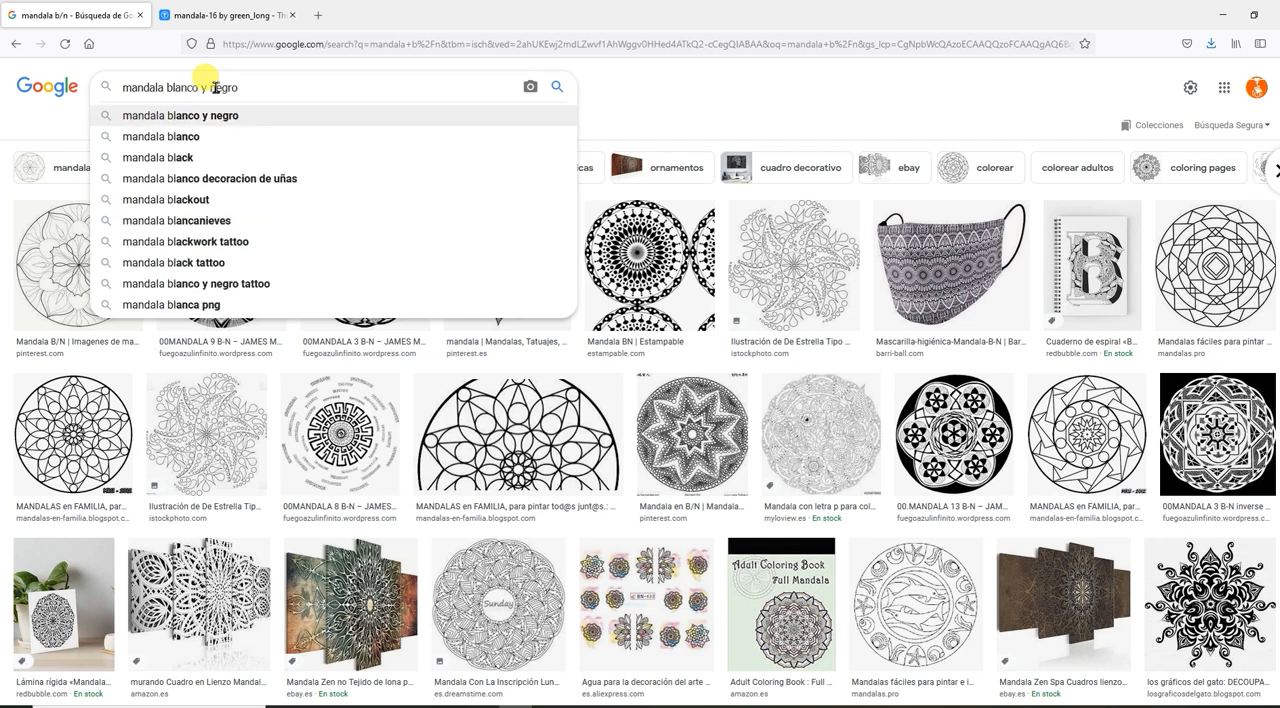
key("Return")
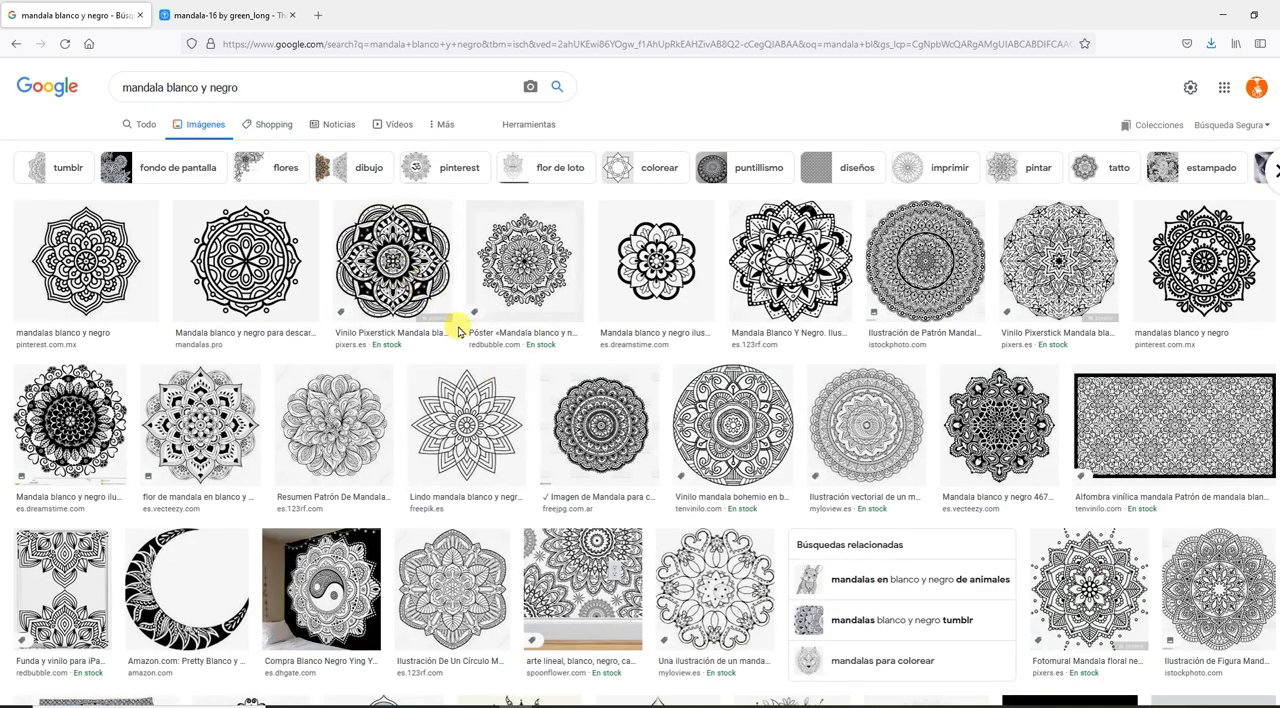
Preview the first black-and-white mandala from Pinterest and examine its related images for bold, high-contrast designs.
left_click(143, 258)
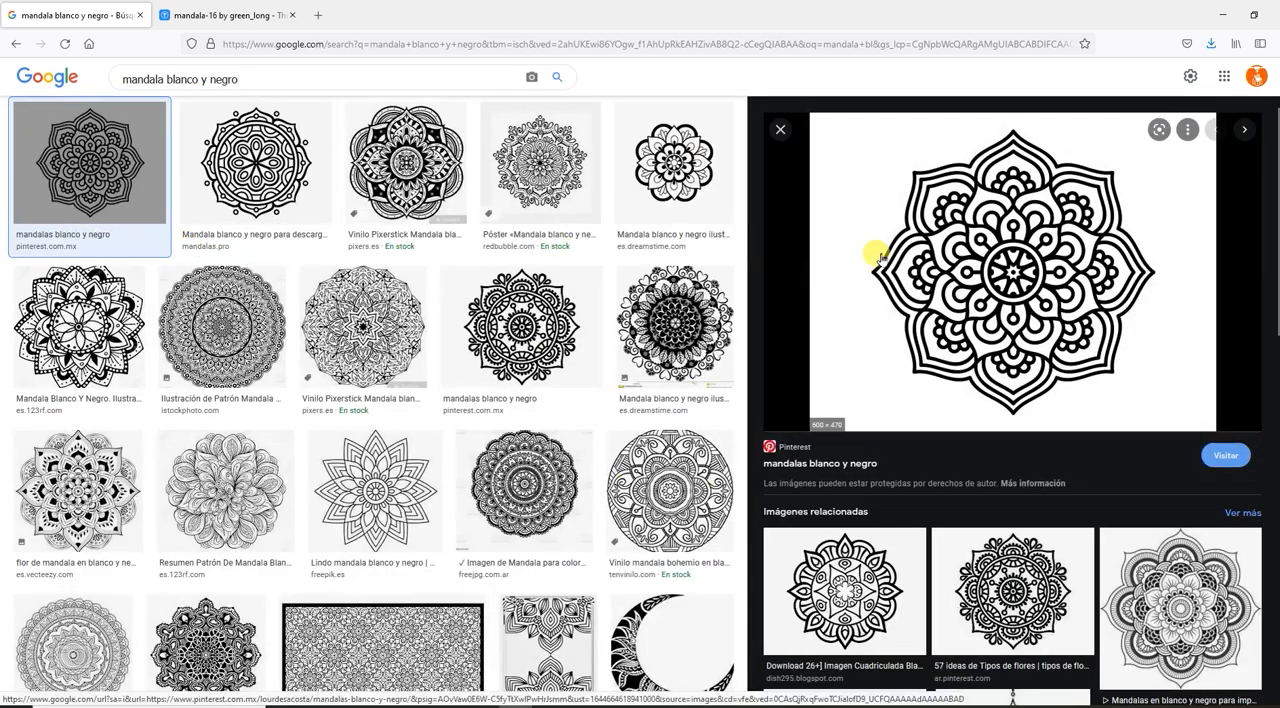
scroll(908, 571, "down", 3)
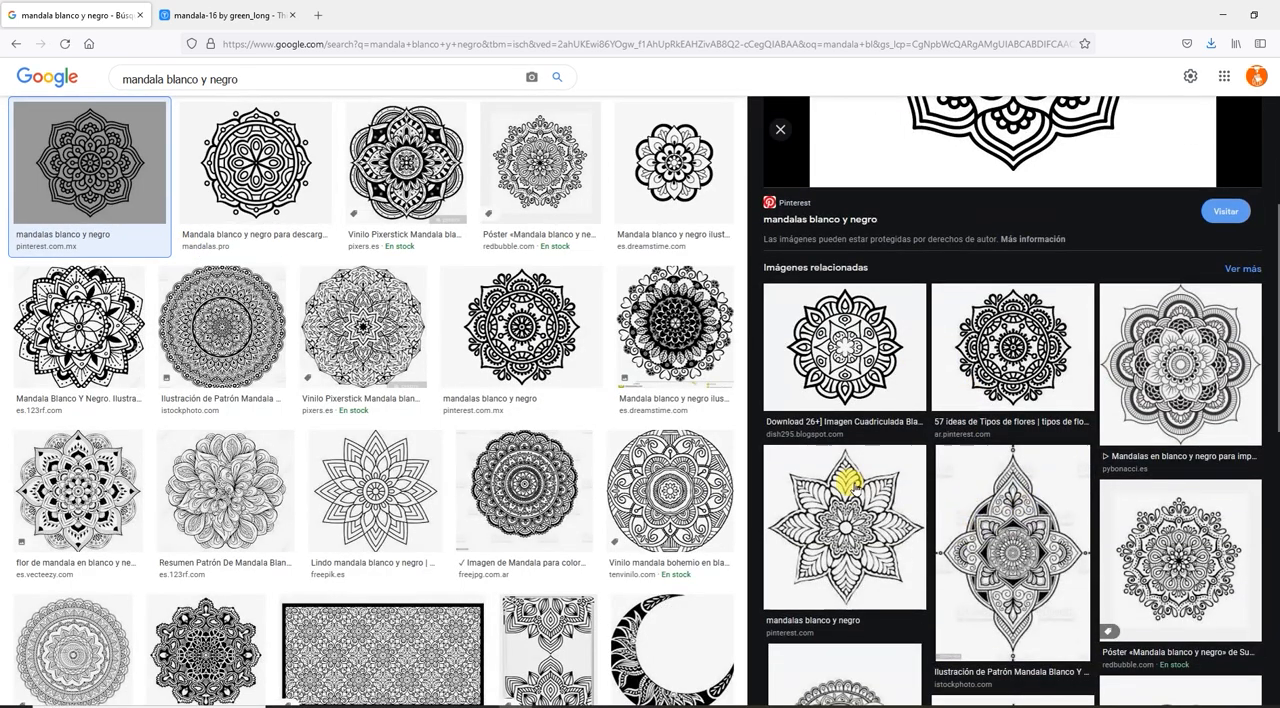
scroll(886, 510, "down", 5)
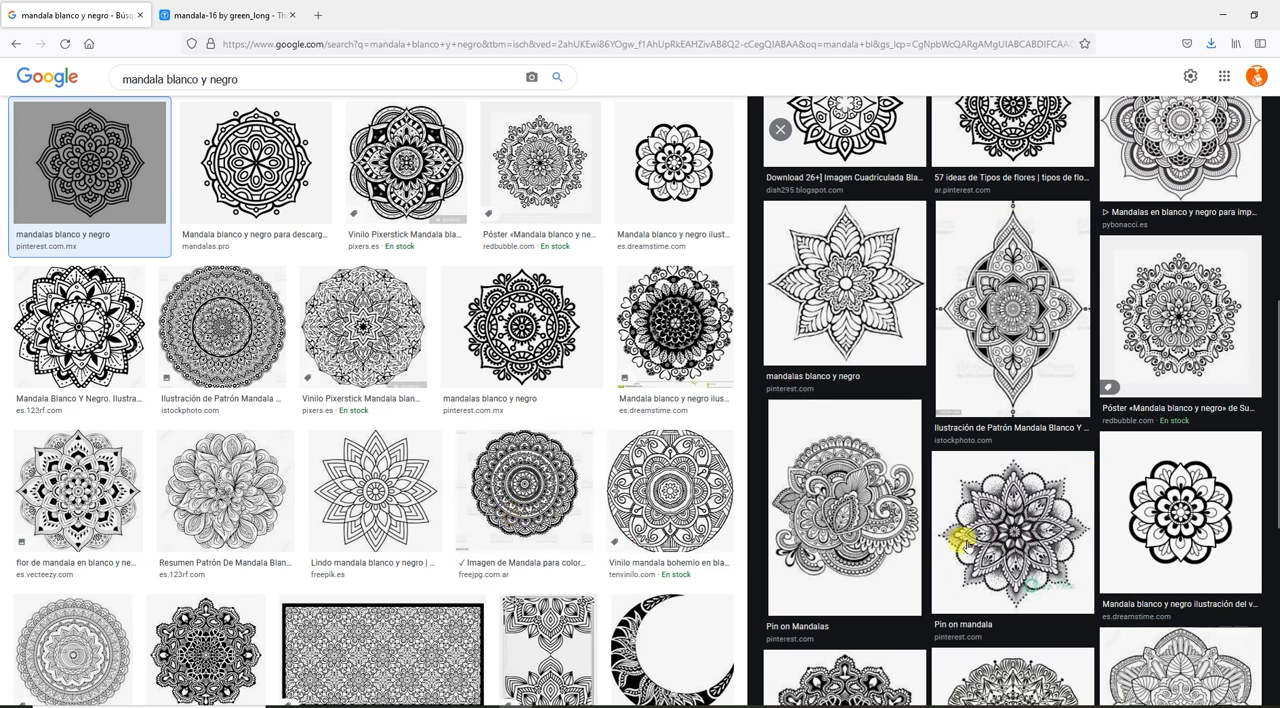
scroll(985, 527, "down", 1)
scroll(985, 527, "down", 2)
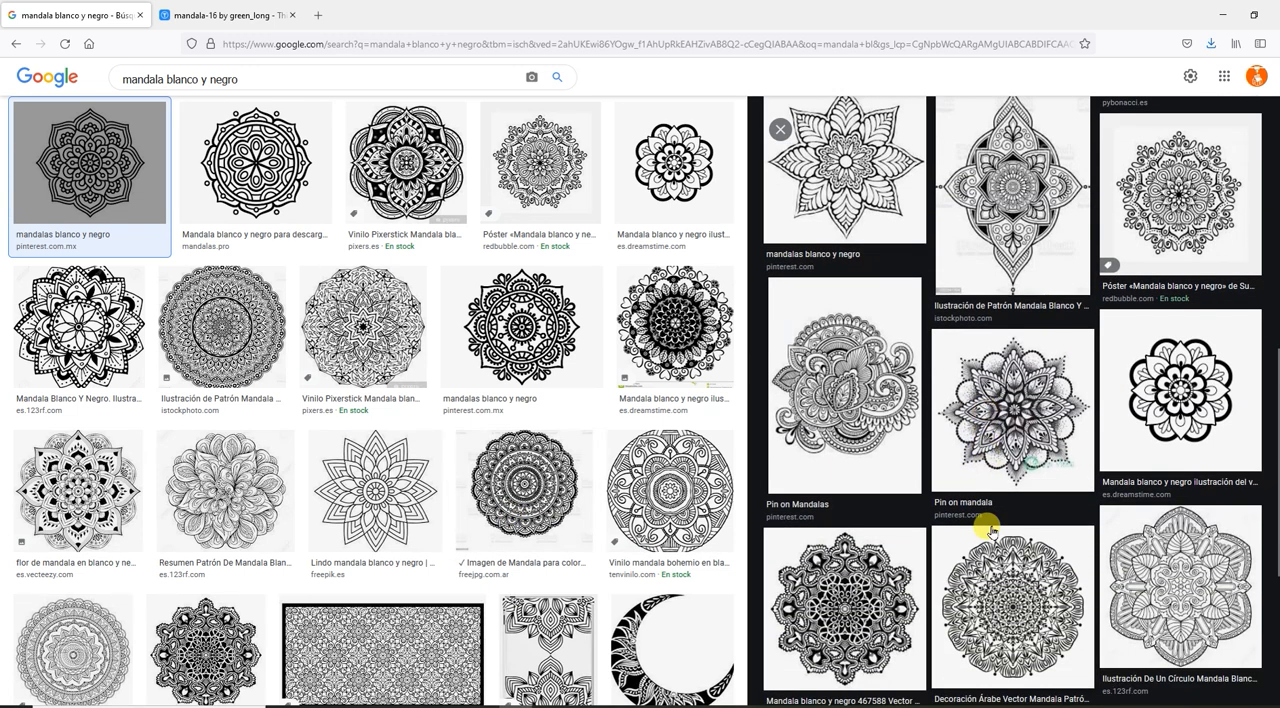
scroll(990, 530, "down", 2)
scroll(990, 530, "up", 5)
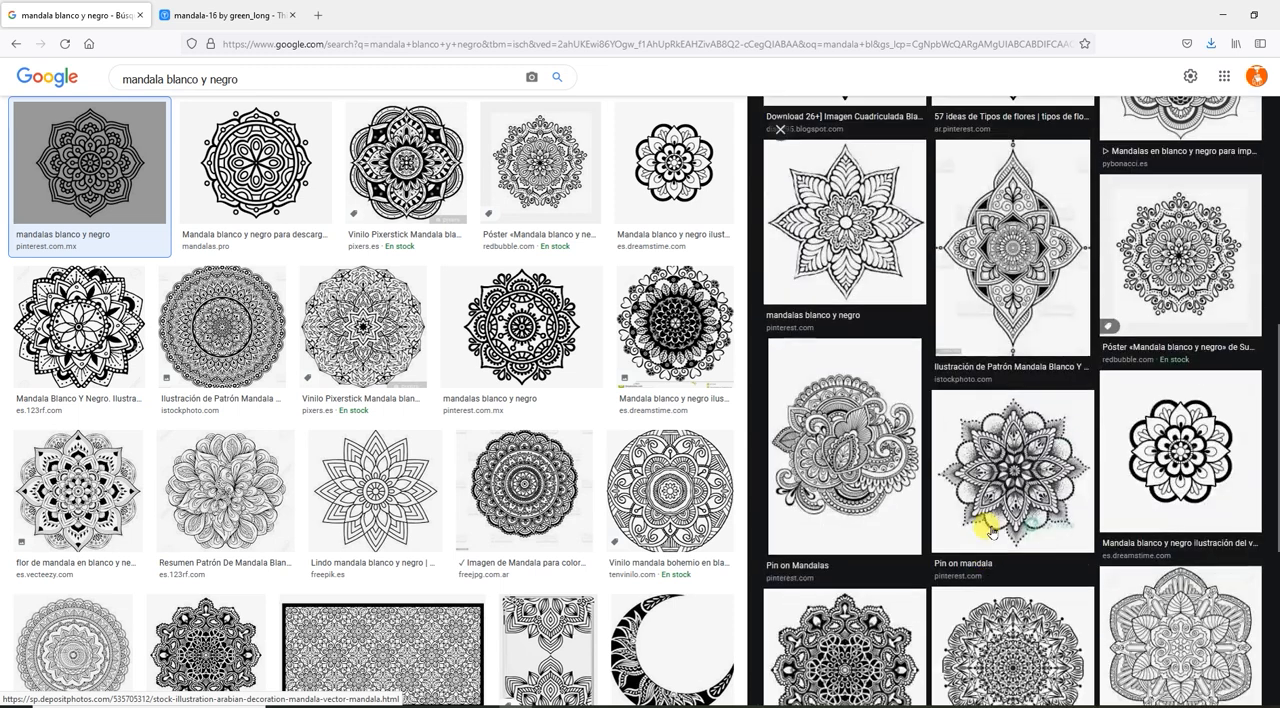
scroll(990, 530, "up", 4)
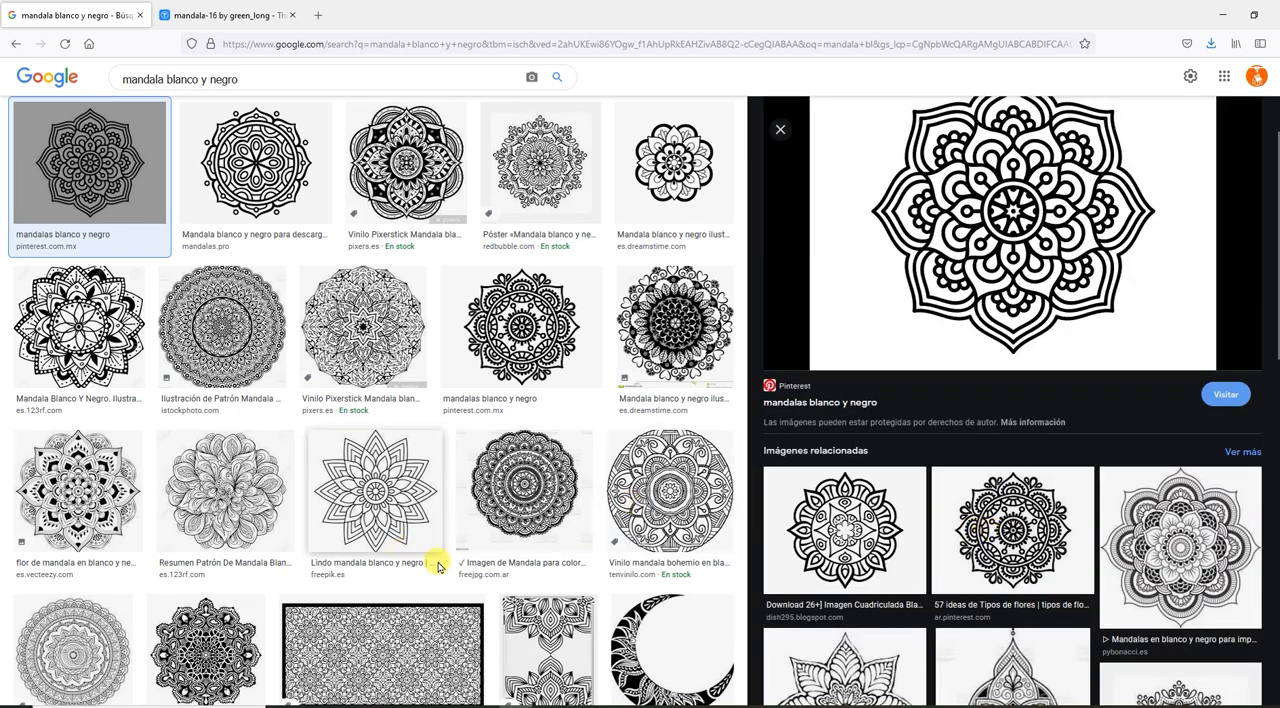
Switch to LuBan, create a Photo magic model with the tip hidden in future, and set its method to Layering.
left_click(648, 706)
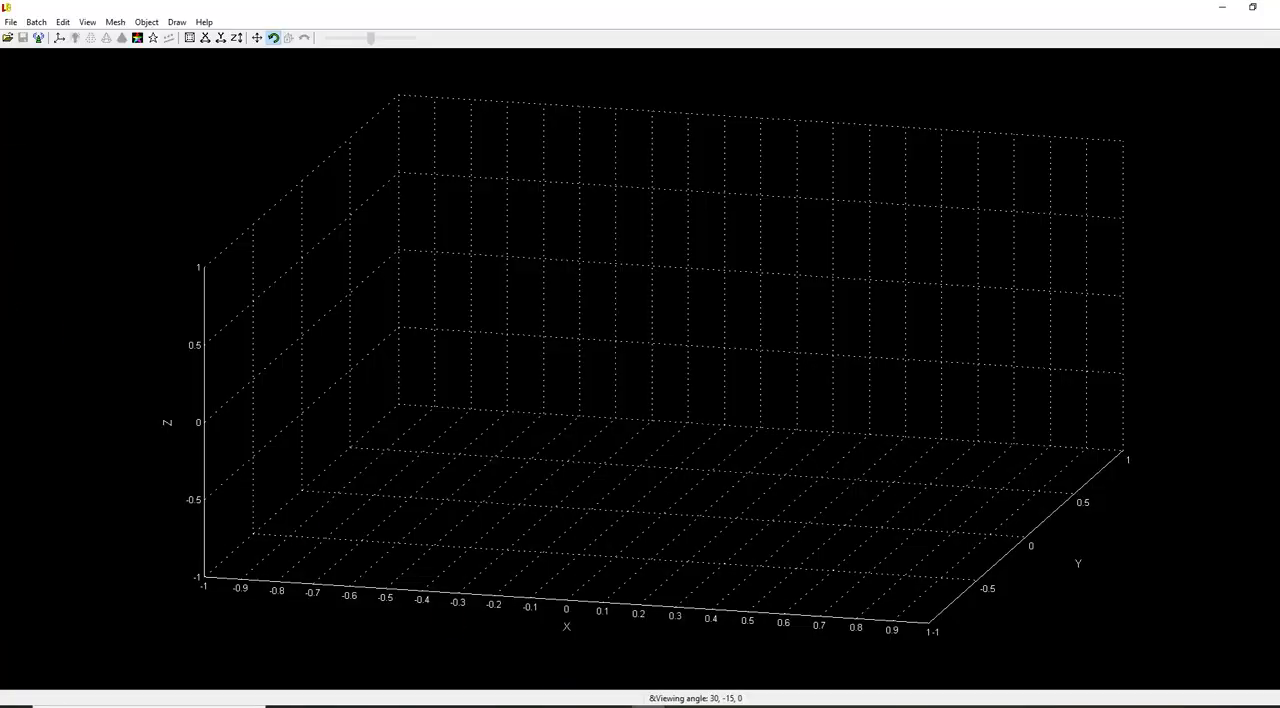
left_click(15, 22)
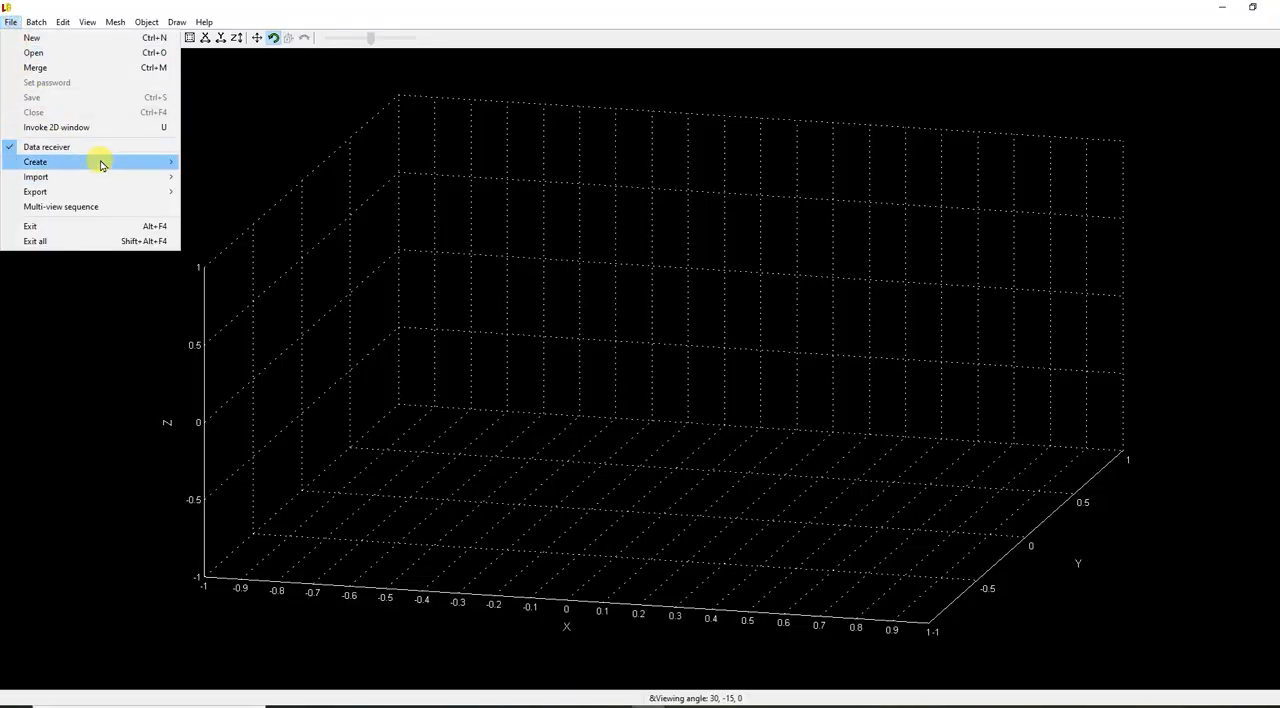
mouse_move(97, 162)
left_click(219, 204)
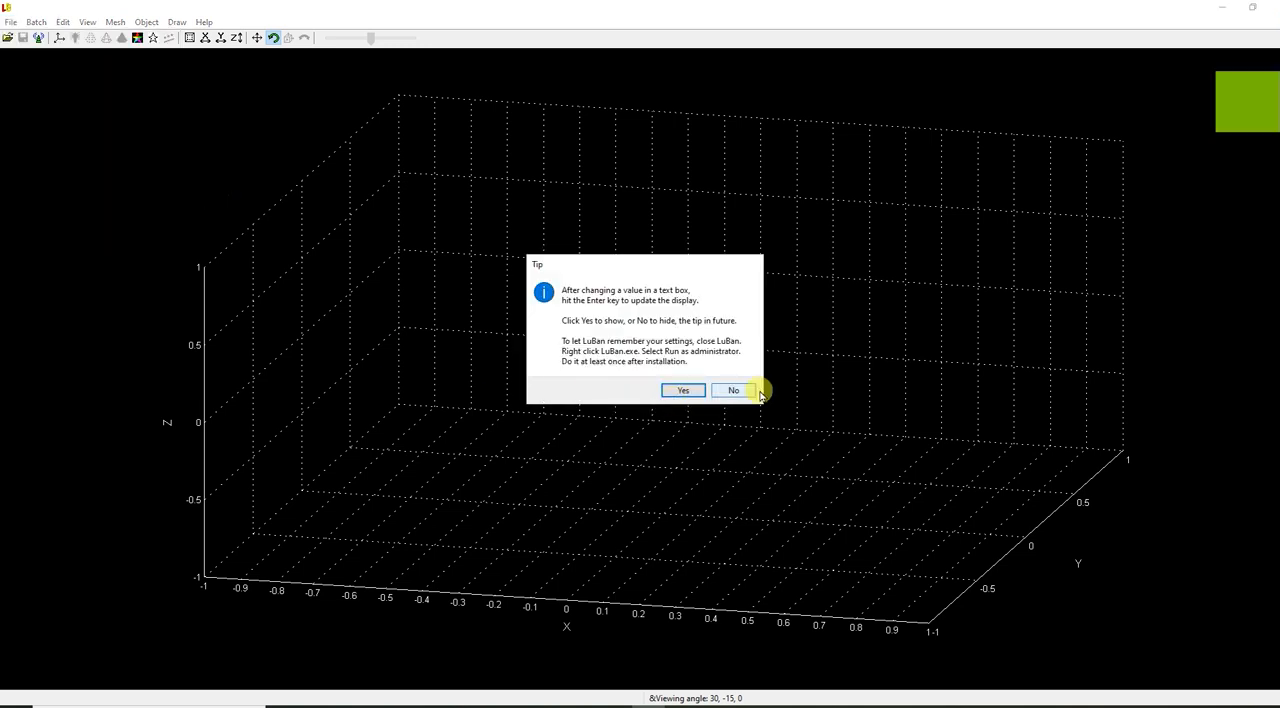
left_click(733, 388)
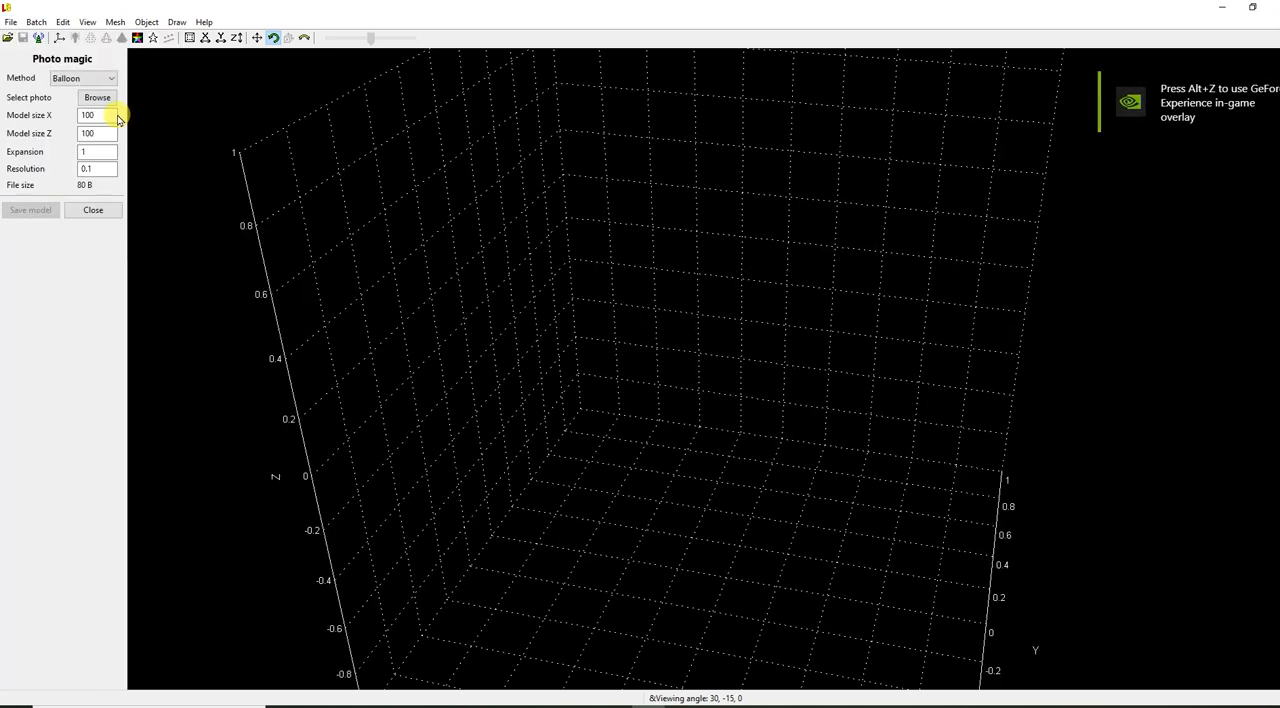
left_click(86, 78)
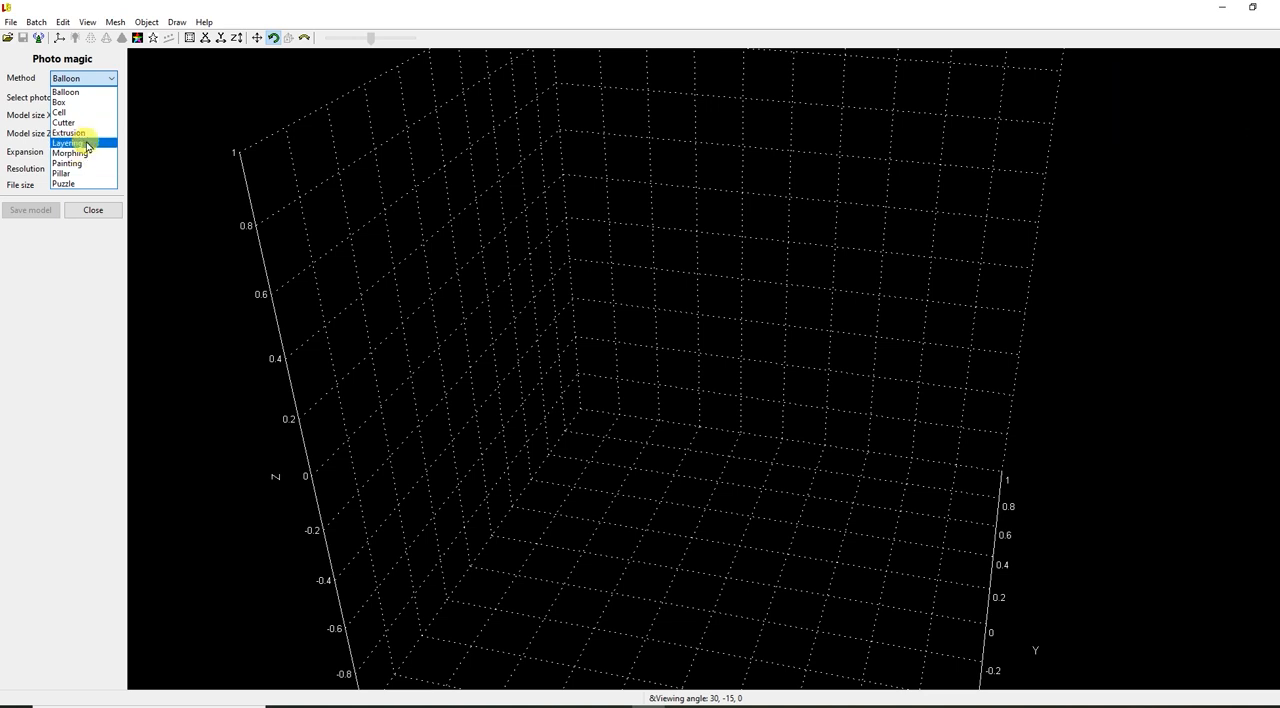
left_click(87, 144)
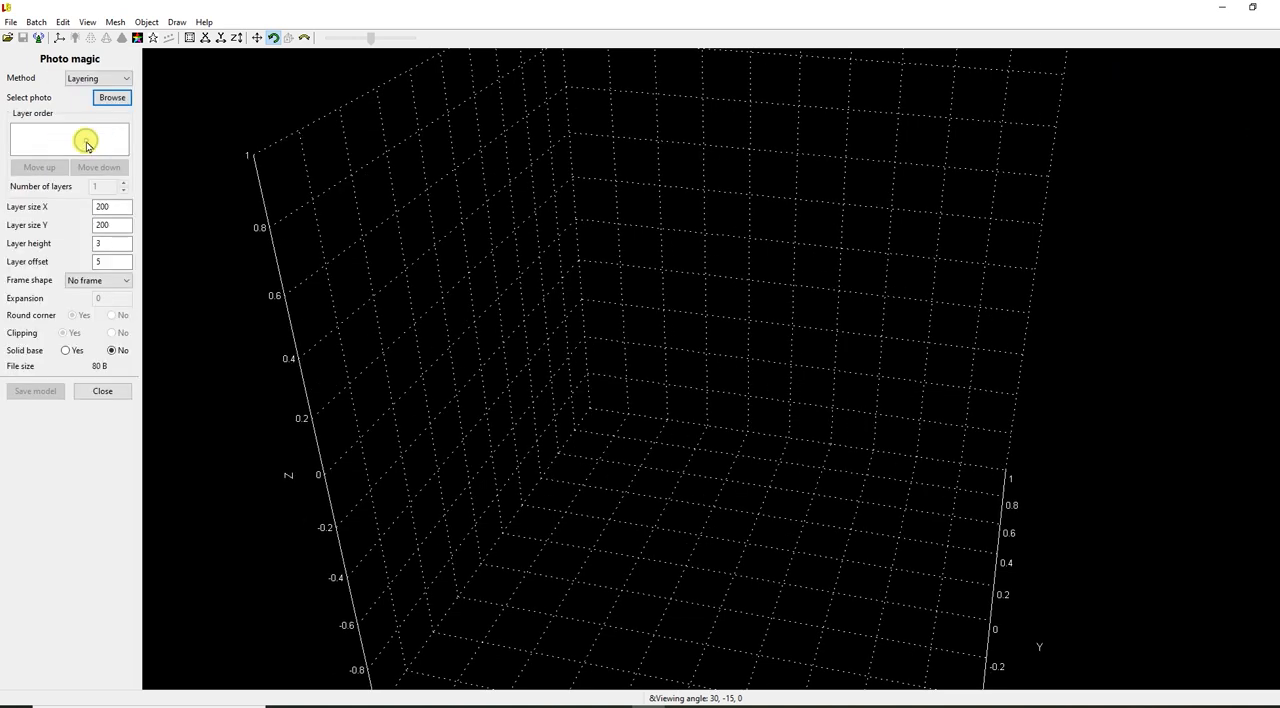
Load the mandala photo "images (3)" from the Luban sample folder and inspect the generated layered model from several angles.
left_click(111, 98)
left_click(614, 142)
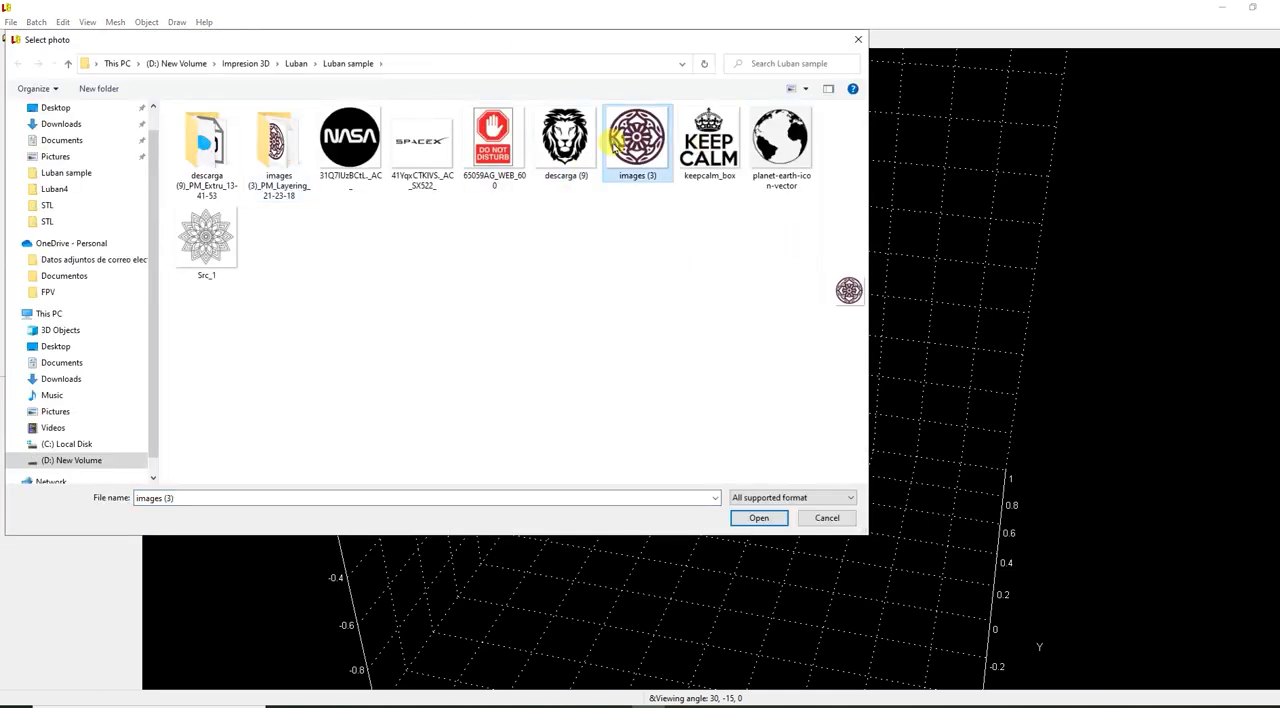
double_click(614, 142)
left_click_drag(974, 366, 918, 350)
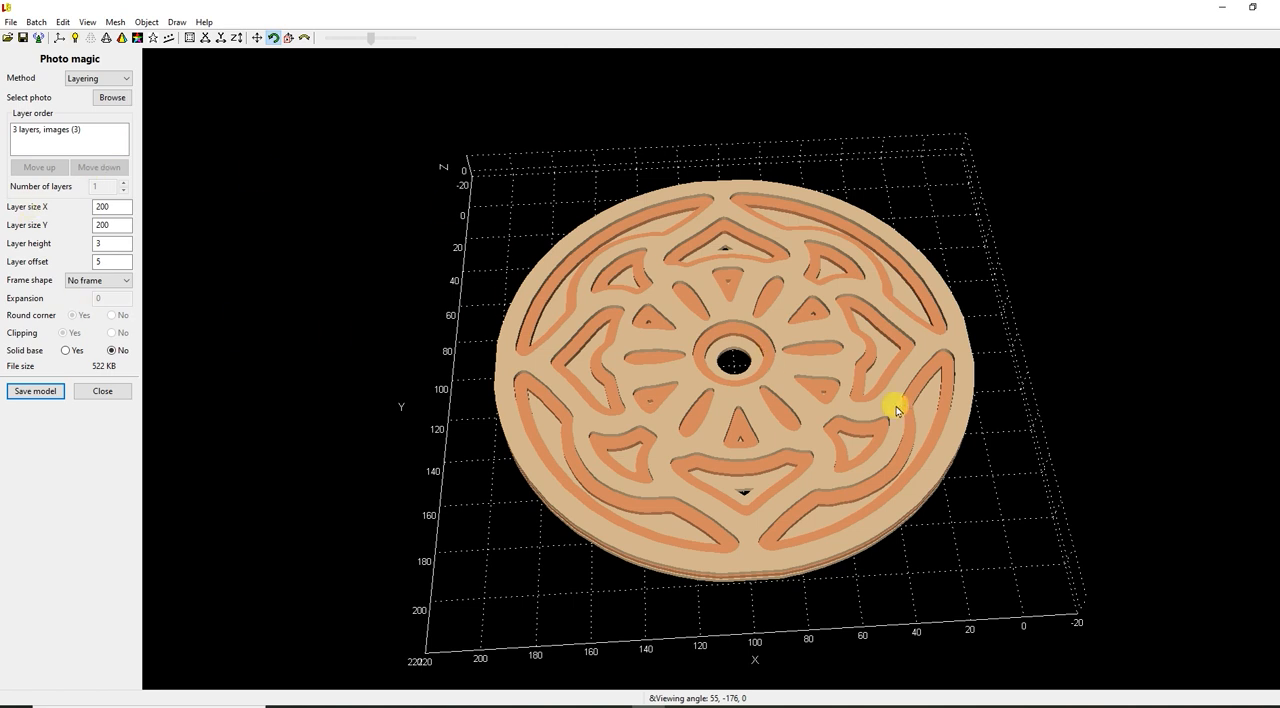
left_click_drag(789, 474, 979, 483)
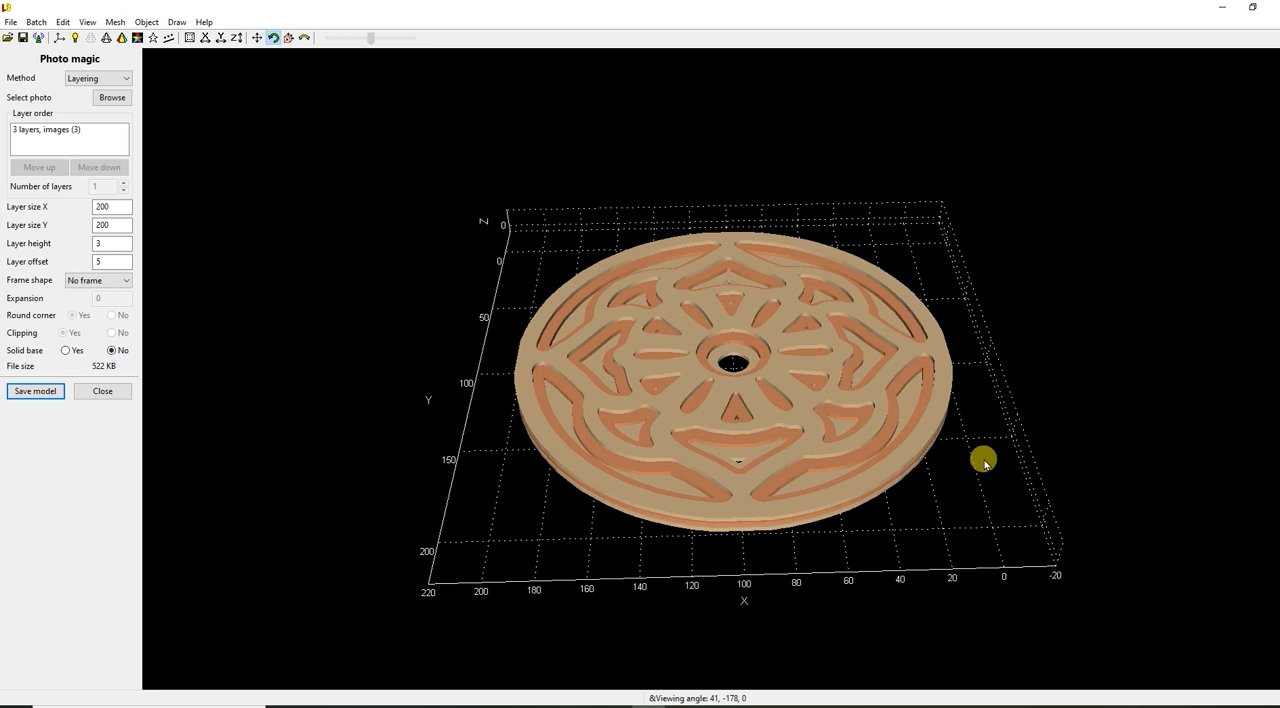
Examine the three-layer mandala's cut-outs and stacked layers up close and from different angles.
left_click_drag(543, 286, 580, 403)
scroll(580, 403, "up", 3)
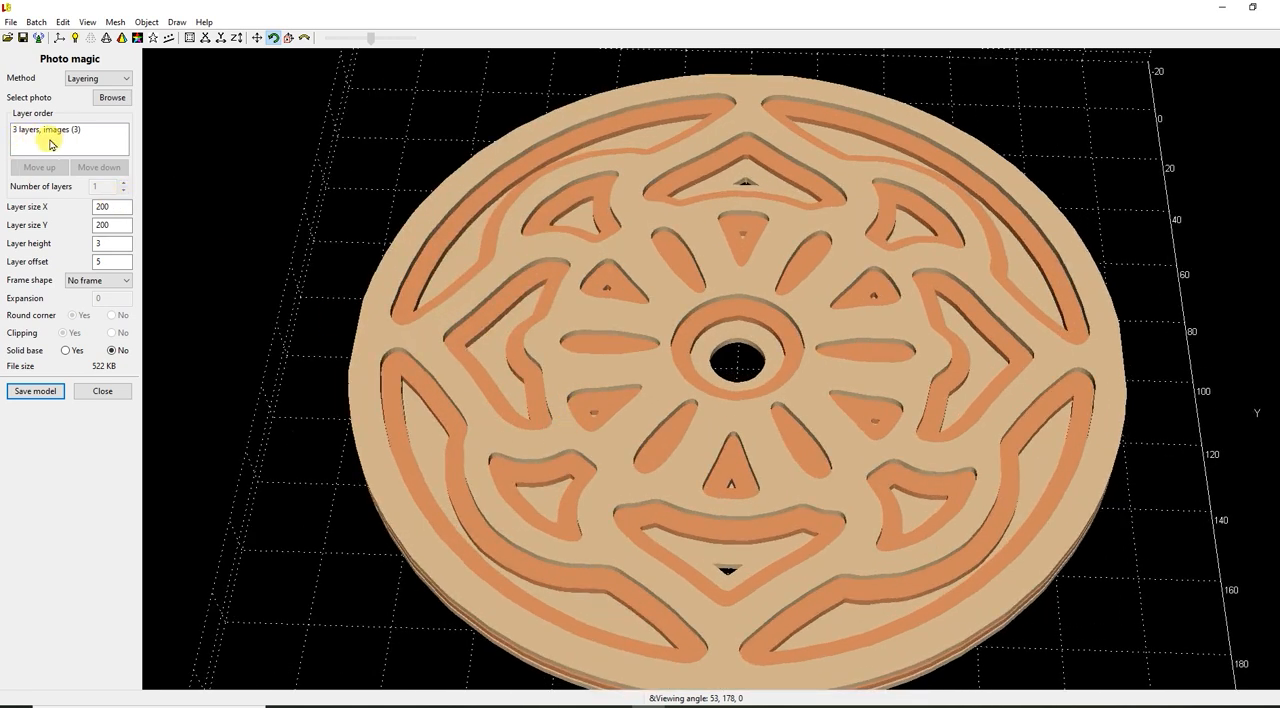
scroll(468, 353, "down", 2)
scroll(449, 409, "up", 3)
left_click_drag(449, 409, 551, 311)
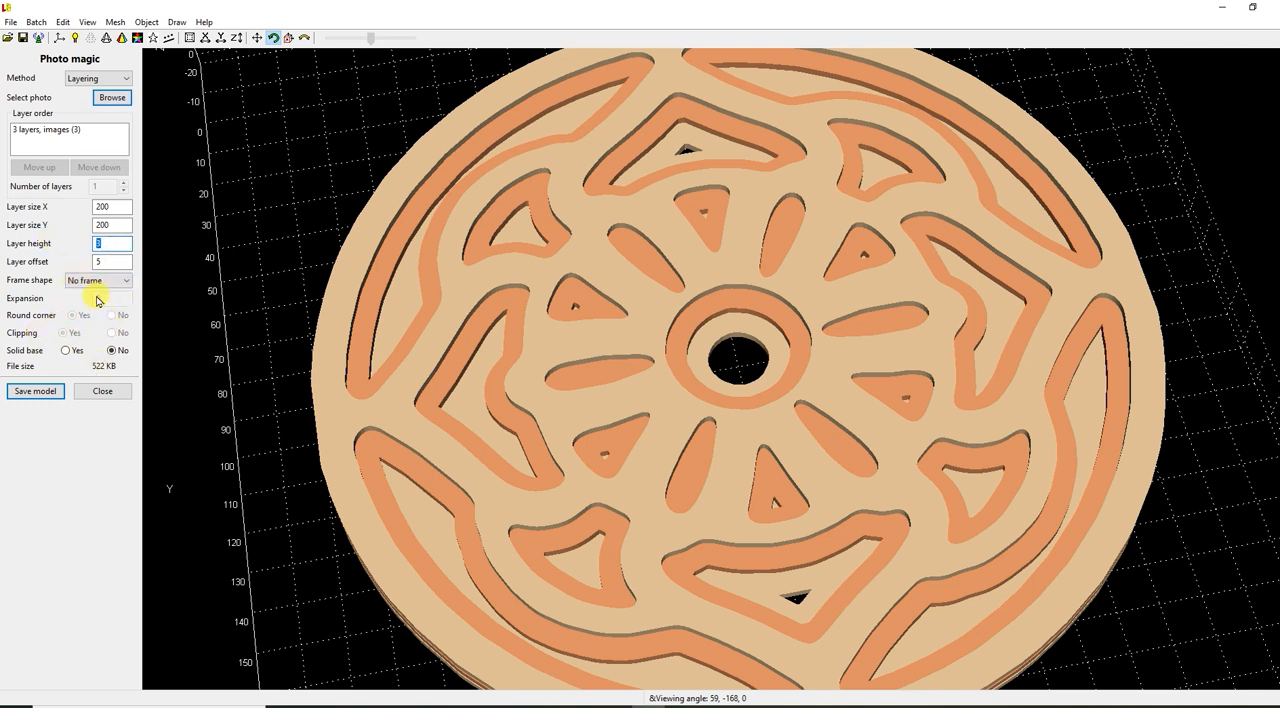
Try a Triangle frame shape around the layered mandala and view the framed model.
left_click(90, 281)
left_click(94, 310)
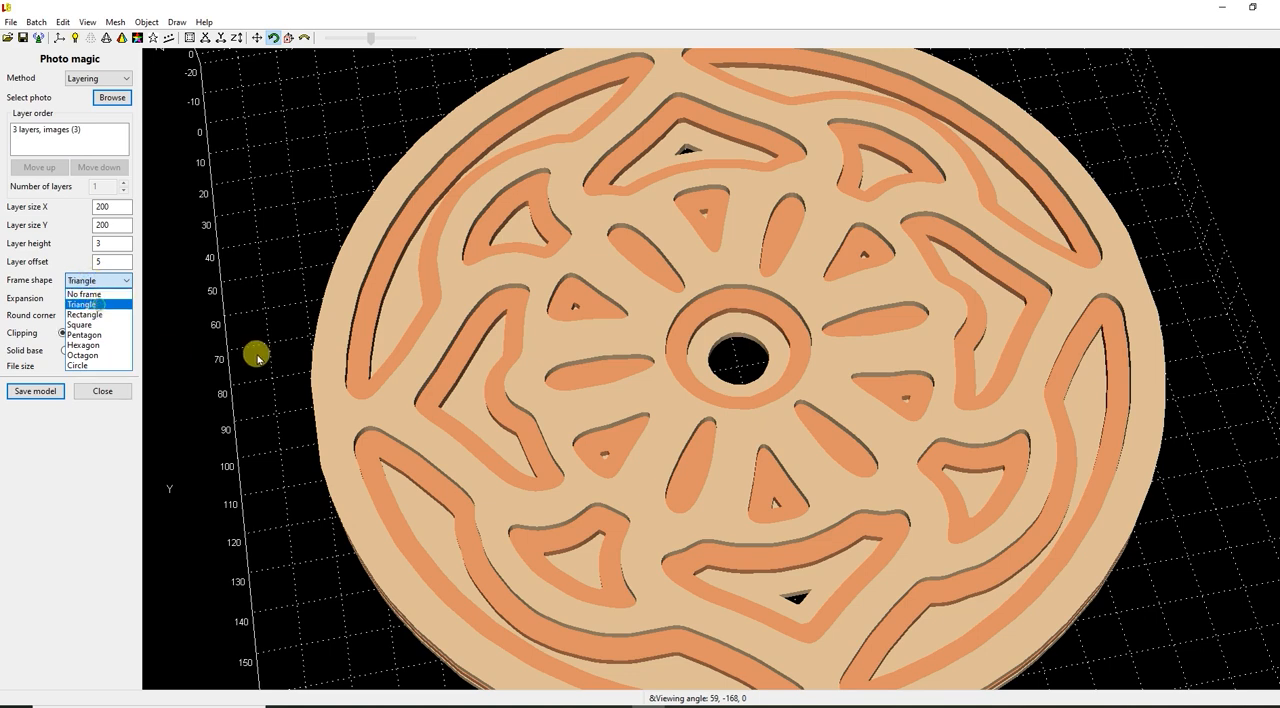
scroll(257, 357, "down", 5)
left_click_drag(361, 417, 292, 361)
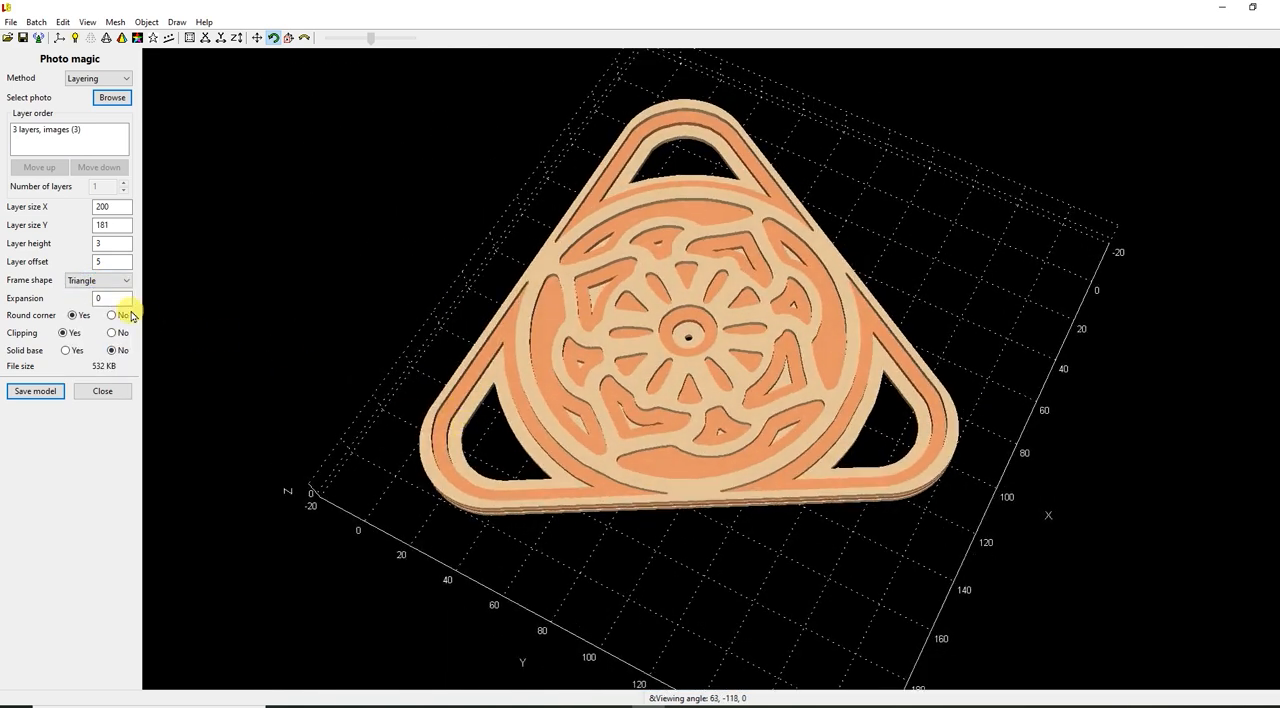
Set the layered mandala's frame shape back to No frame.
left_click(109, 281)
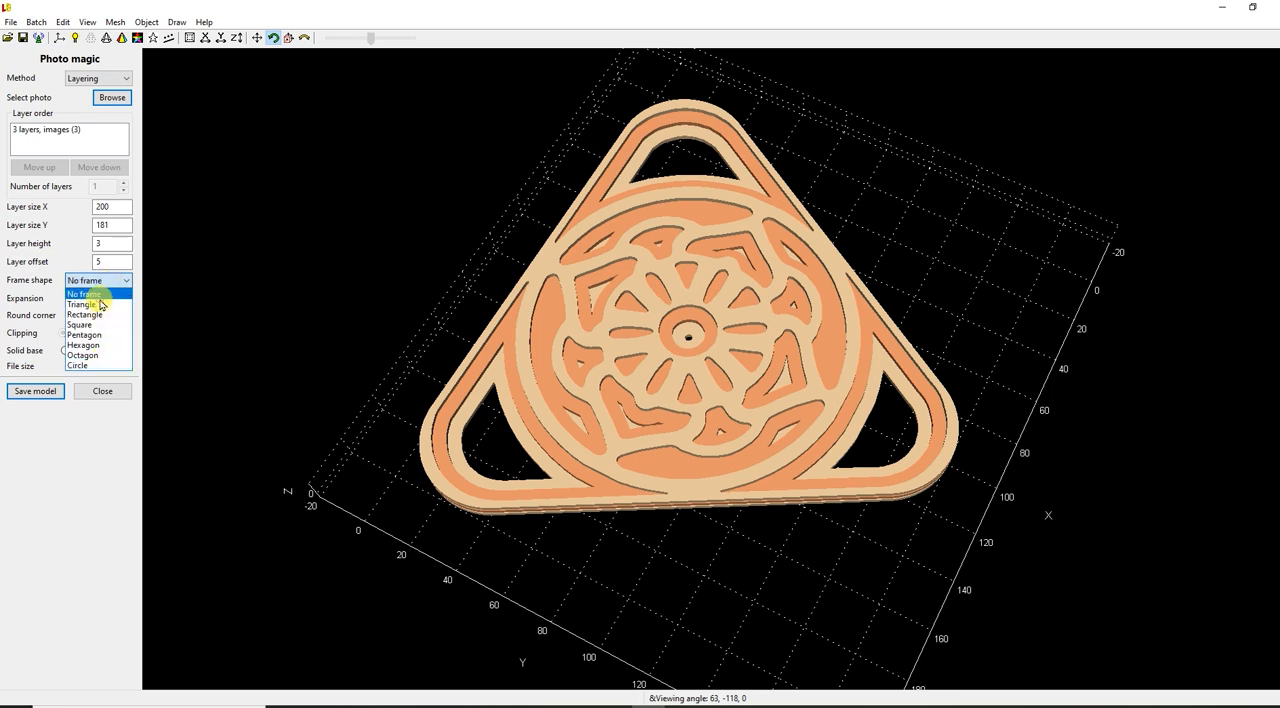
left_click(88, 294)
left_click_drag(1077, 471, 1107, 461)
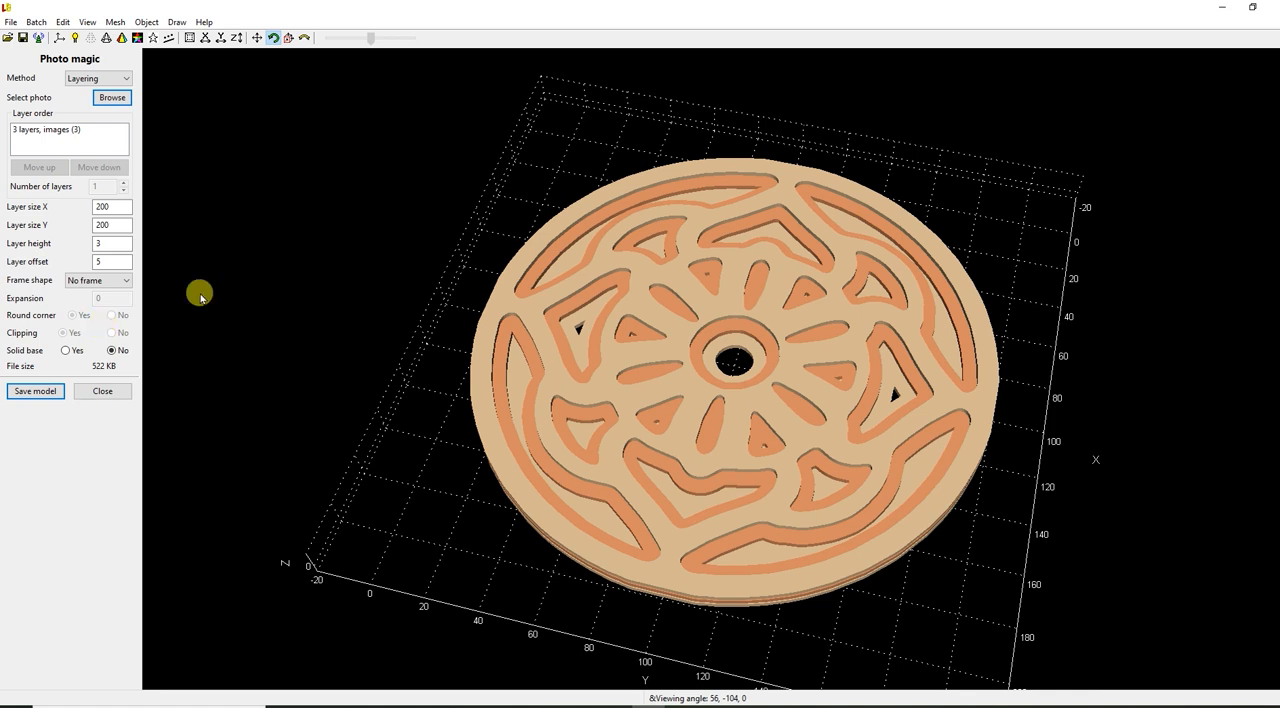
Enable the solid base for the layered mandala and check its closed bottom layer.
scroll(792, 460, "up", 3)
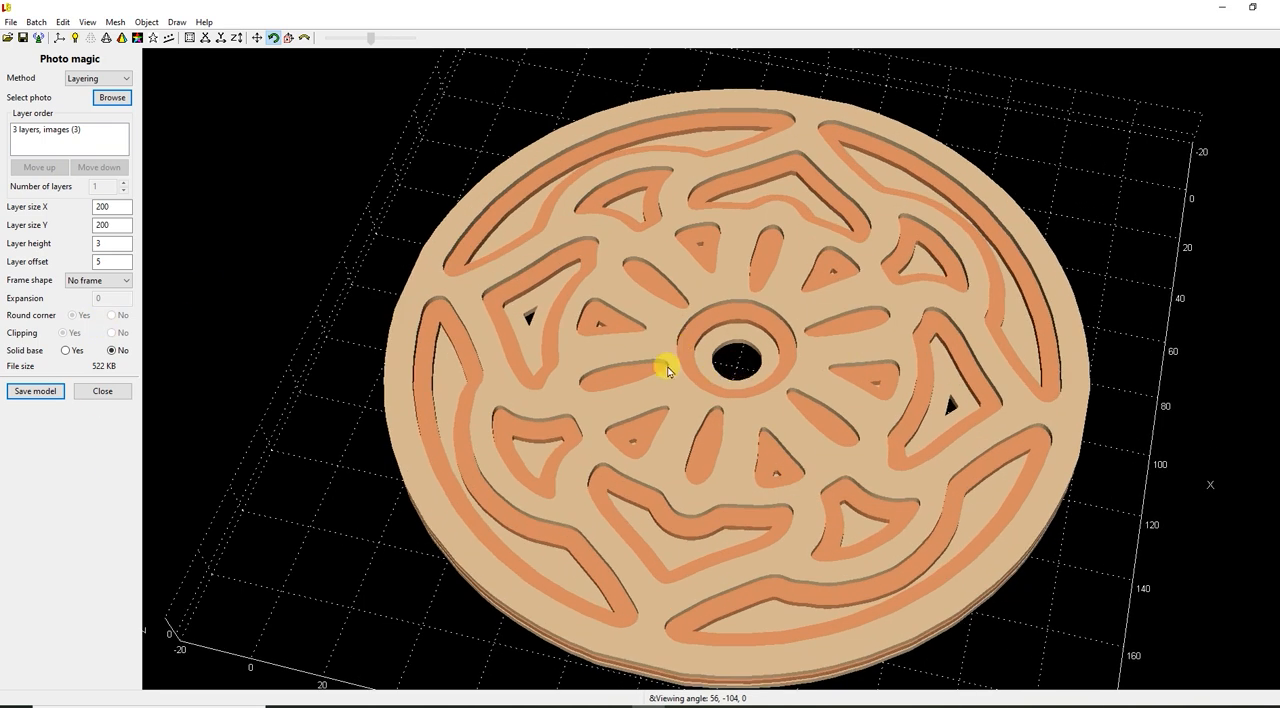
left_click(65, 352)
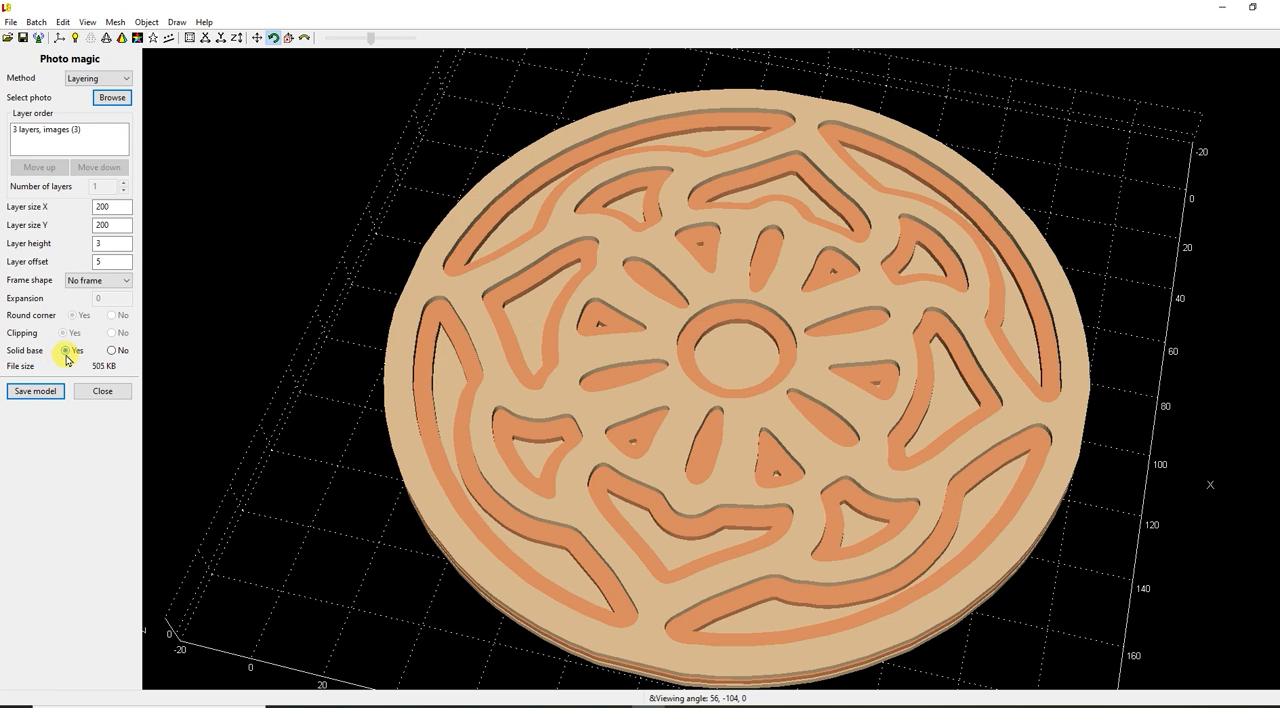
left_click_drag(862, 360, 1010, 509)
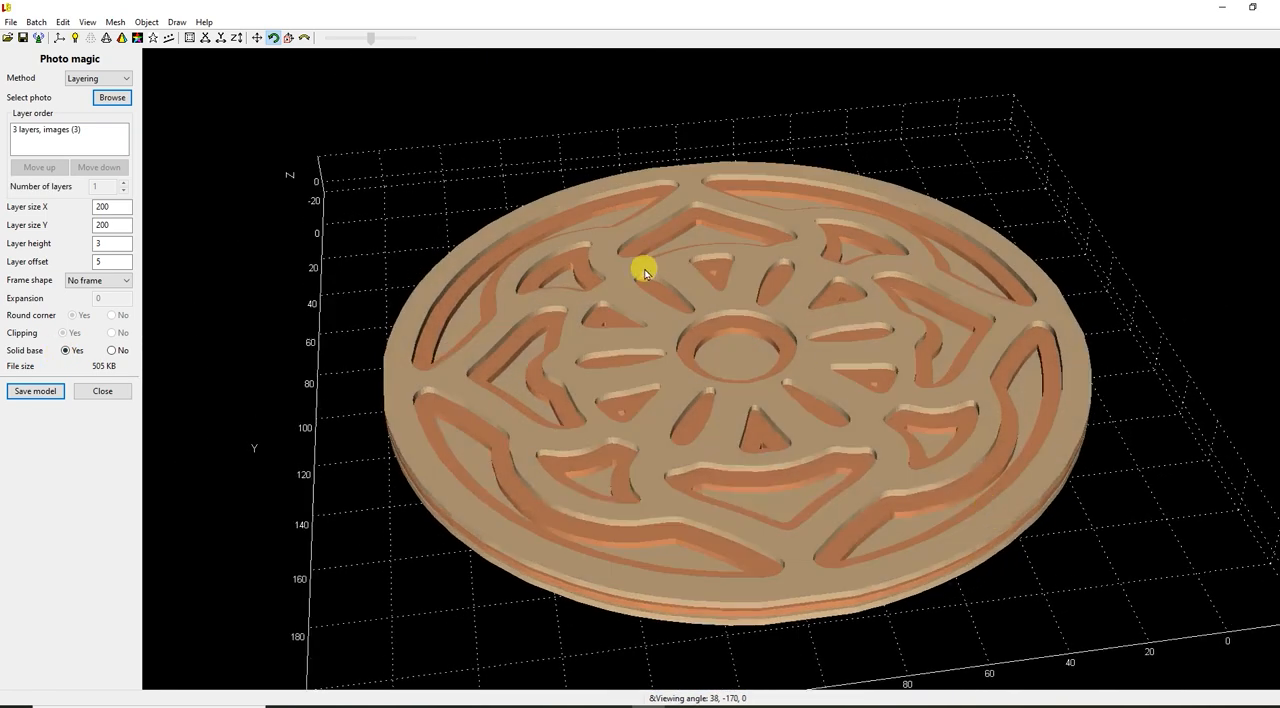
scroll(651, 284, "up", 5)
scroll(661, 322, "down", 5)
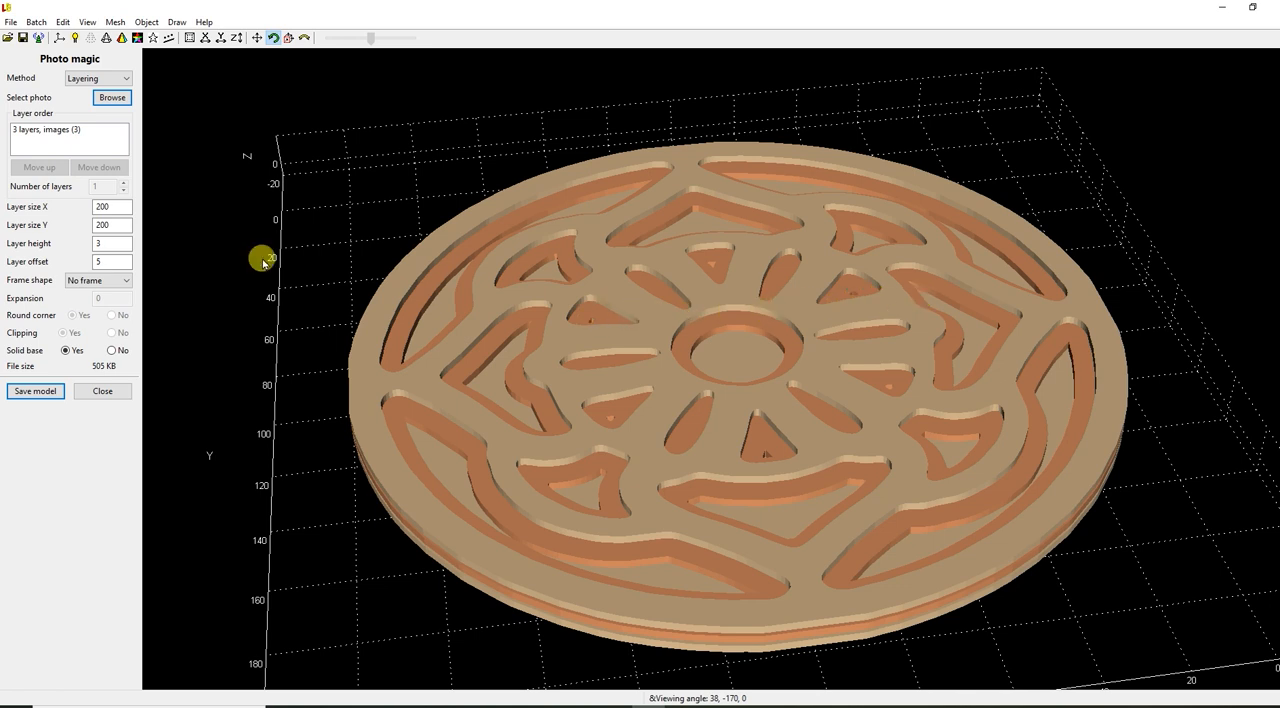
Load the flower mandala photo "Src_1" from the Luban sample folder as the new layering source.
left_click(106, 103)
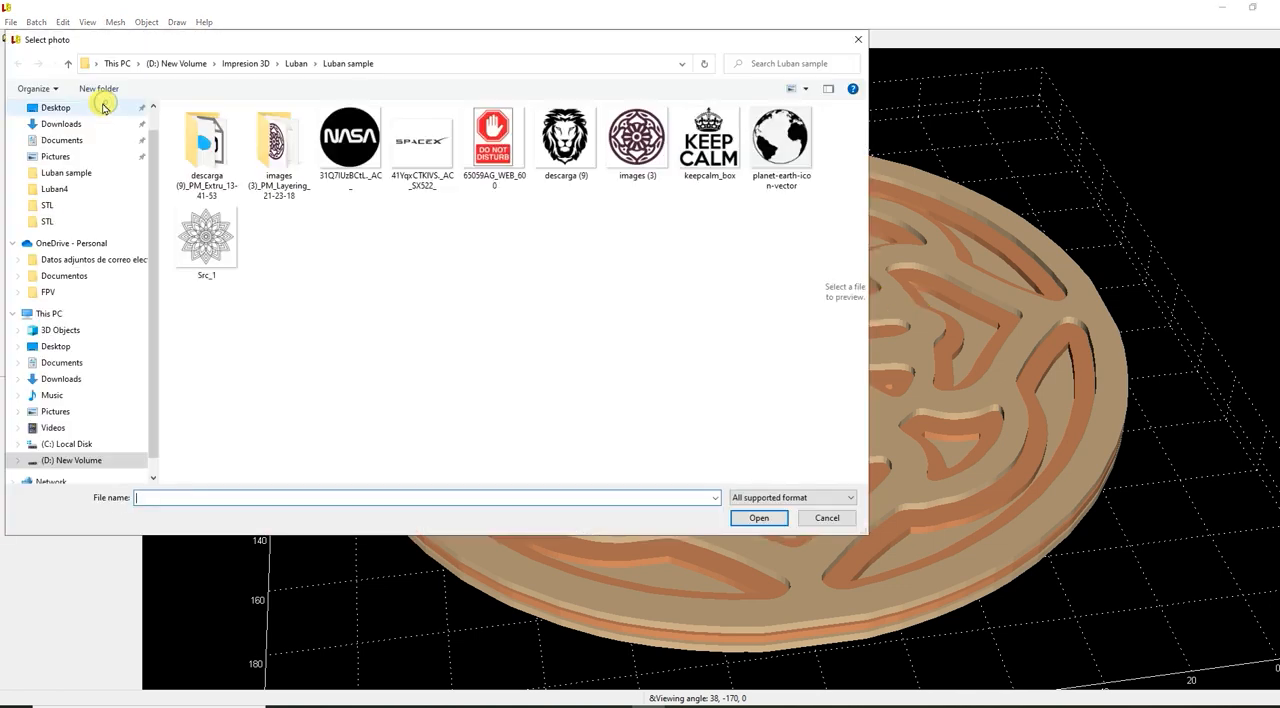
double_click(229, 235)
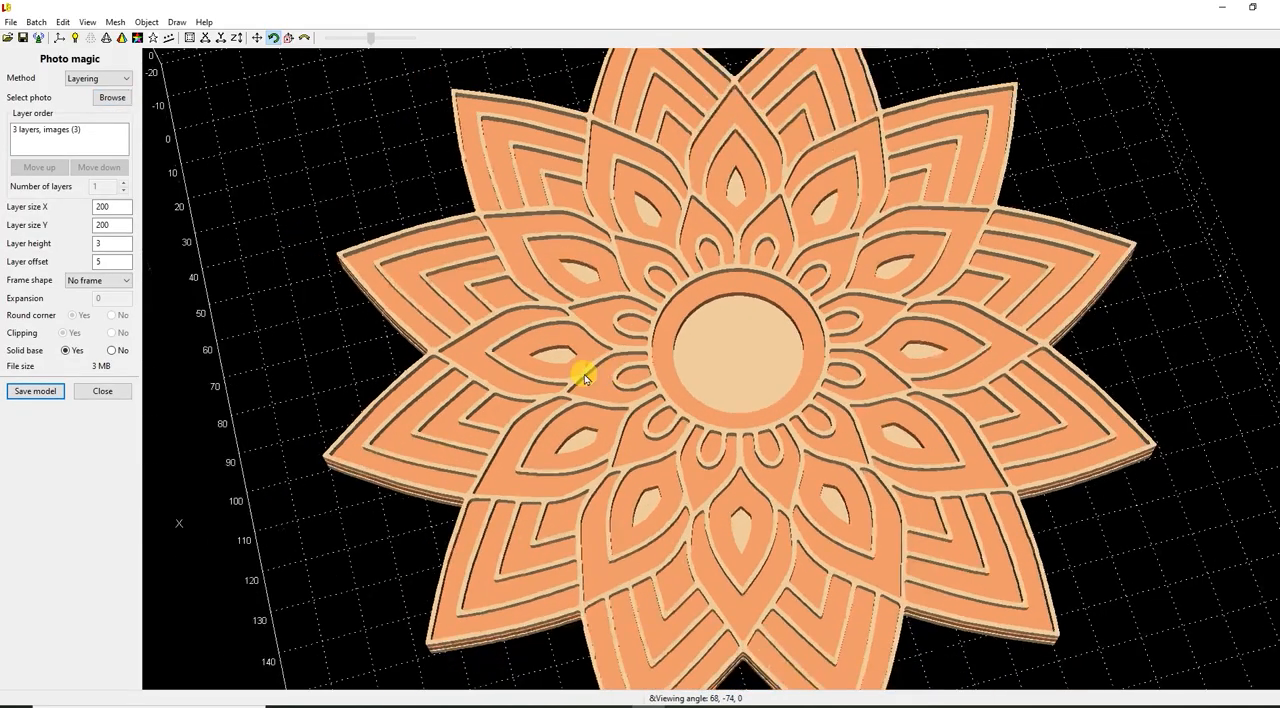
left_click_drag(584, 374, 972, 486)
scroll(700, 372, "up", 5)
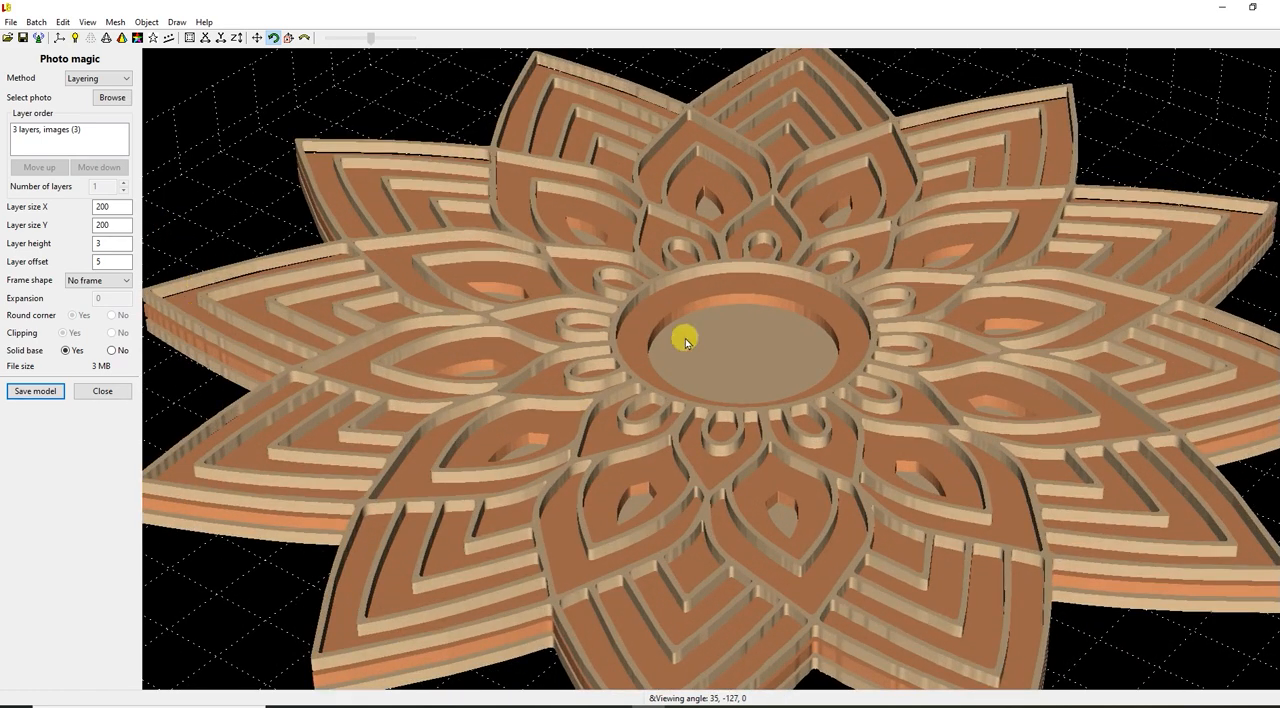
Examine the flower mandala's center, petals and layer depths up close and from several angles.
scroll(755, 357, "up", 5)
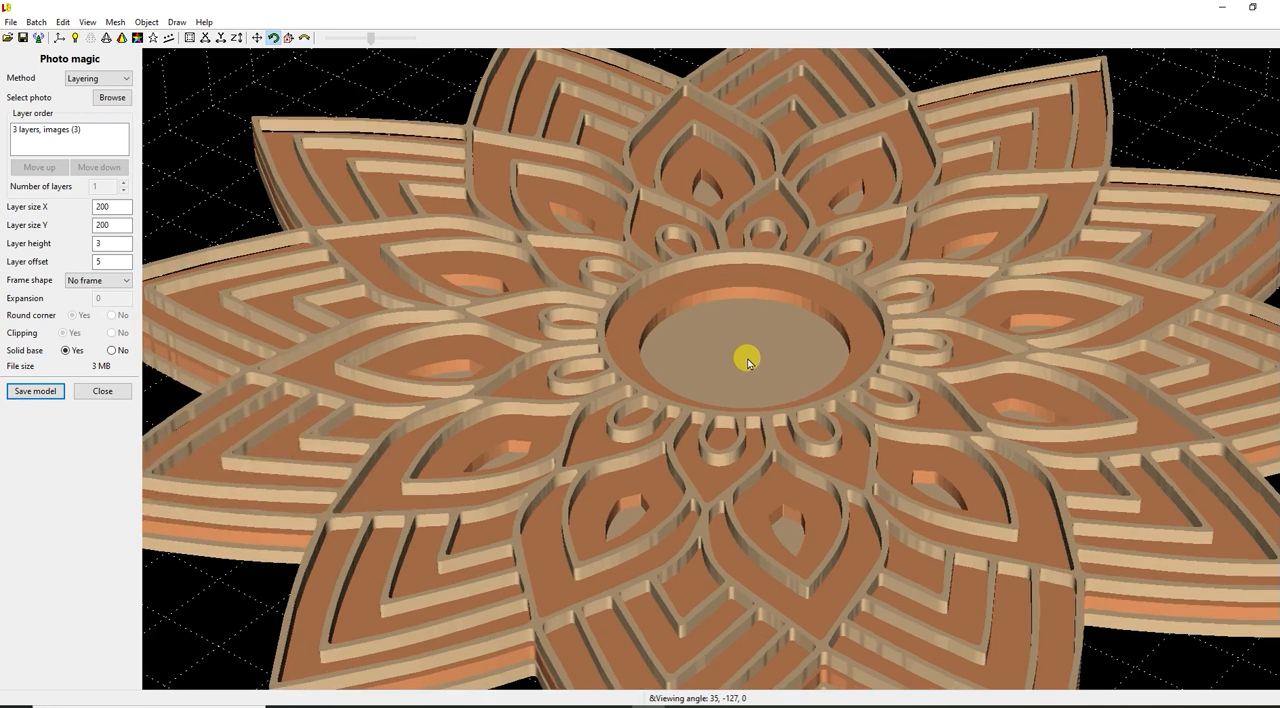
left_click_drag(640, 468, 506, 554)
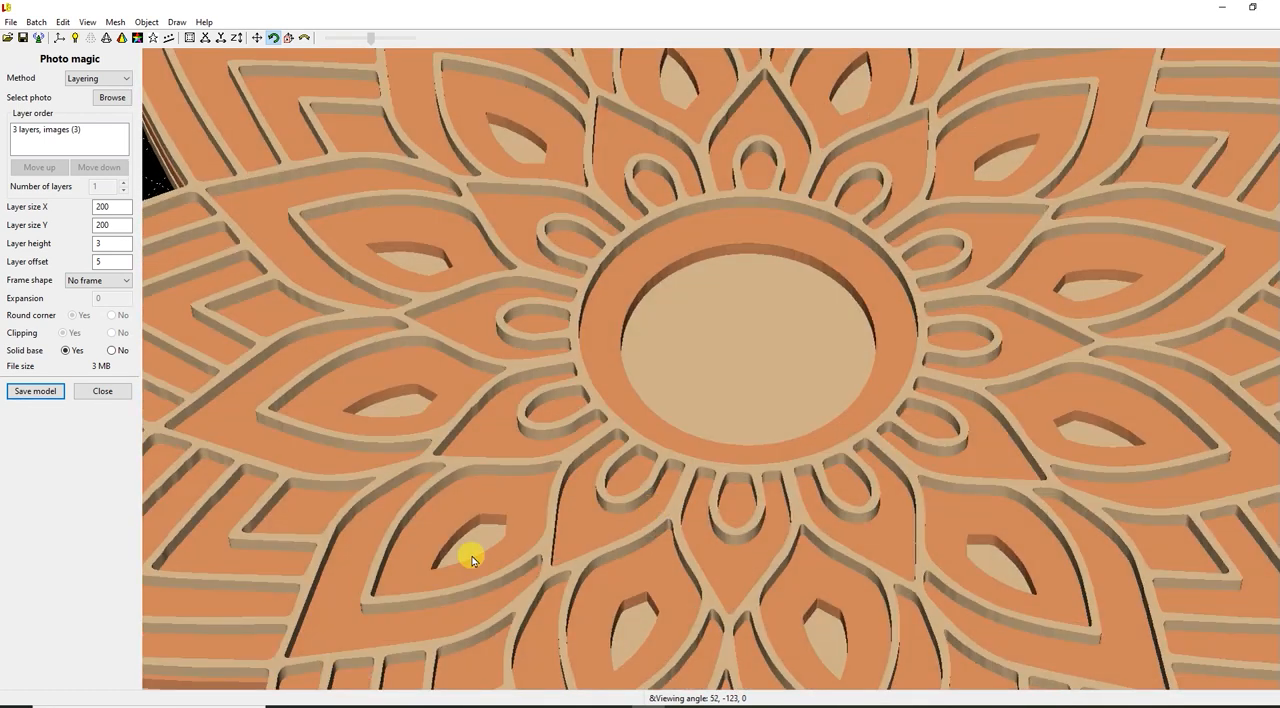
scroll(485, 538, "down", 2)
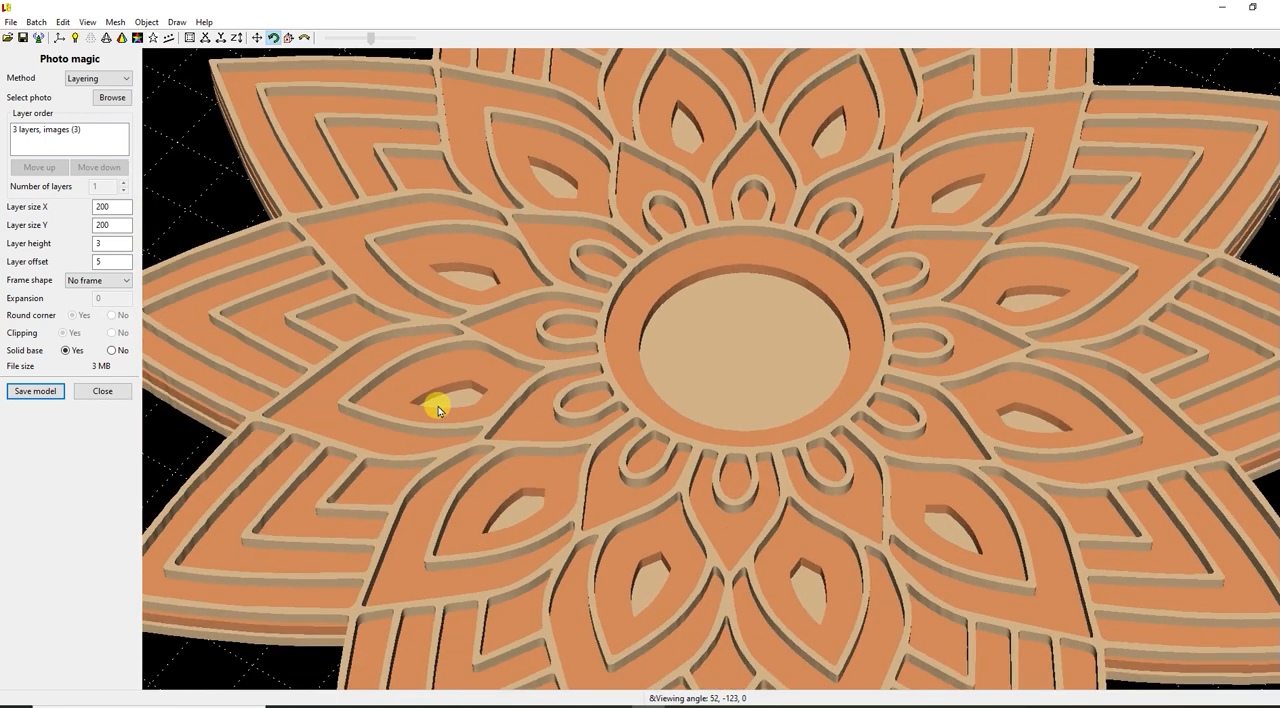
scroll(445, 410, "down", 2)
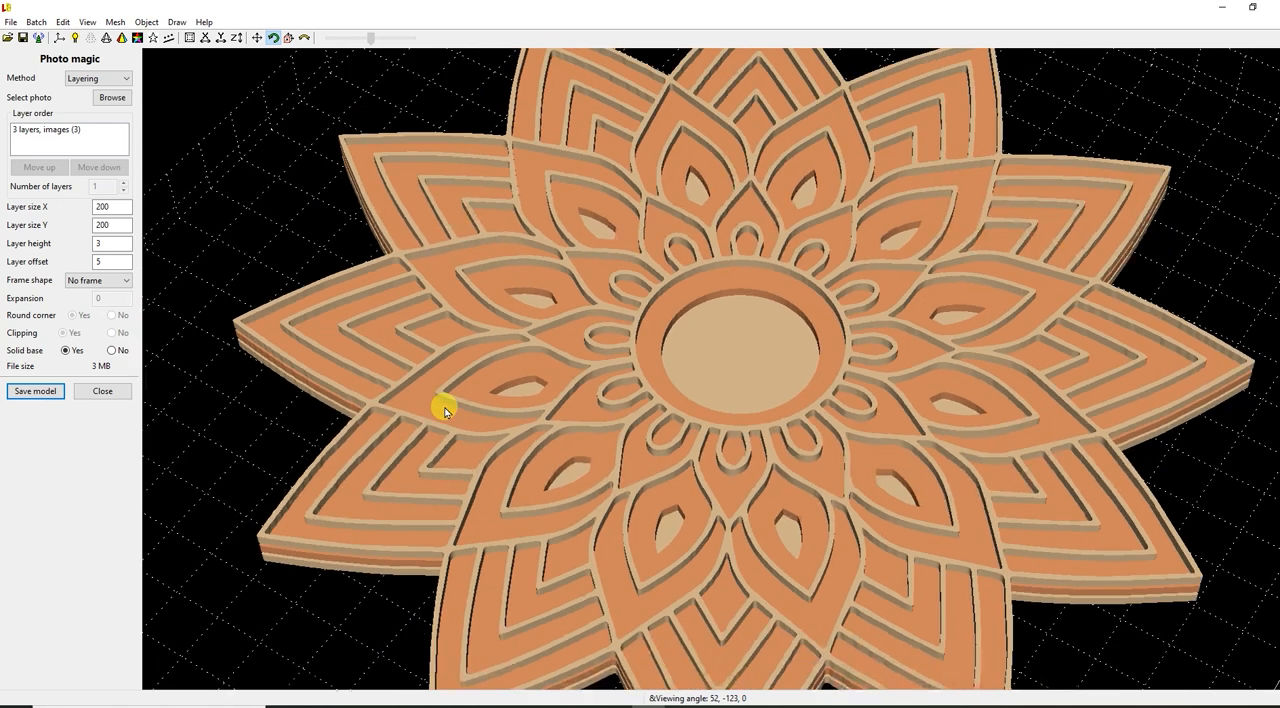
scroll(500, 329, "down", 2)
scroll(494, 434, "up", 4)
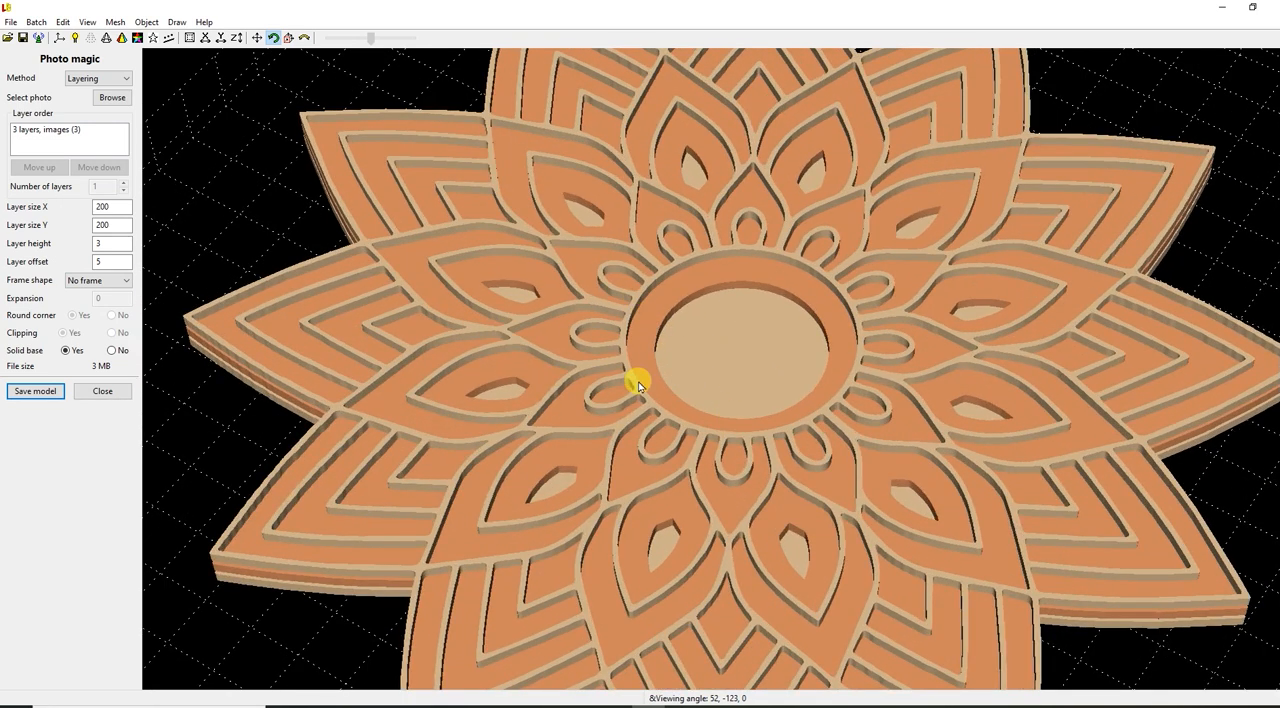
scroll(592, 368, "up", 3)
scroll(594, 374, "down", 5)
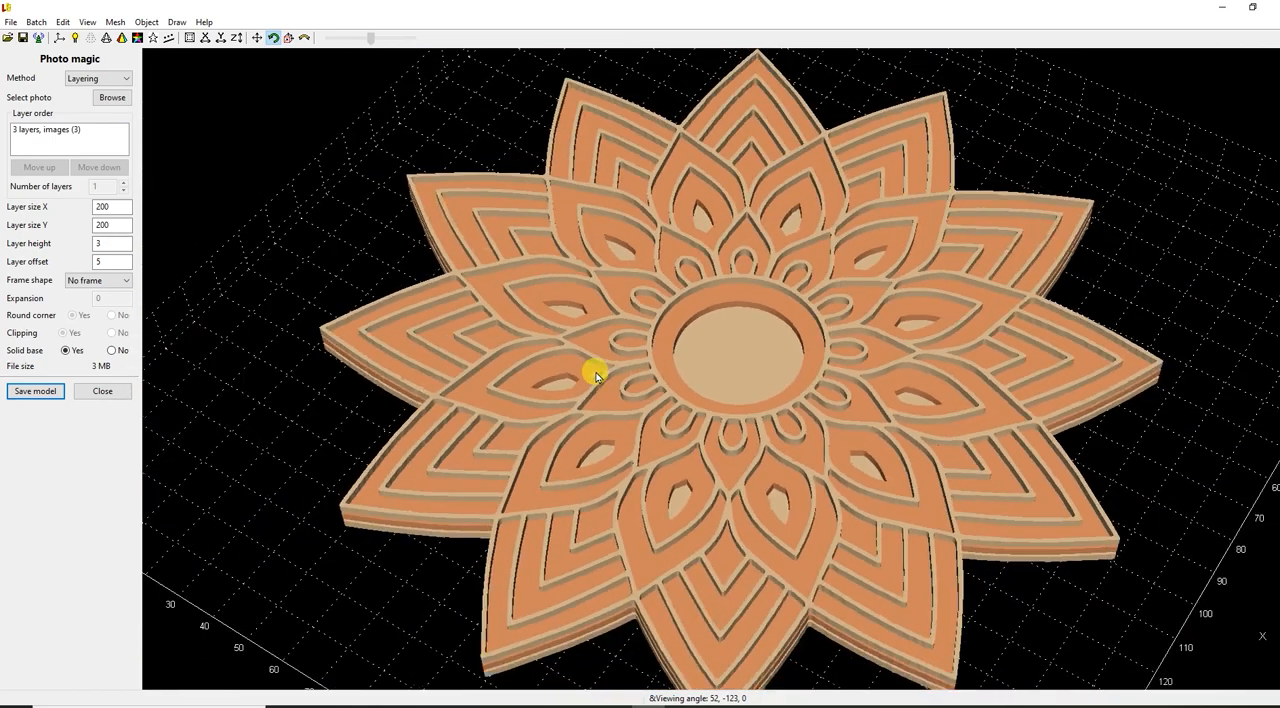
left_click_drag(1047, 497, 372, 507)
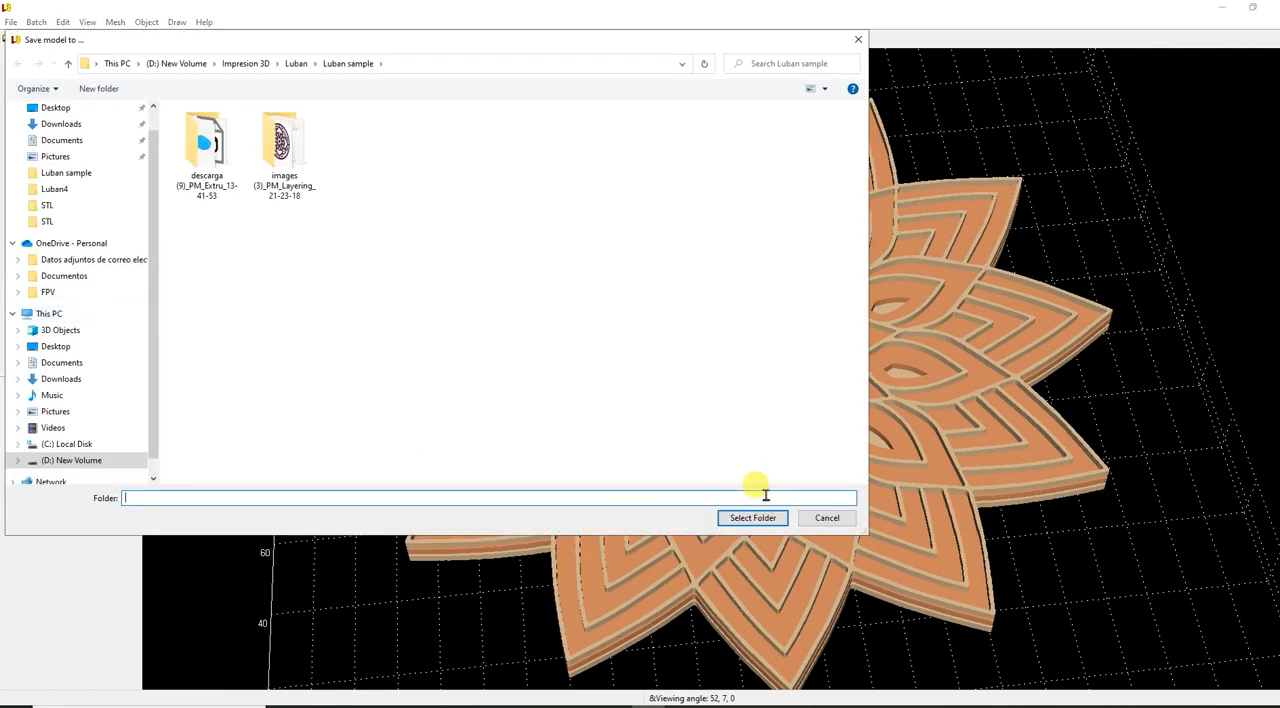
Set the layer height to 5 and save the layered flower mandala model as STL files.
left_click(752, 518)
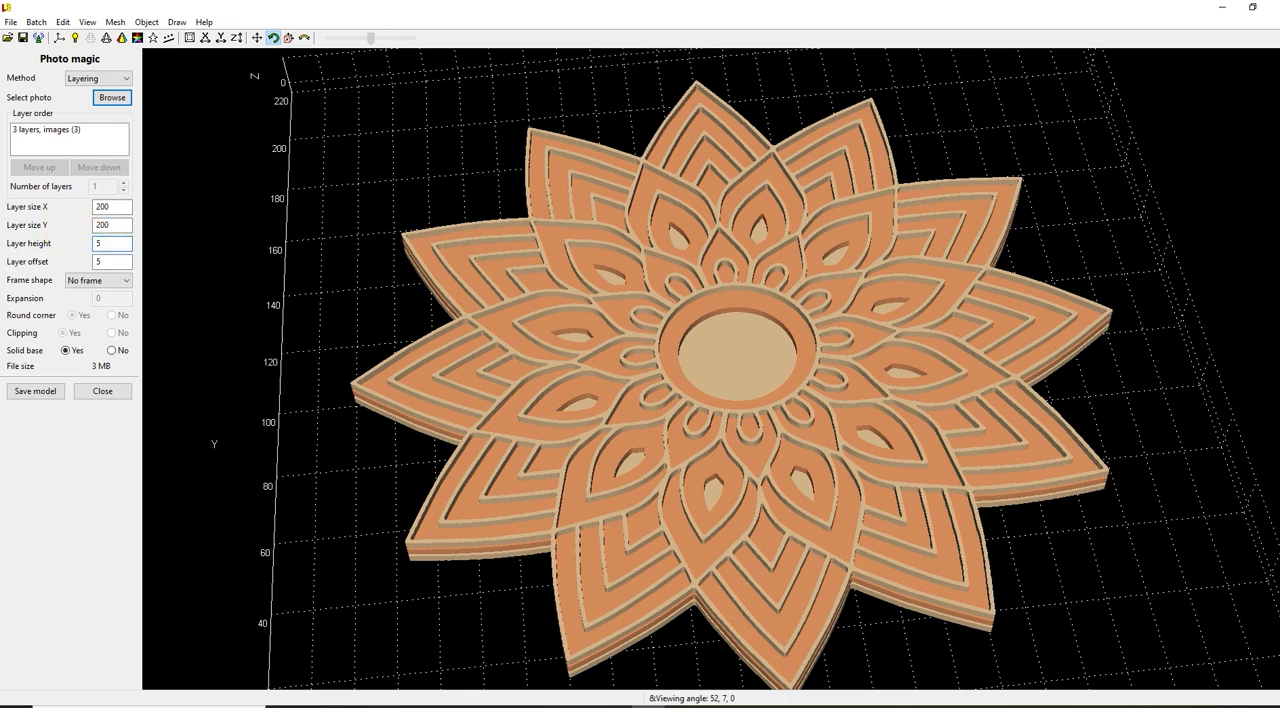
mouse_move(1234, 566)
left_mouse_down()
mouse_move(1154, 480)
mouse_move(1114, 465)
mouse_move(1117, 525)
mouse_move(1231, 551)
left_mouse_up()
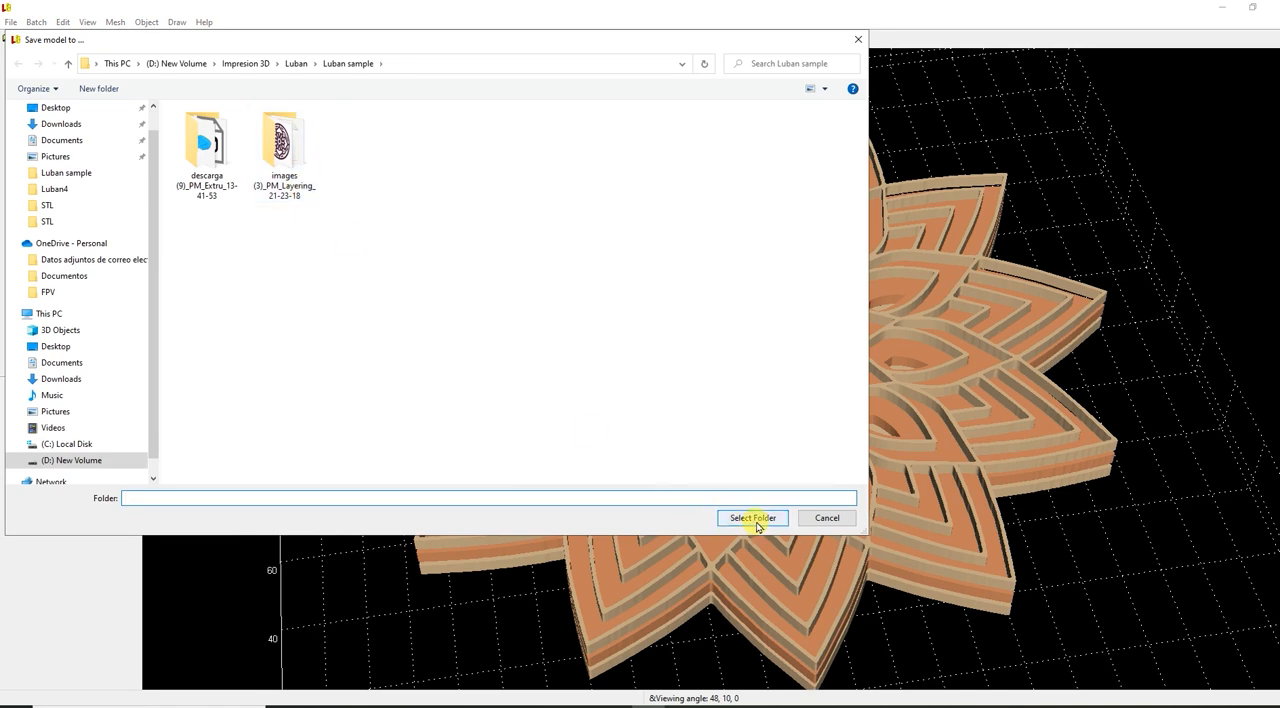
left_click(752, 519)
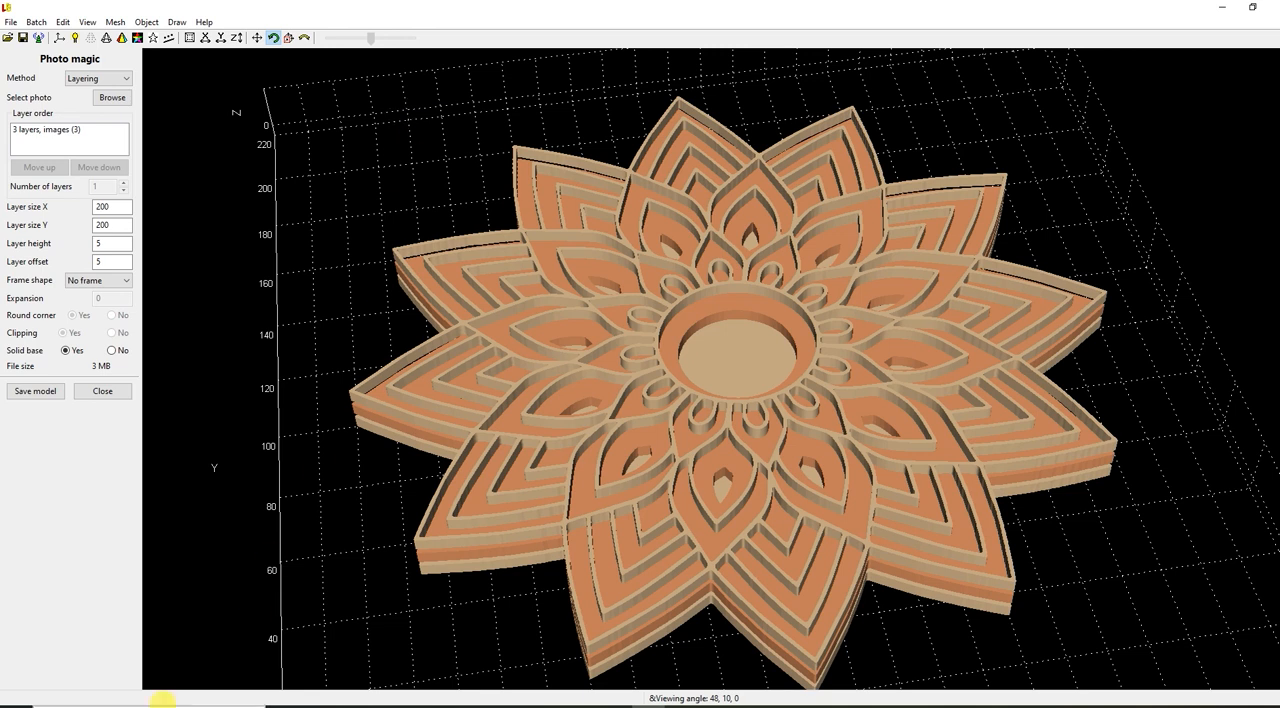
Switch to PrusaSlicer 2.4.0 and choose the Original Prusa i3 MK3S & MK3S+ printer profile.
left_click(162, 700)
type("prusa")
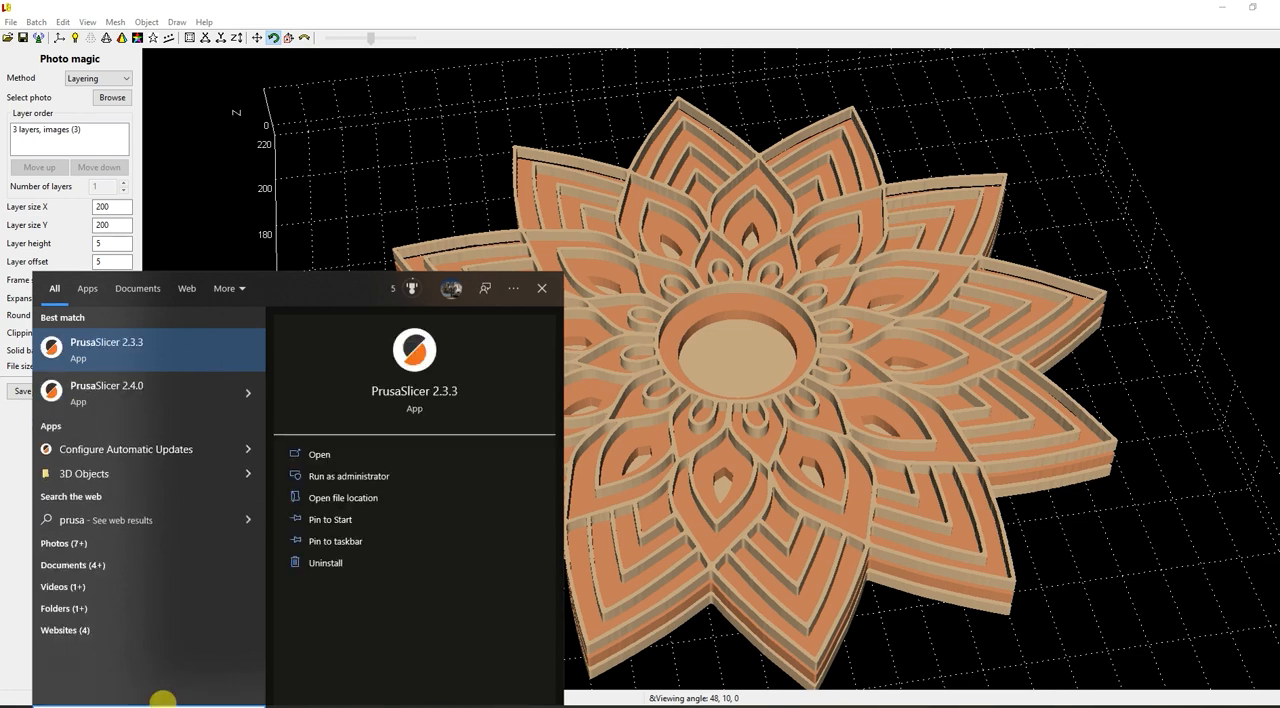
left_click(166, 400)
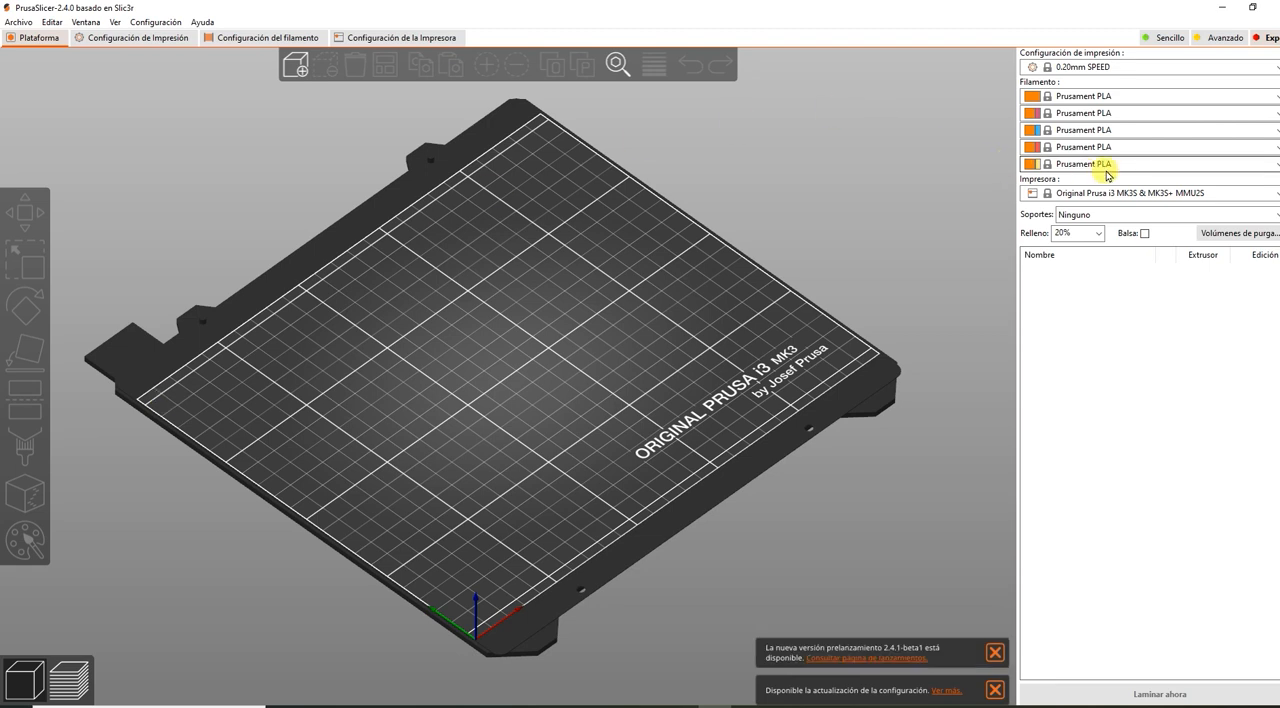
left_click(1100, 193)
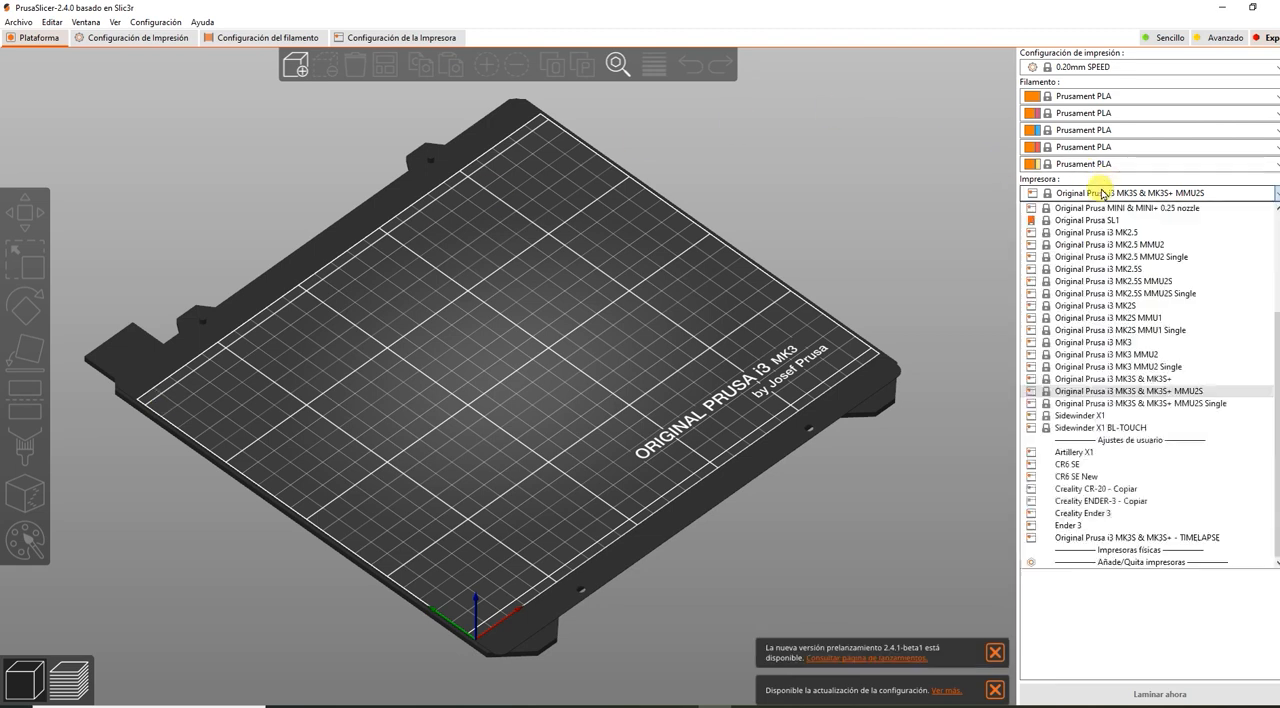
scroll(1100, 392, "up", 3)
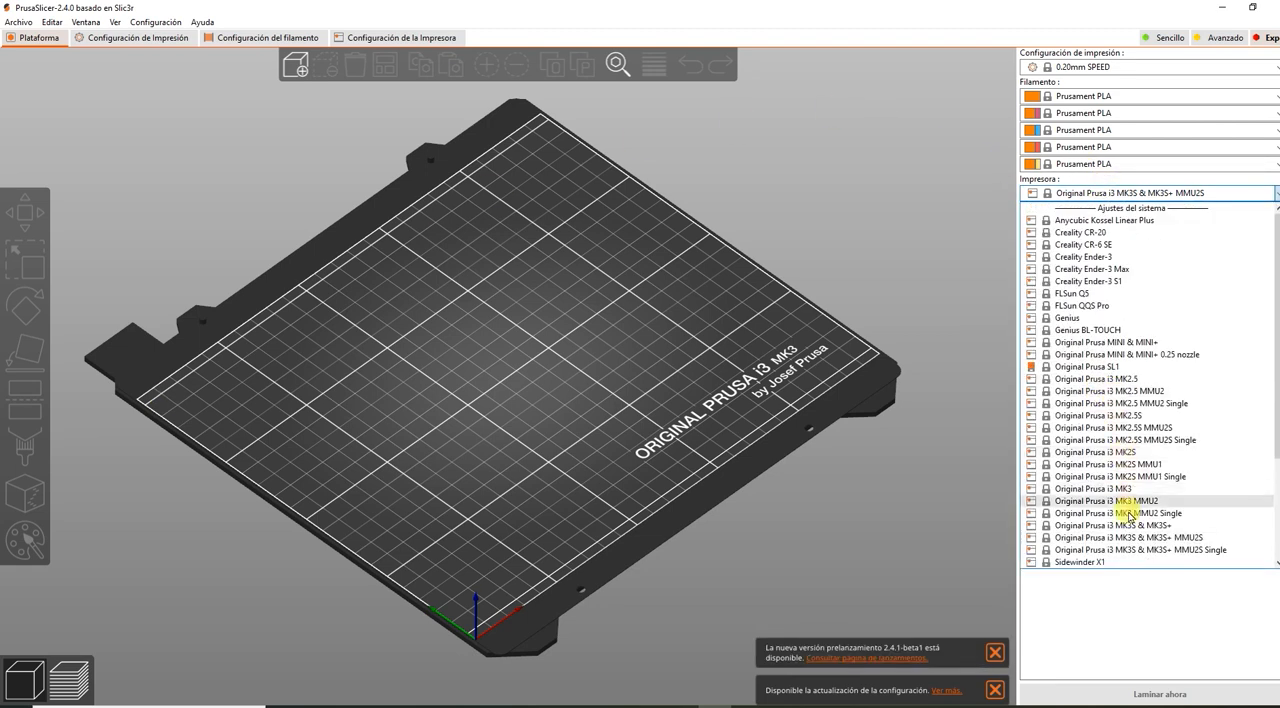
left_click(1120, 525)
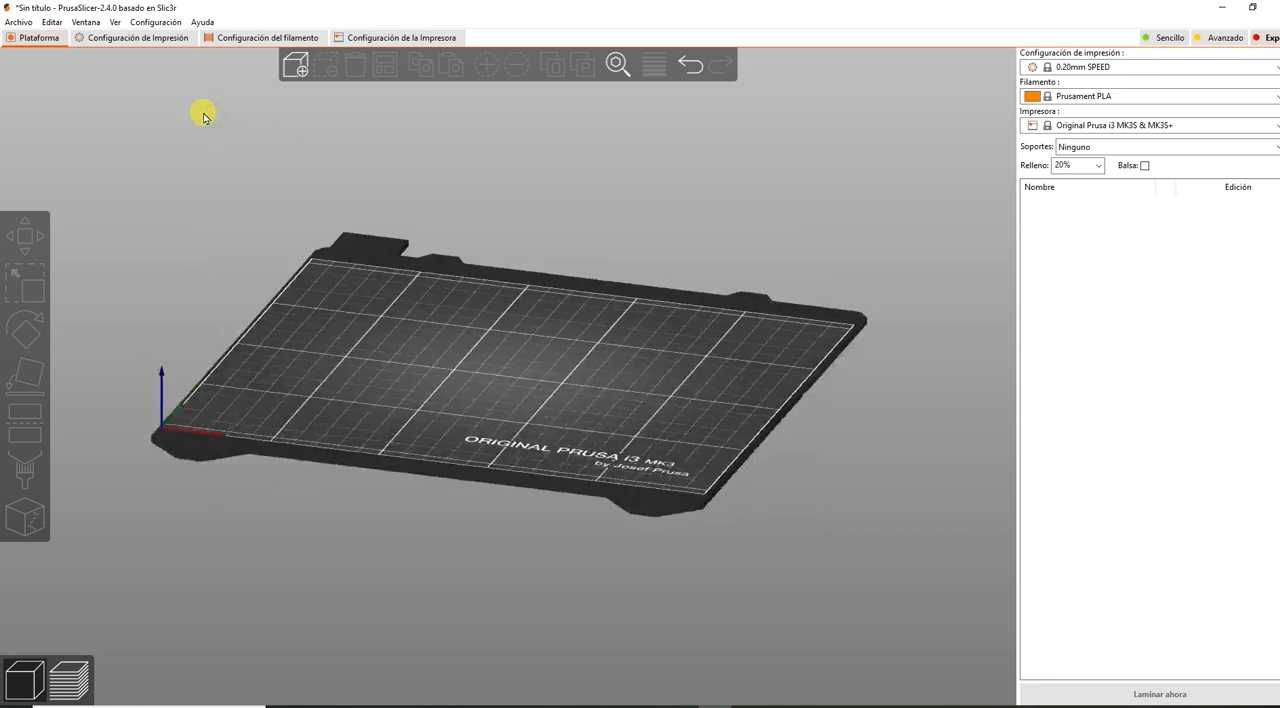
Preview the saved STL layers and import Layer_1_1, Layer_1_2 and Layer_1_3 together onto the print bed.
left_click(296, 64)
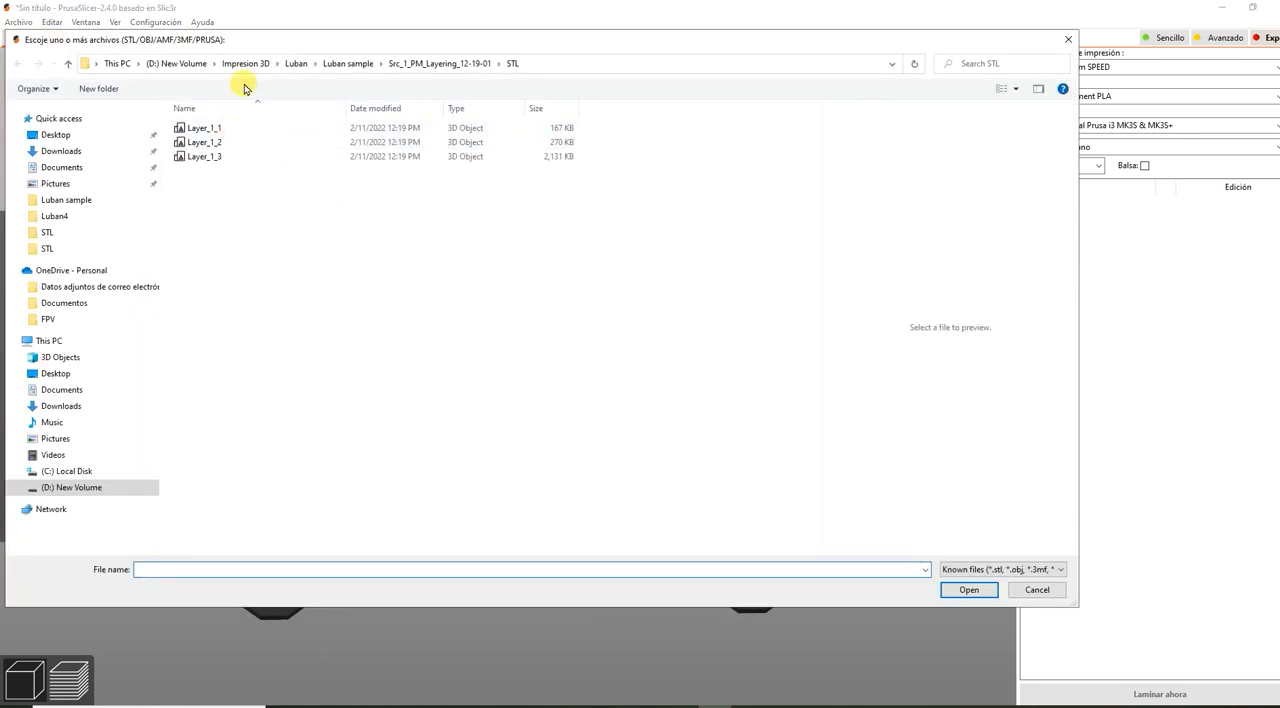
left_click(225, 128)
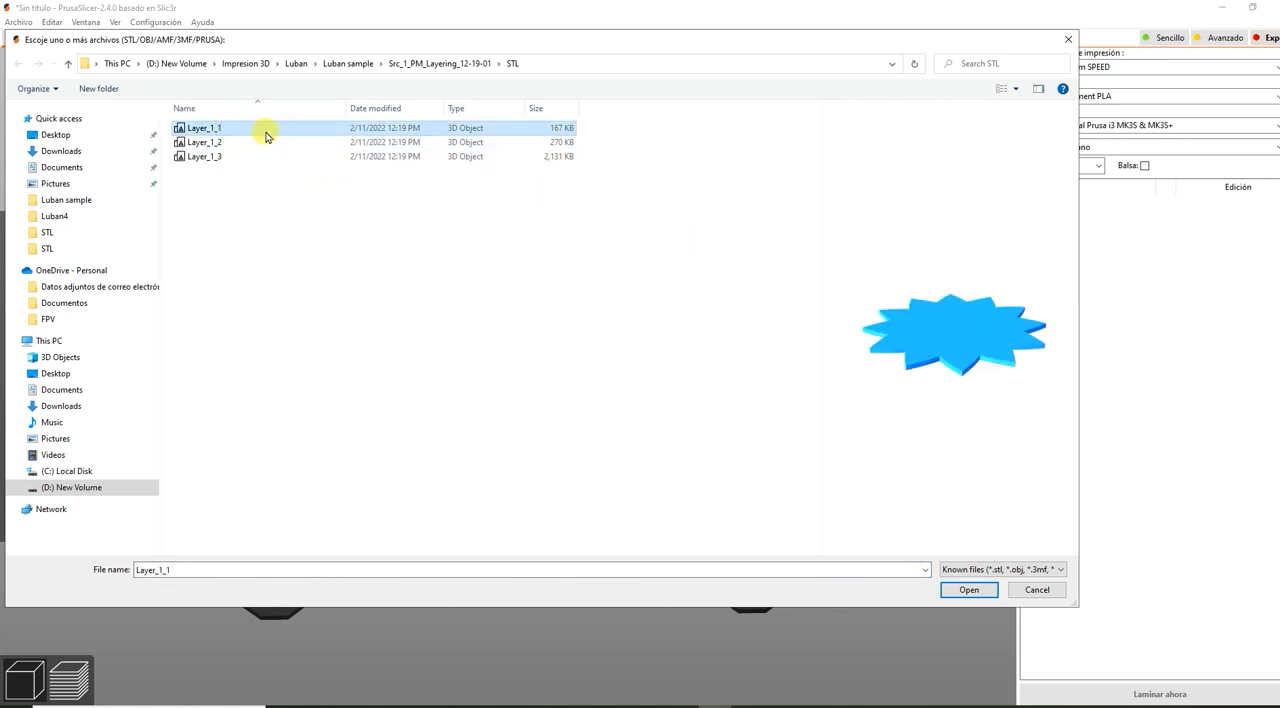
left_click(208, 143)
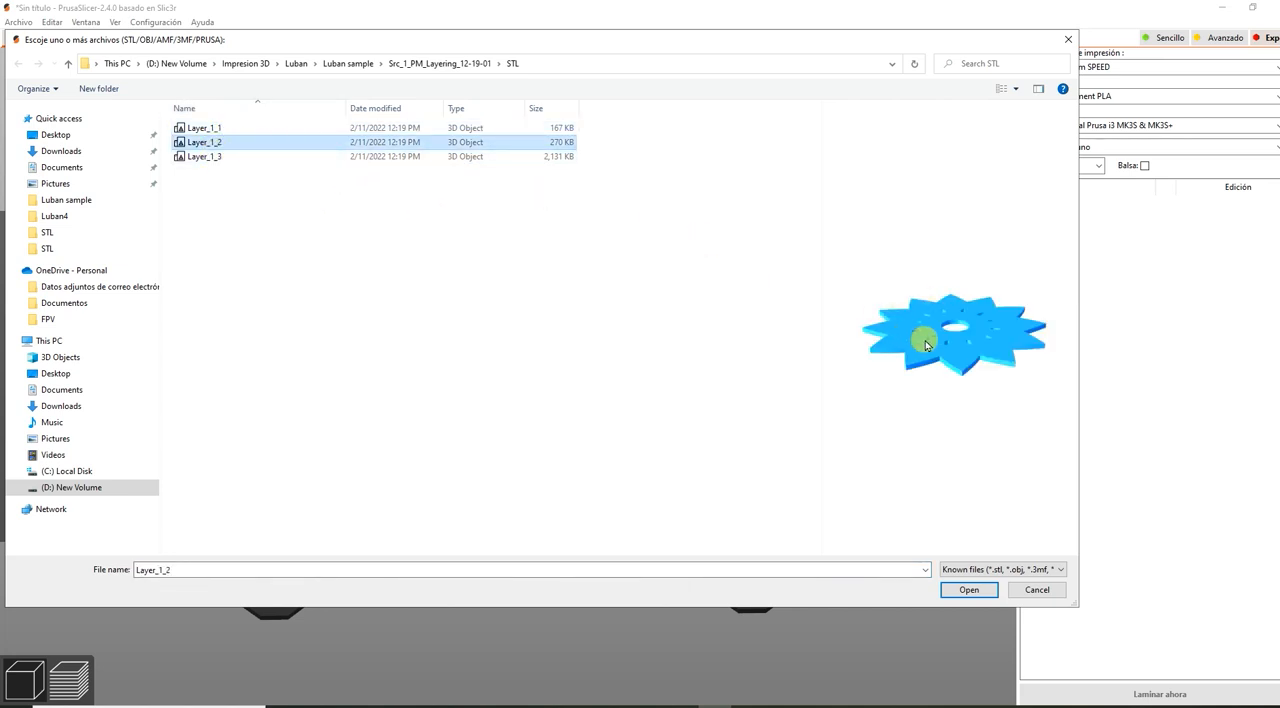
left_click(201, 160)
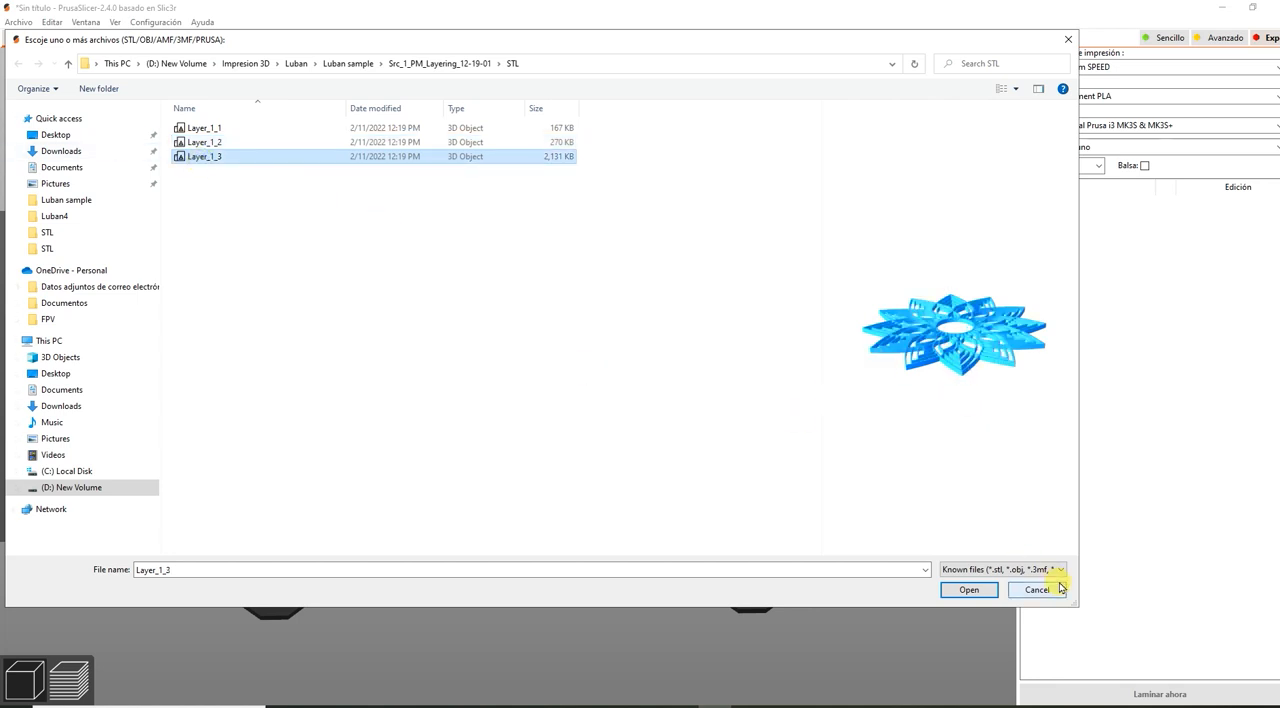
left_click(223, 133)
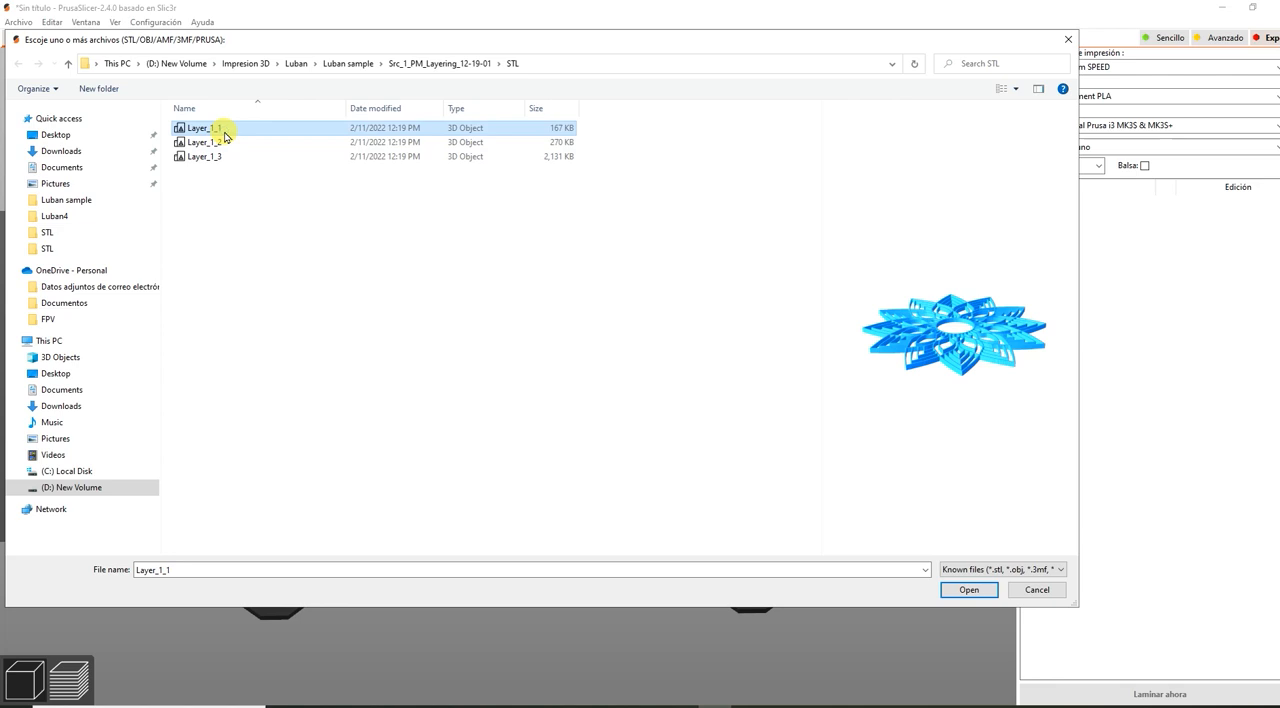
left_click(205, 157, "shift")
left_click(968, 590)
left_click_drag(663, 438, 828, 494)
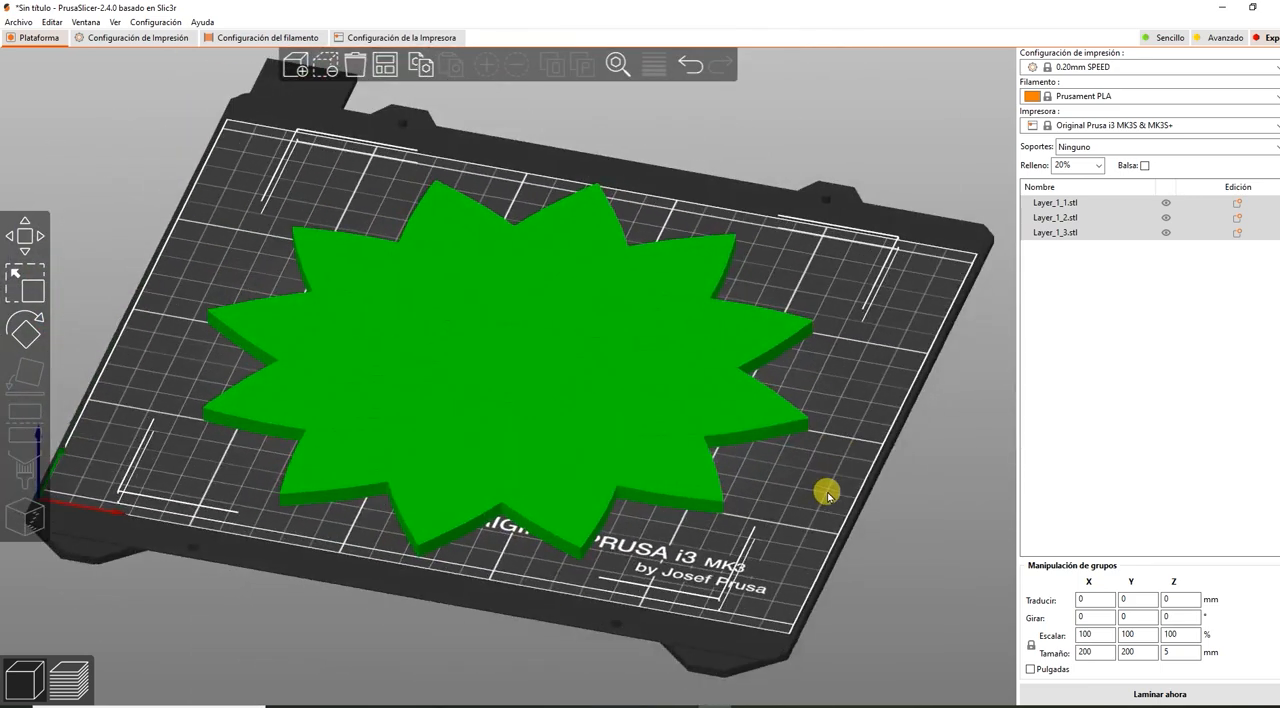
Clear the overlapping Layer_1_1, Layer_1_2 and Layer_1_3 objects from the print bed.
left_click(837, 591)
left_click(1070, 204)
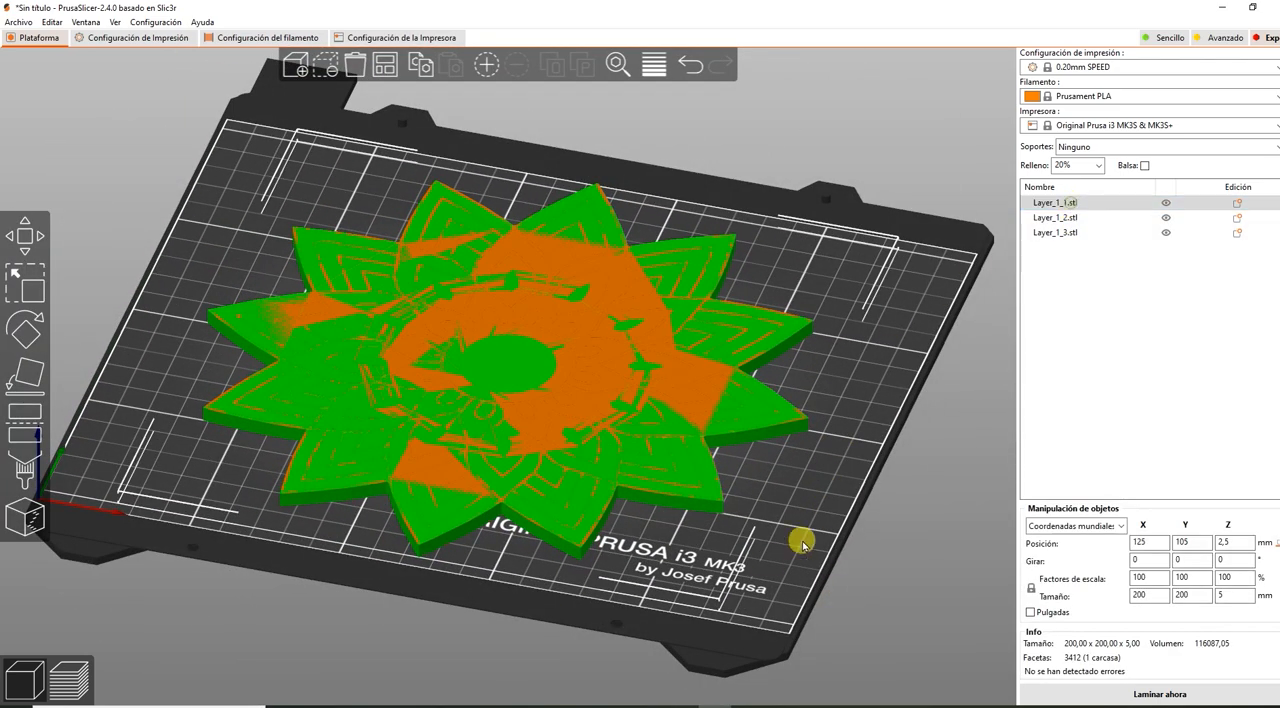
left_click_drag(780, 557, 816, 553)
left_click(1230, 542)
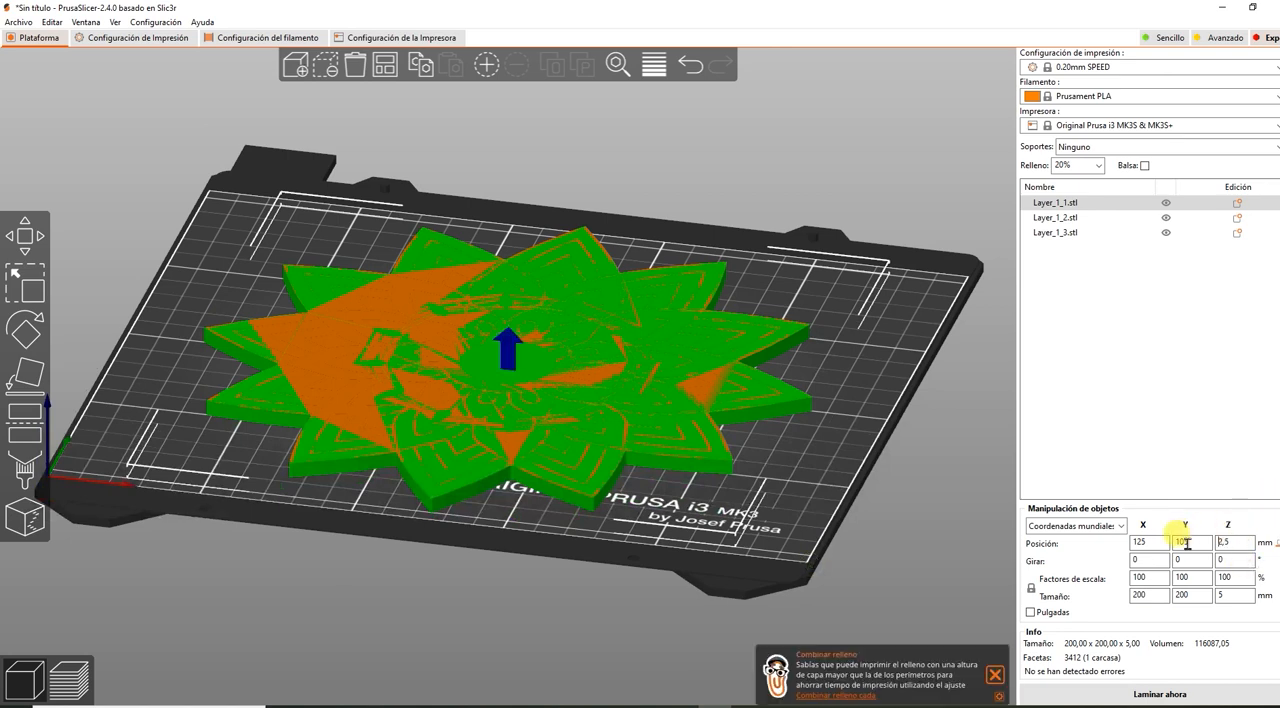
left_click(353, 70)
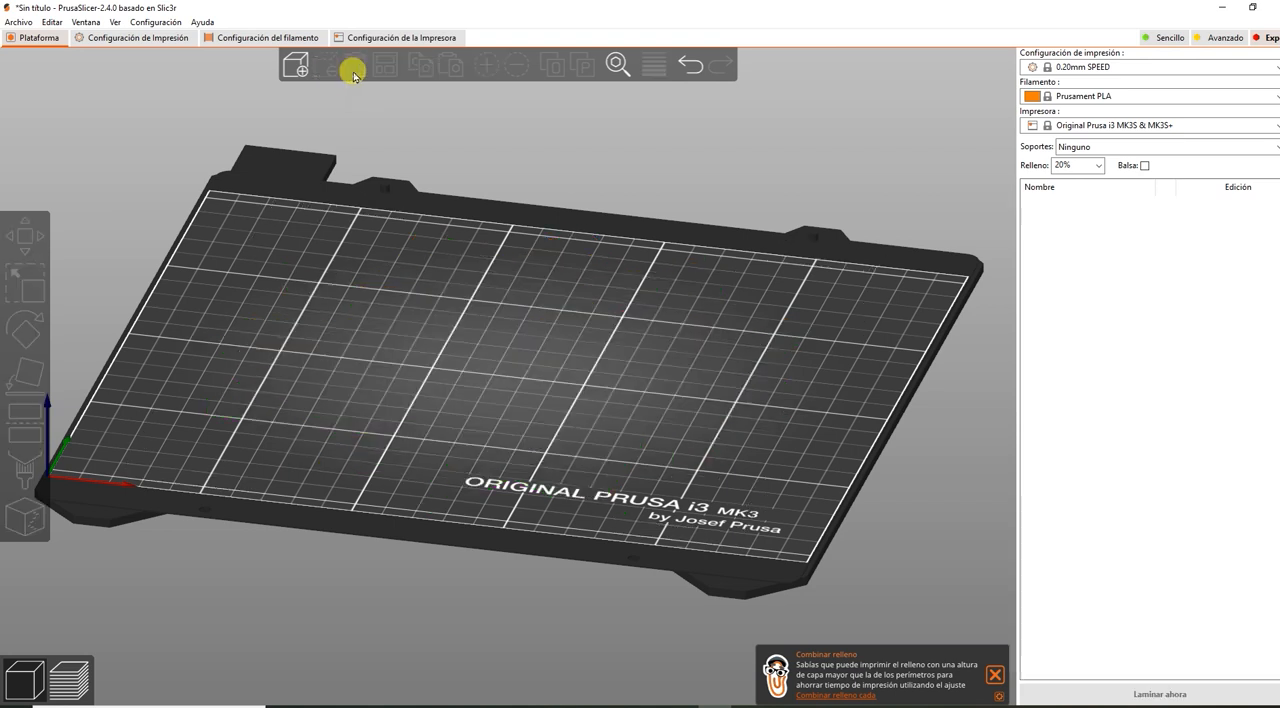
Import Layer_1_1.stl on its own onto the empty print bed.
left_click(296, 66)
double_click(226, 128)
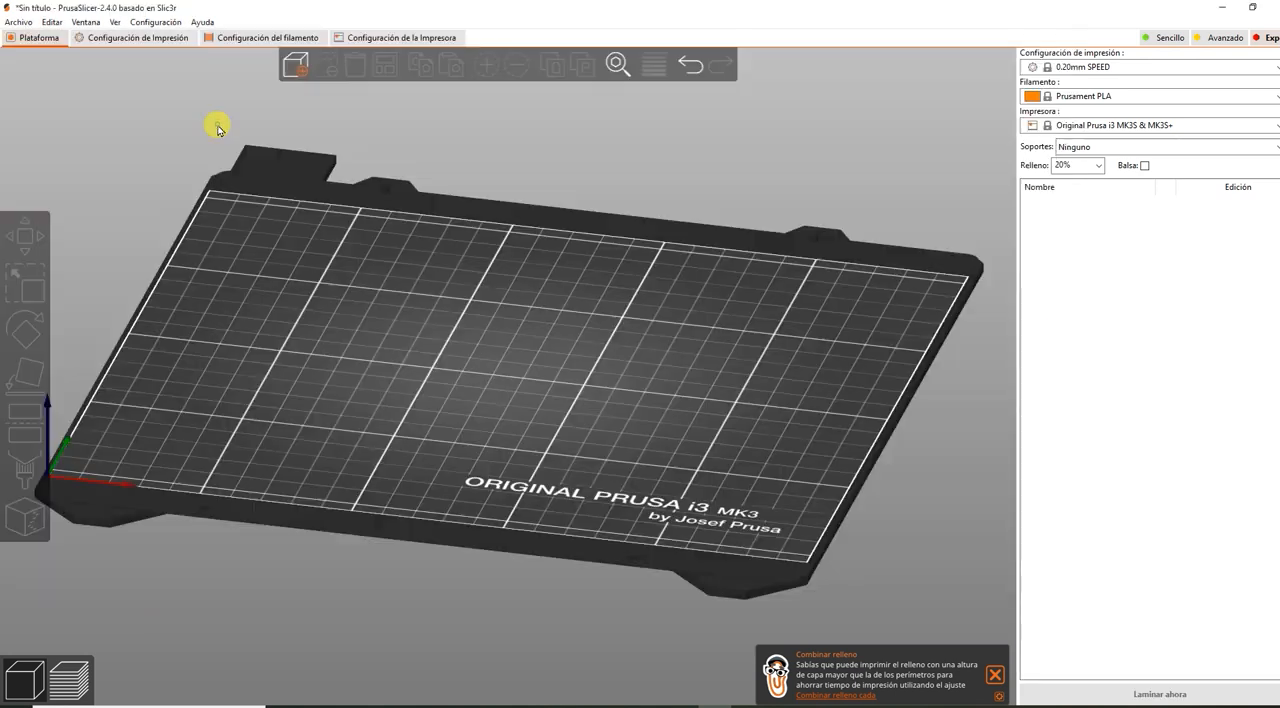
left_click_drag(732, 465, 771, 574)
scroll(616, 418, "up", 3)
scroll(616, 418, "down", 3)
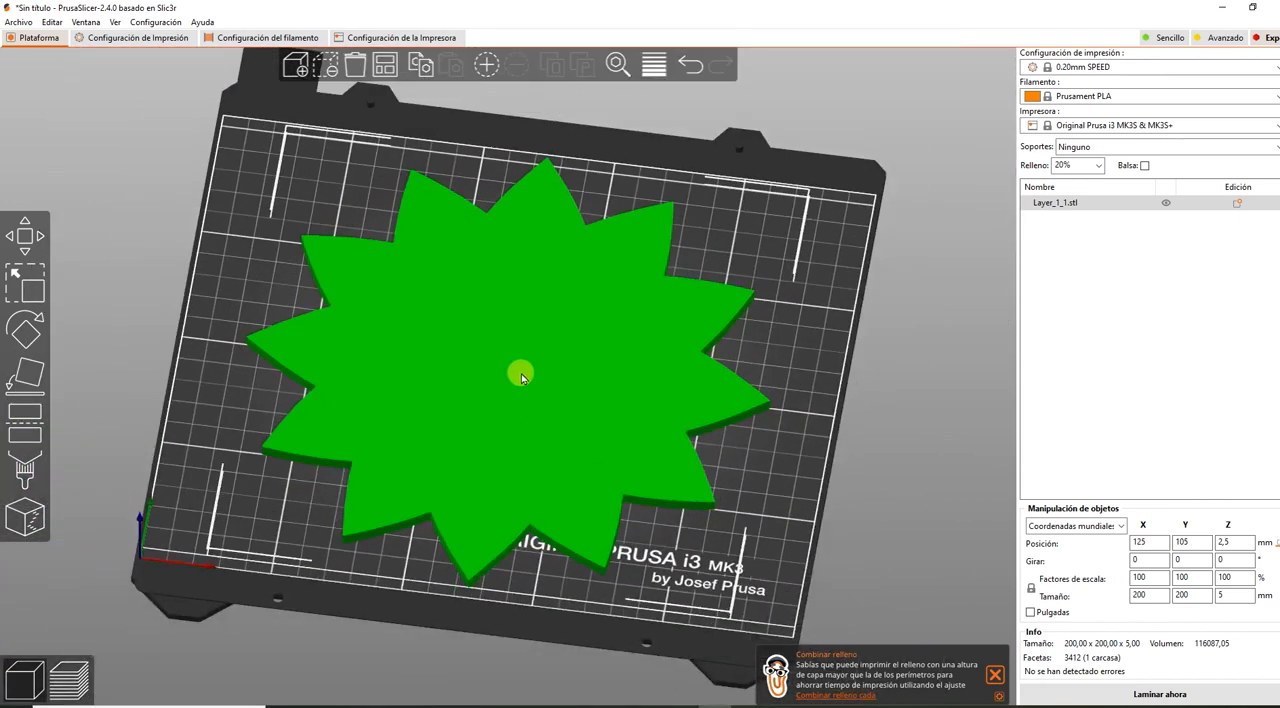
Load Layer_1_2.stl as an added part of the Layer_1_1.stl object.
right_click(521, 373)
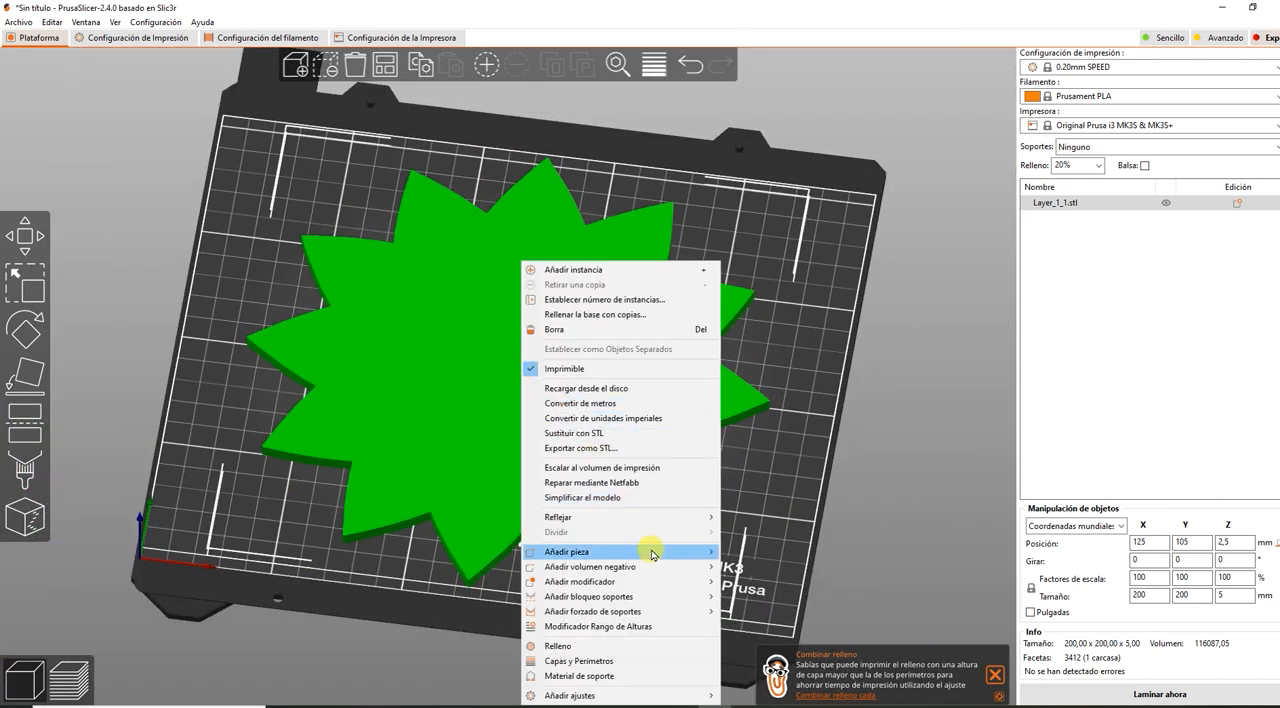
mouse_move(653, 555)
left_click(736, 556)
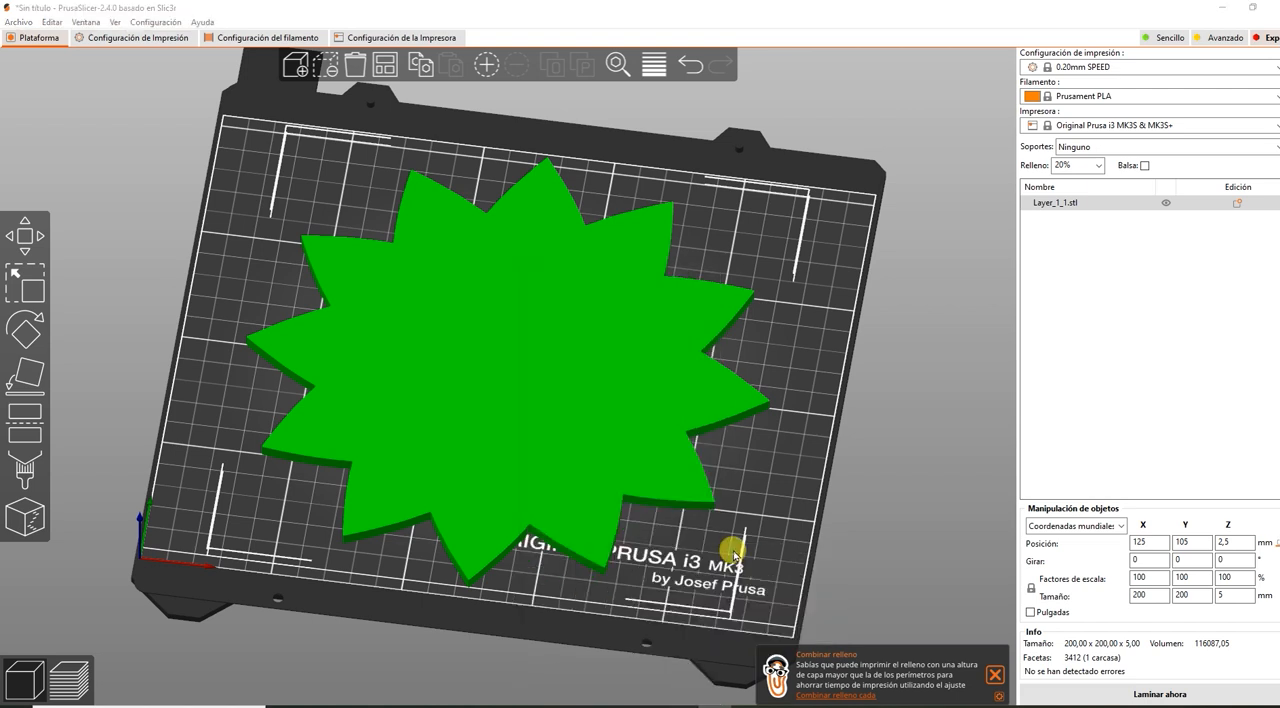
double_click(238, 143)
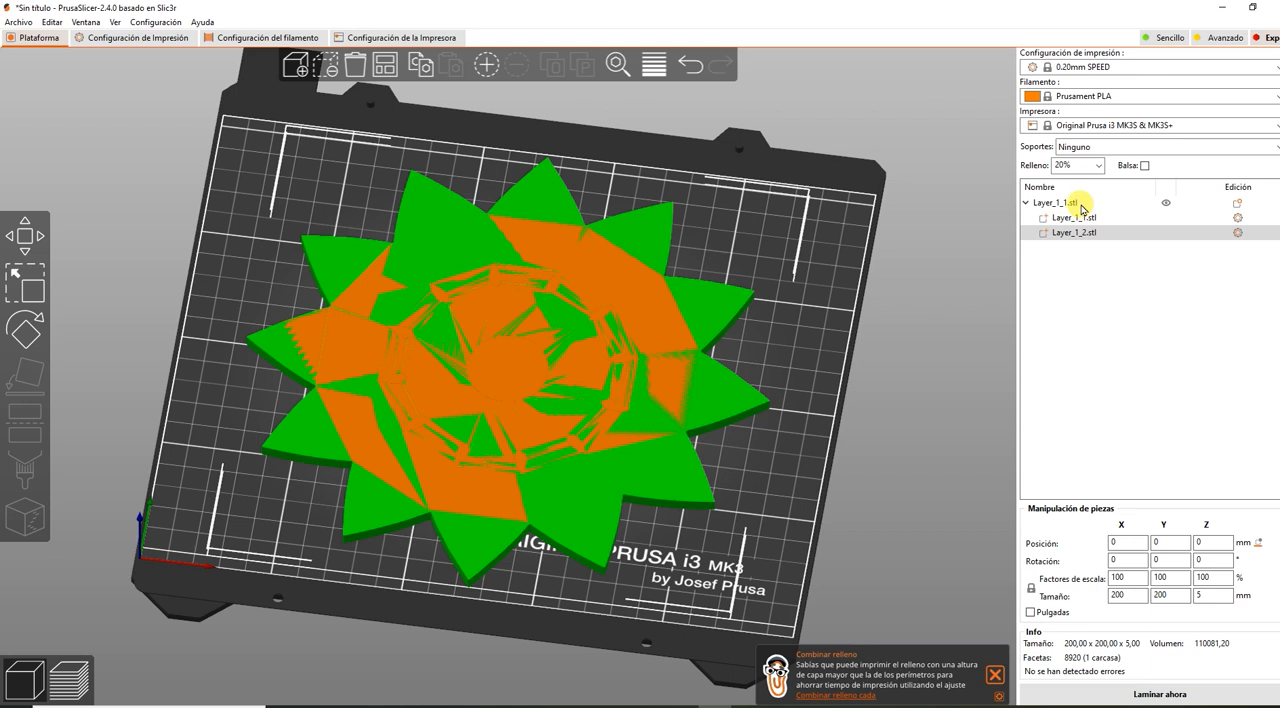
left_click(845, 488)
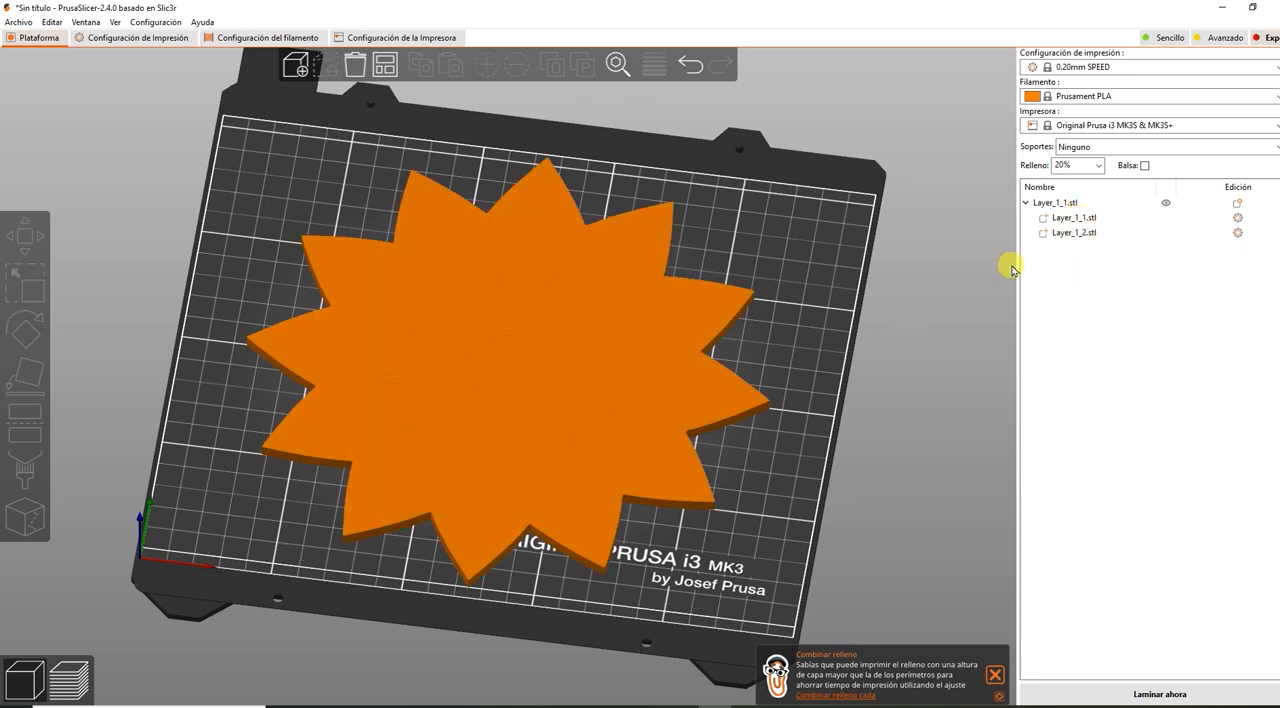
Set the Z position of the Layer_1_2.stl part to 2.5 mm.
left_click(1078, 234)
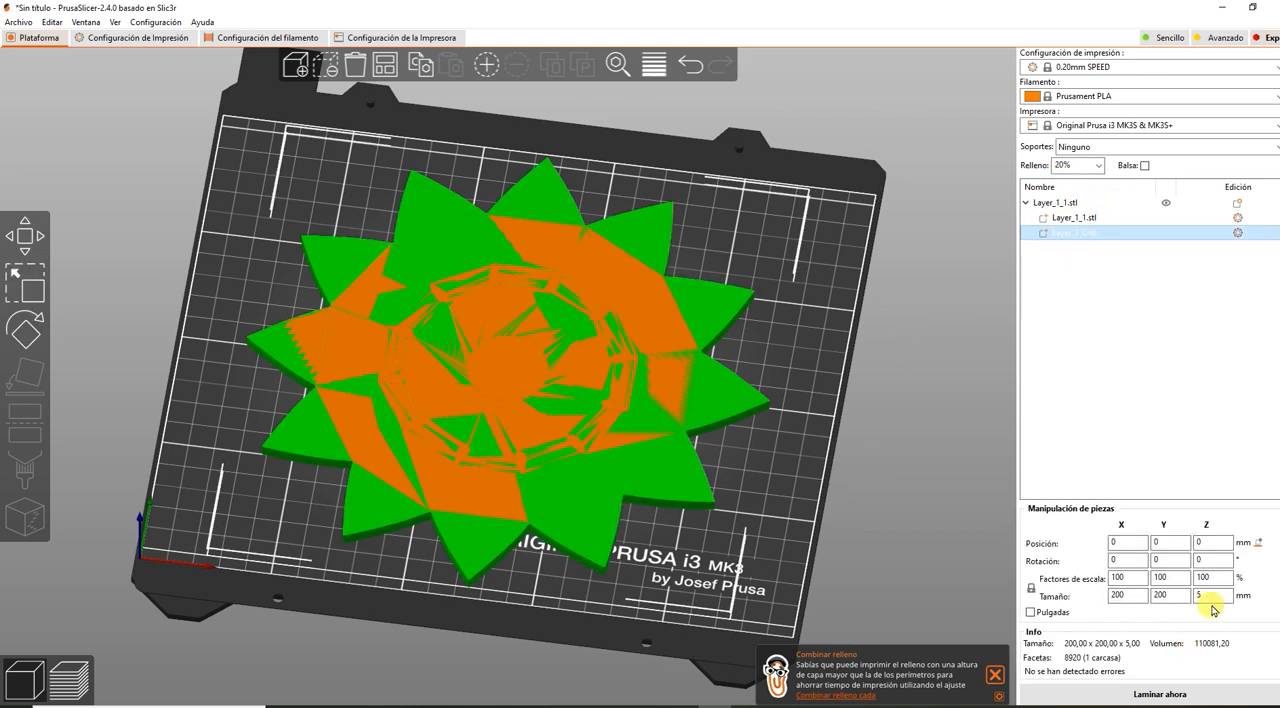
left_click(1208, 543)
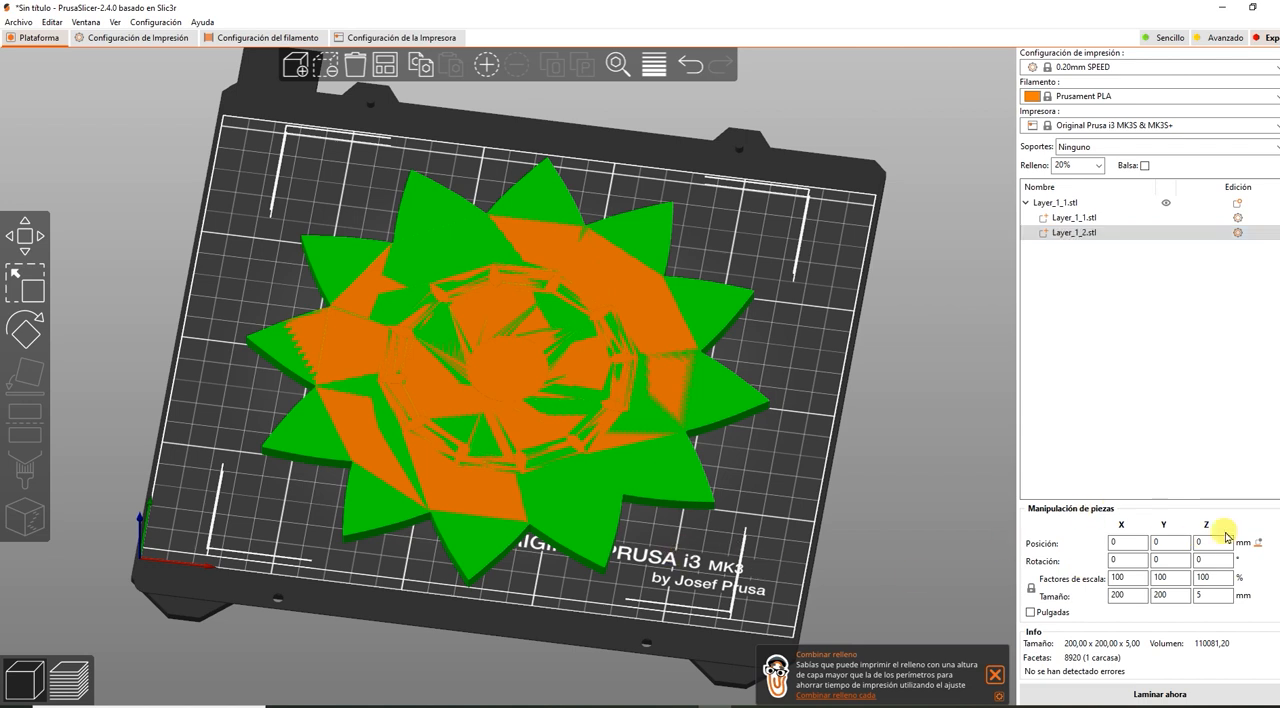
left_click_drag(1209, 541, 1119, 540)
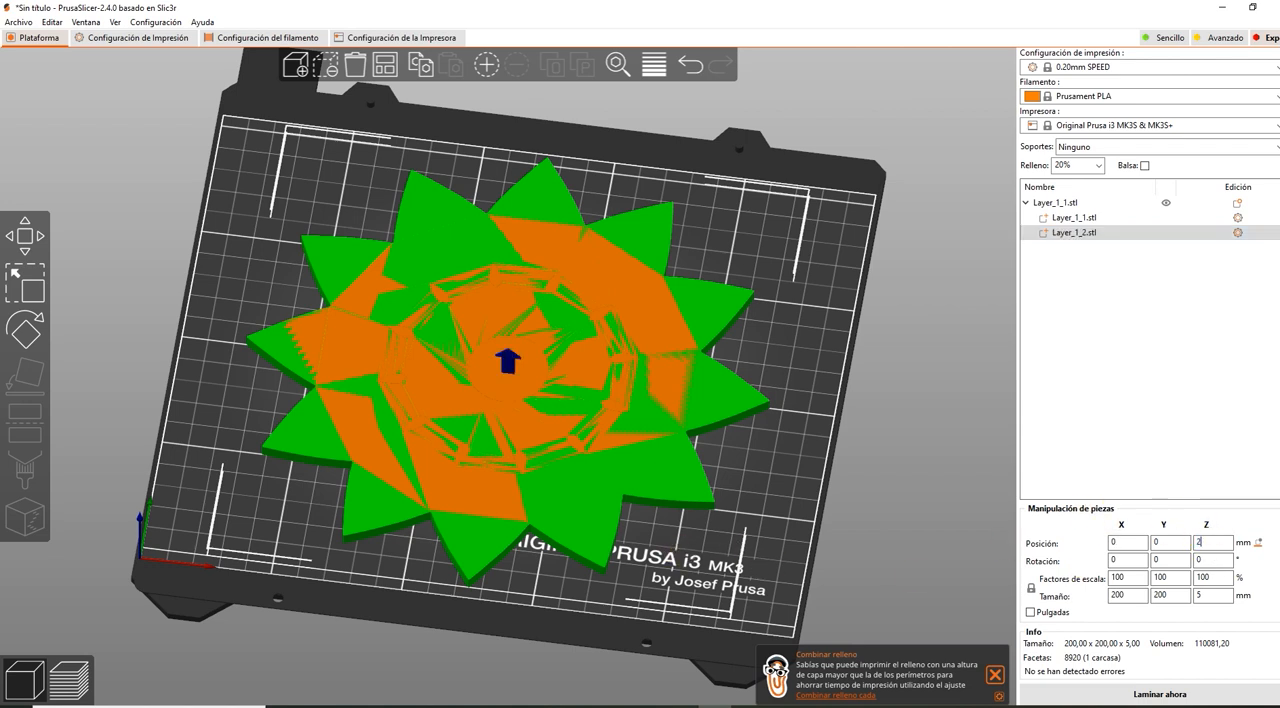
key("Return")
left_click_drag(774, 438, 486, 437)
scroll(486, 437, "up", 4)
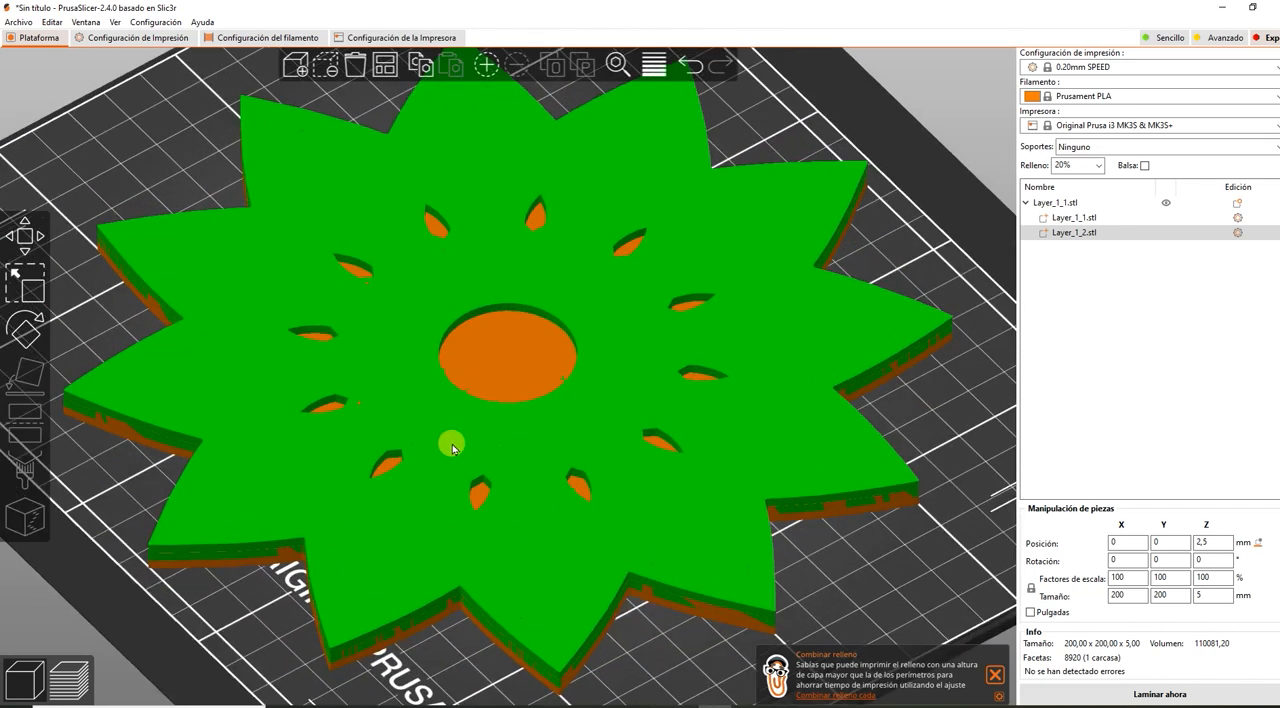
scroll(280, 385, "down", 4)
left_click_drag(813, 440, 852, 424)
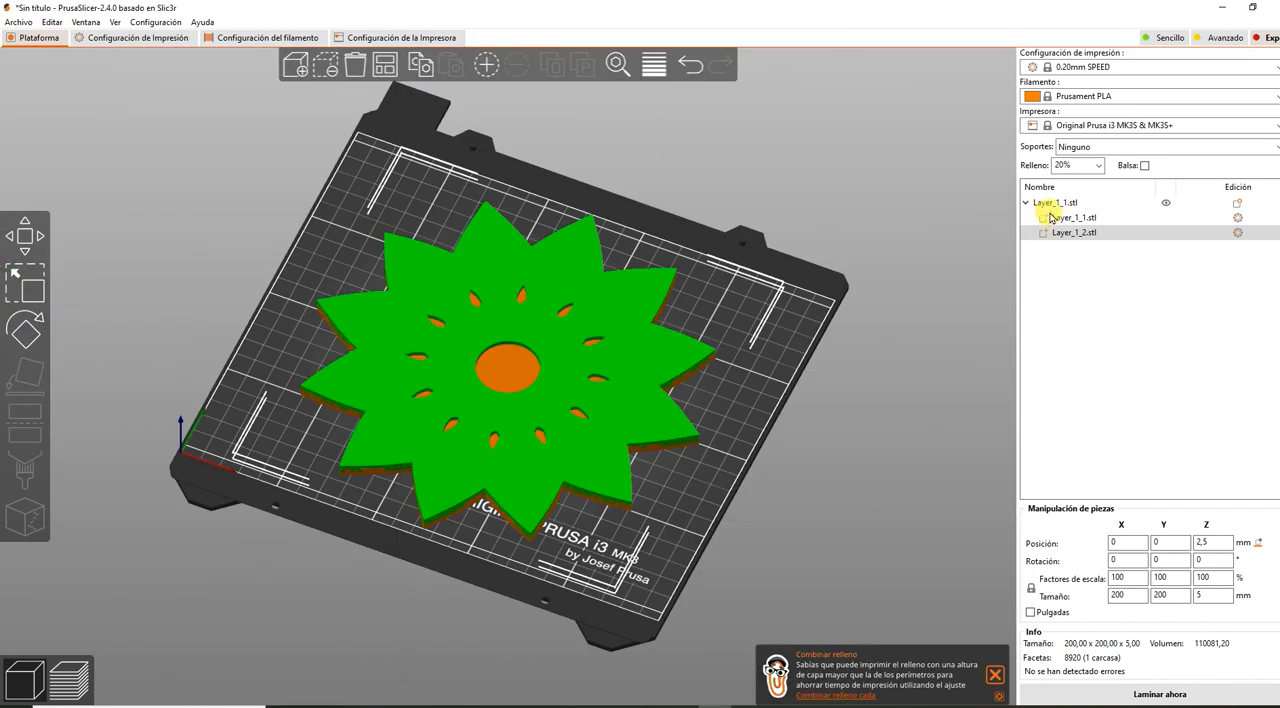
Load Layer_1_3.stl as another part of the Layer_1_1.stl object.
left_click(1062, 202)
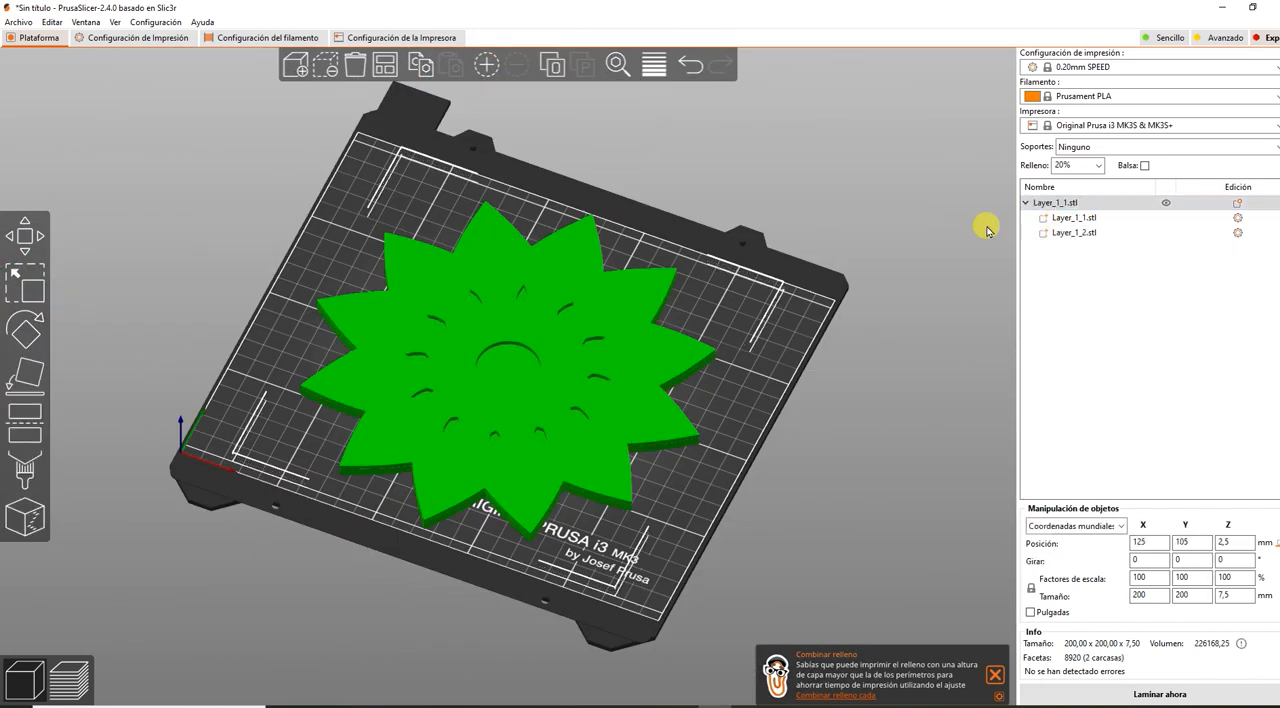
right_click(505, 382)
mouse_move(617, 551)
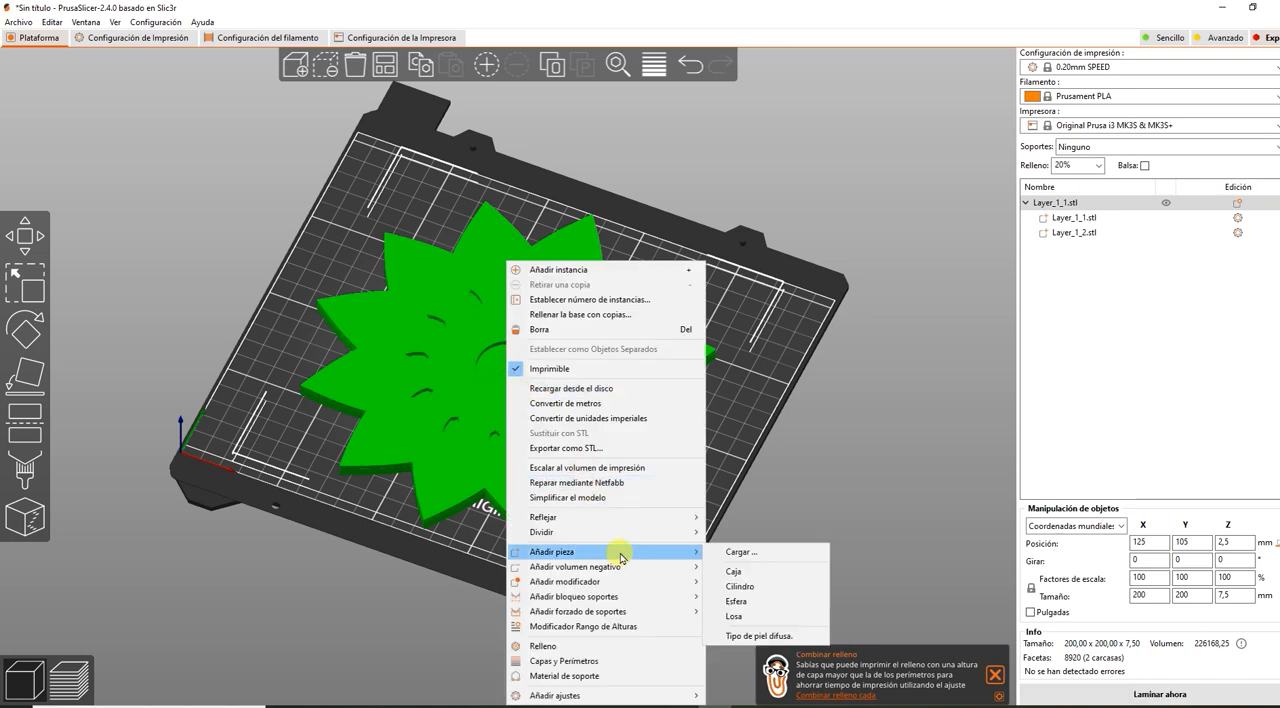
left_click(712, 552)
double_click(206, 160)
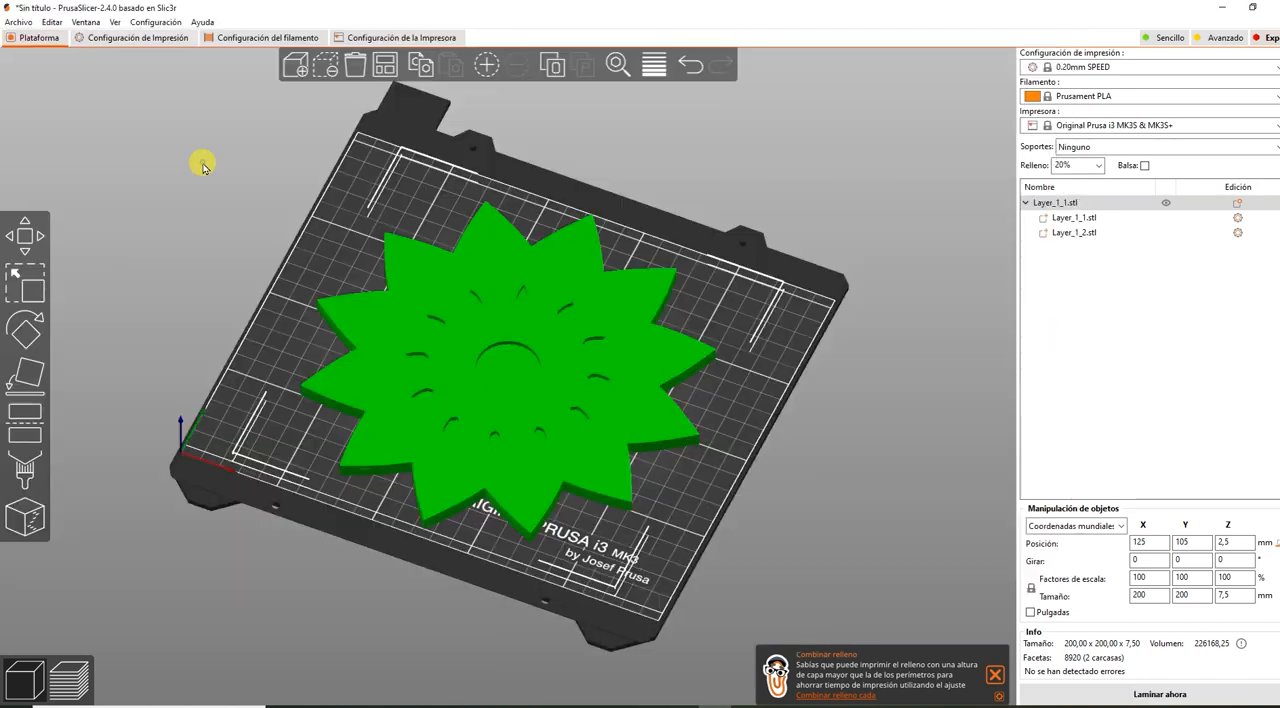
left_click_drag(771, 488, 1183, 264)
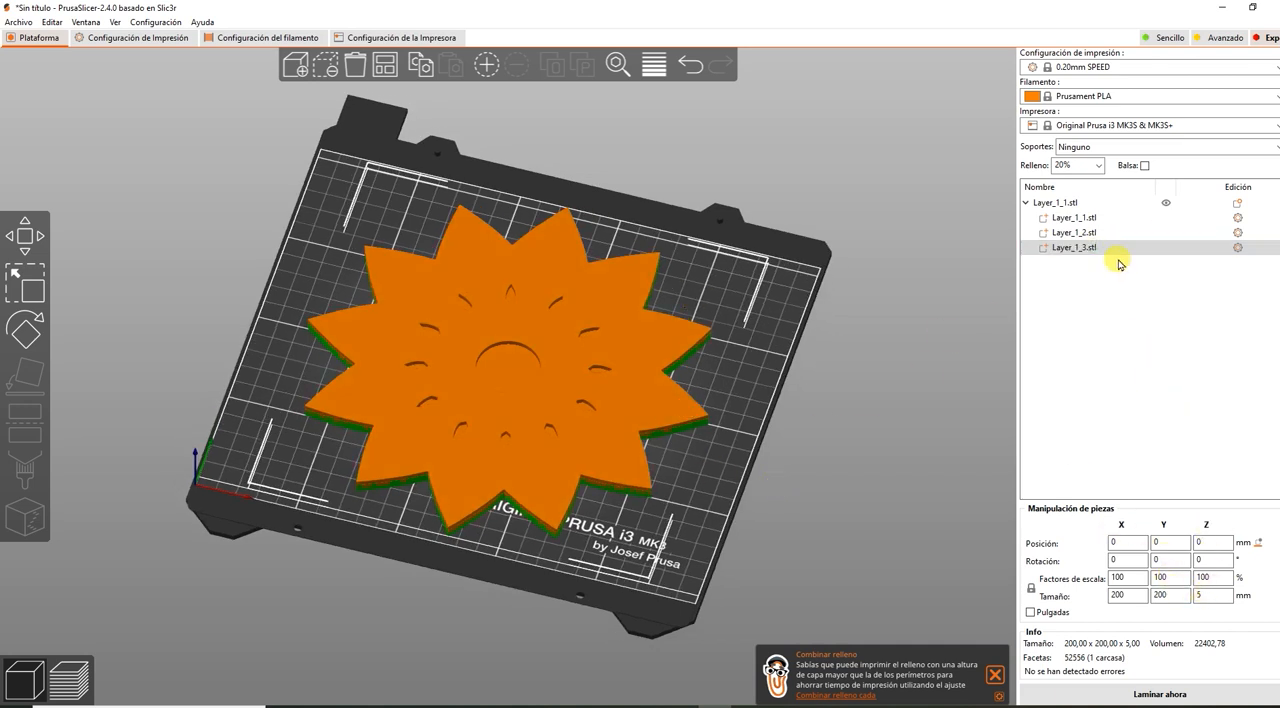
Set the Z position of the Layer_1_3.stl part to 5 mm and slice the combined model.
left_click(1208, 543)
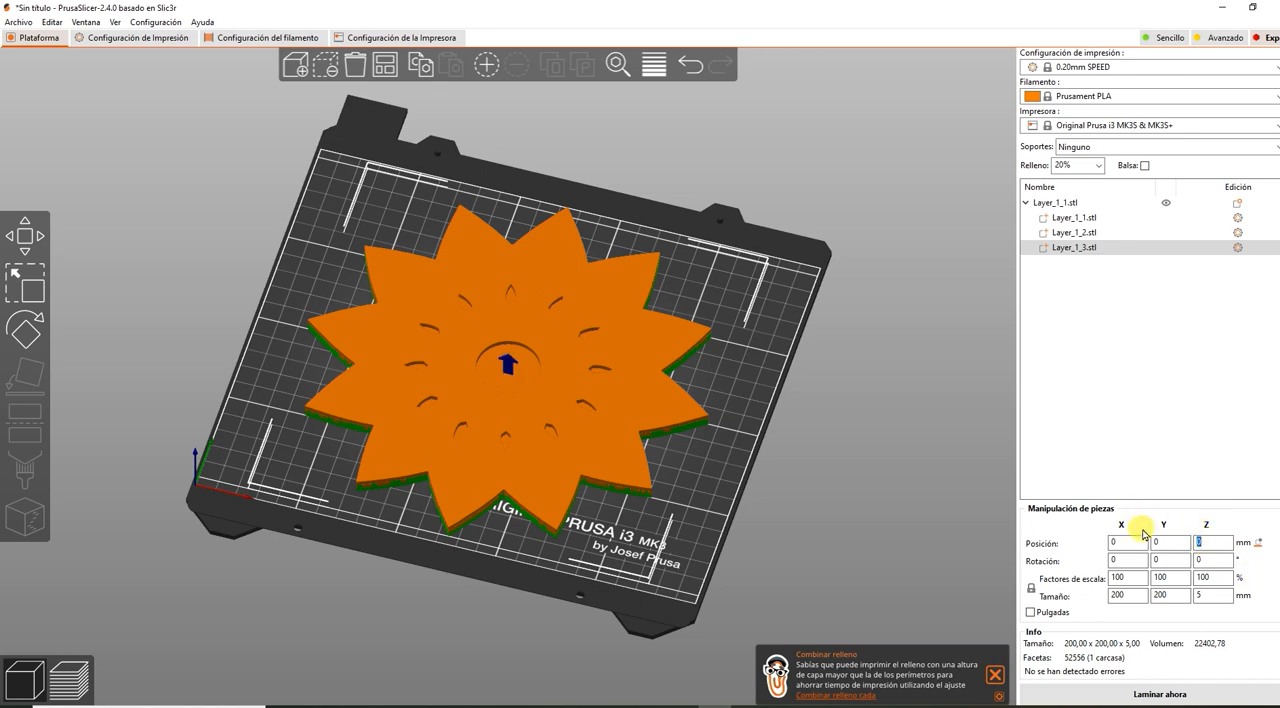
type("5")
key("Return")
left_click_drag(480, 438, 791, 514)
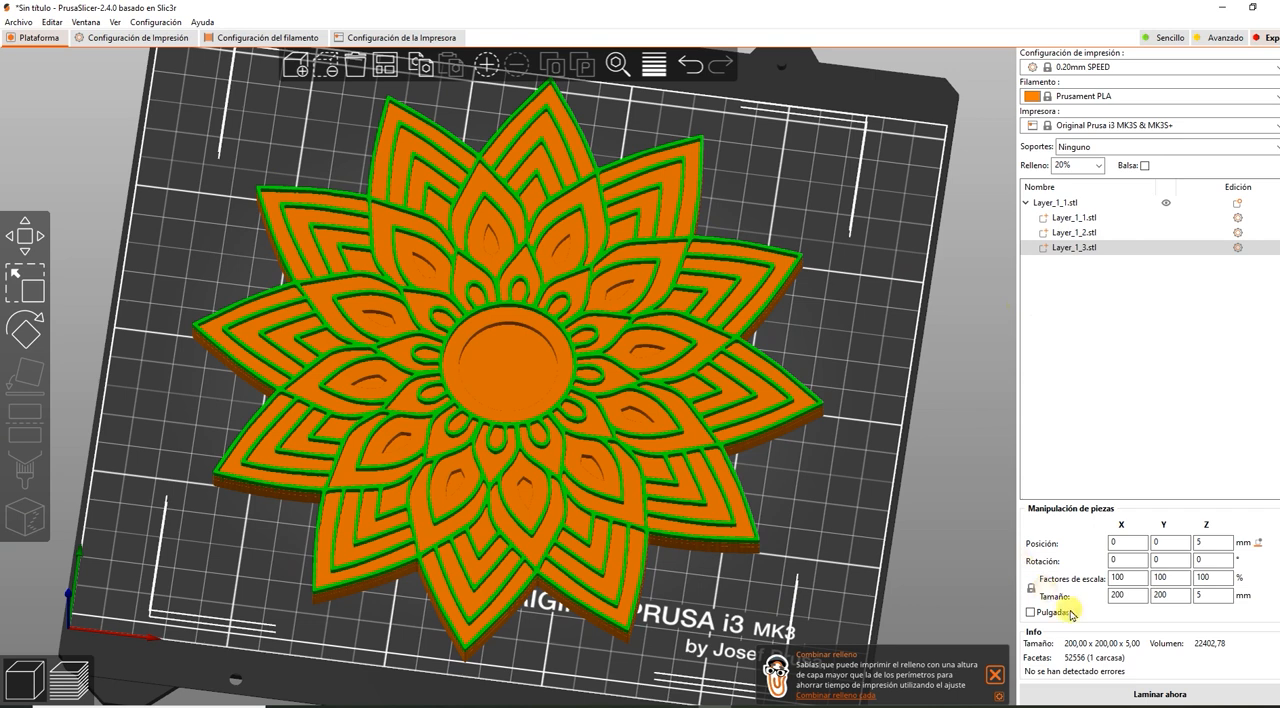
left_click(1150, 693)
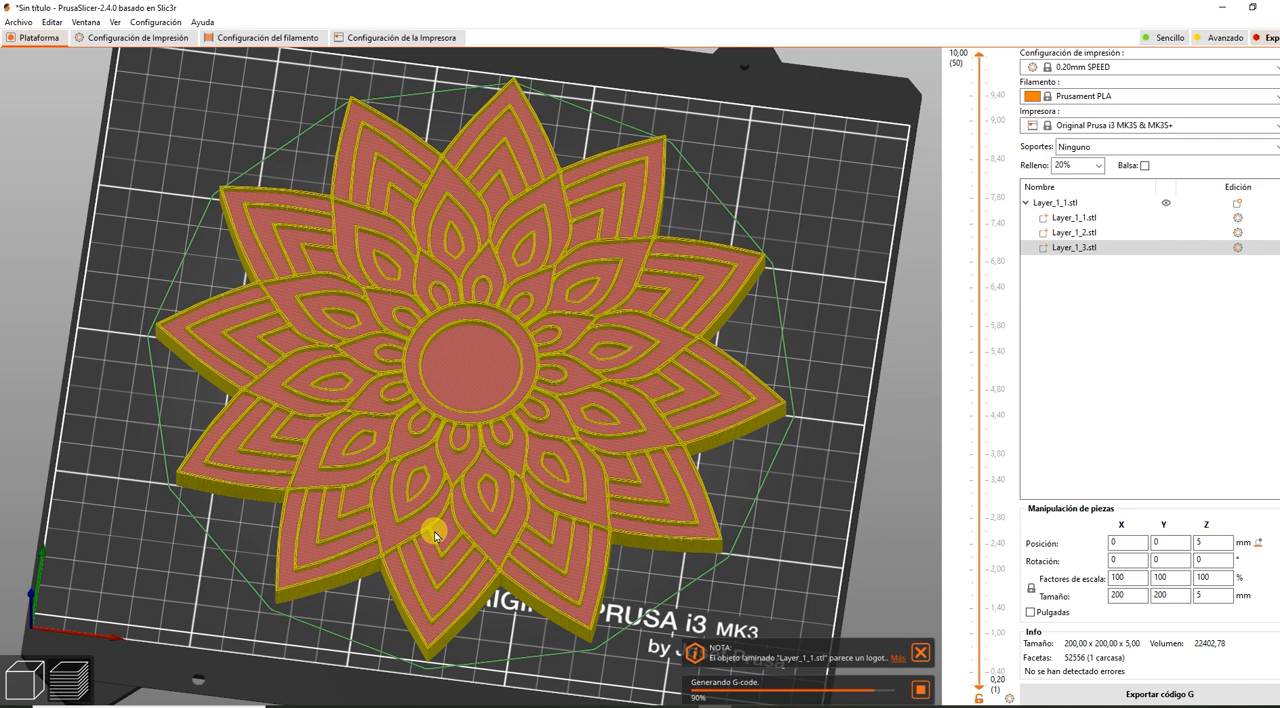
Examine the first layer, at 0.20 mm, of the sliced mandala up close in the layer preview.
left_click_drag(978, 56, 970, 678)
scroll(790, 420, "up", 5)
scroll(800, 390, "up", 3)
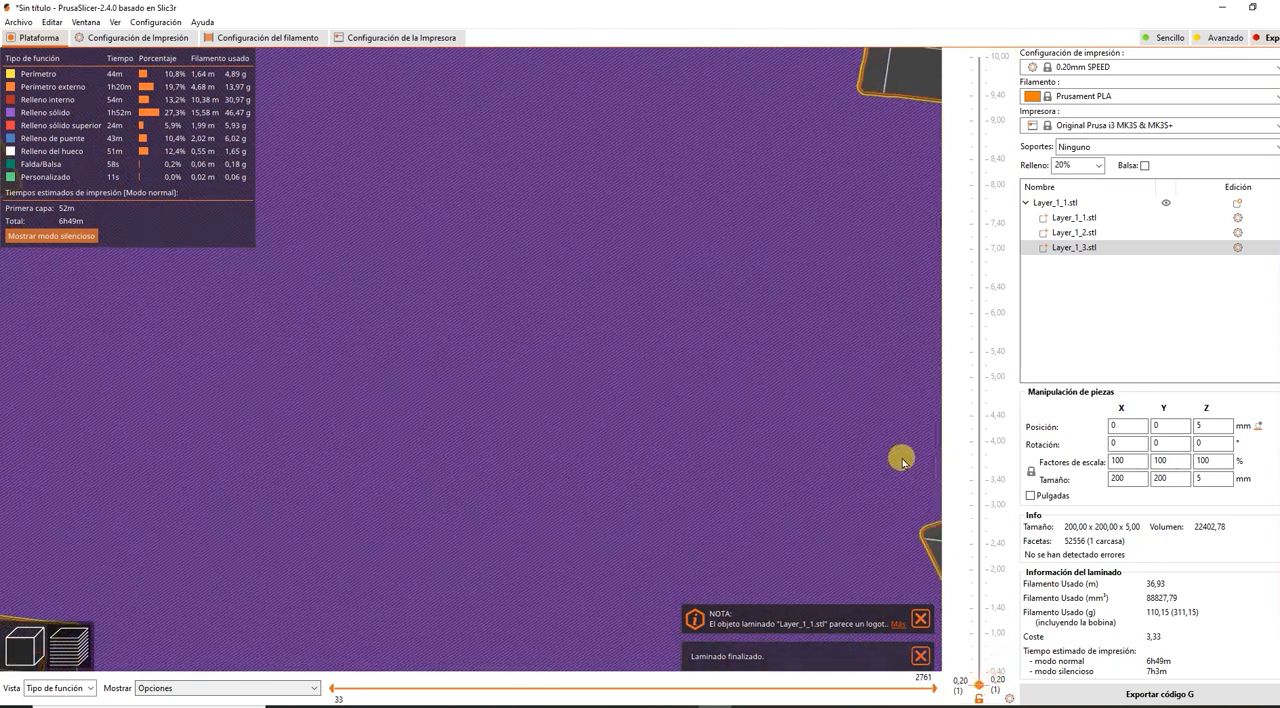
scroll(900, 460, "down", 5)
scroll(902, 470, "down", 2)
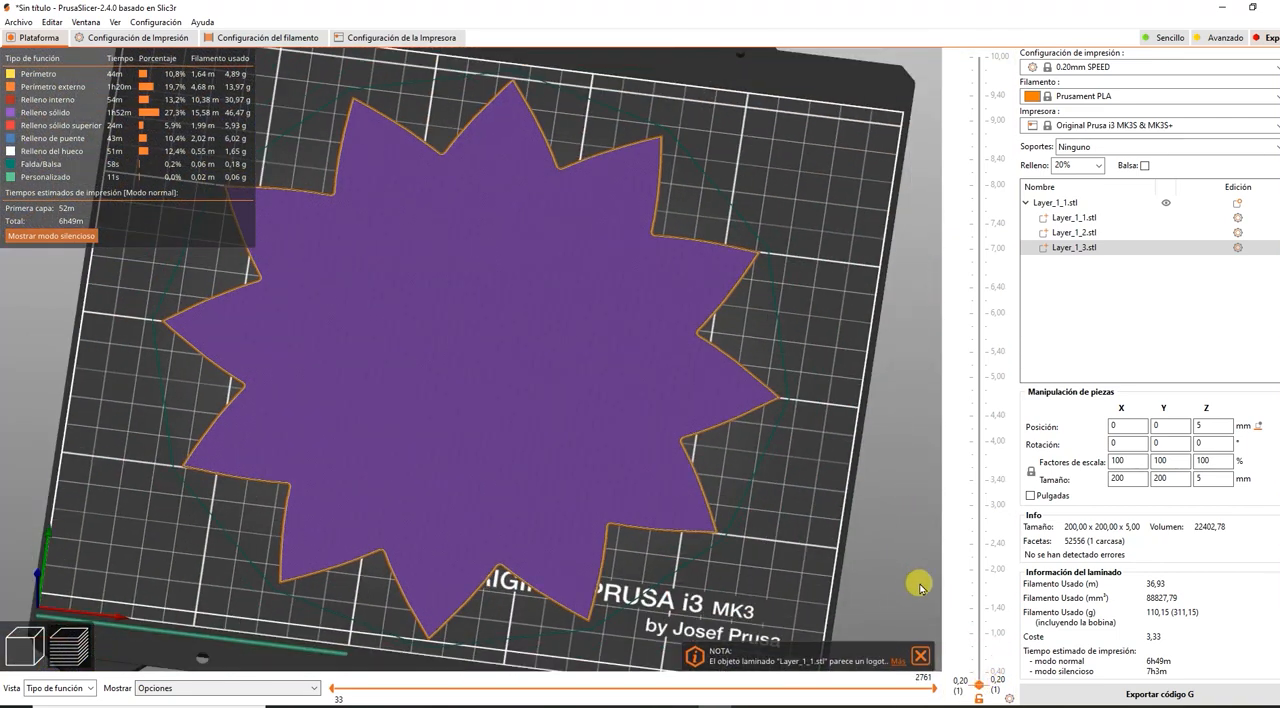
scroll(867, 515, "up", 6)
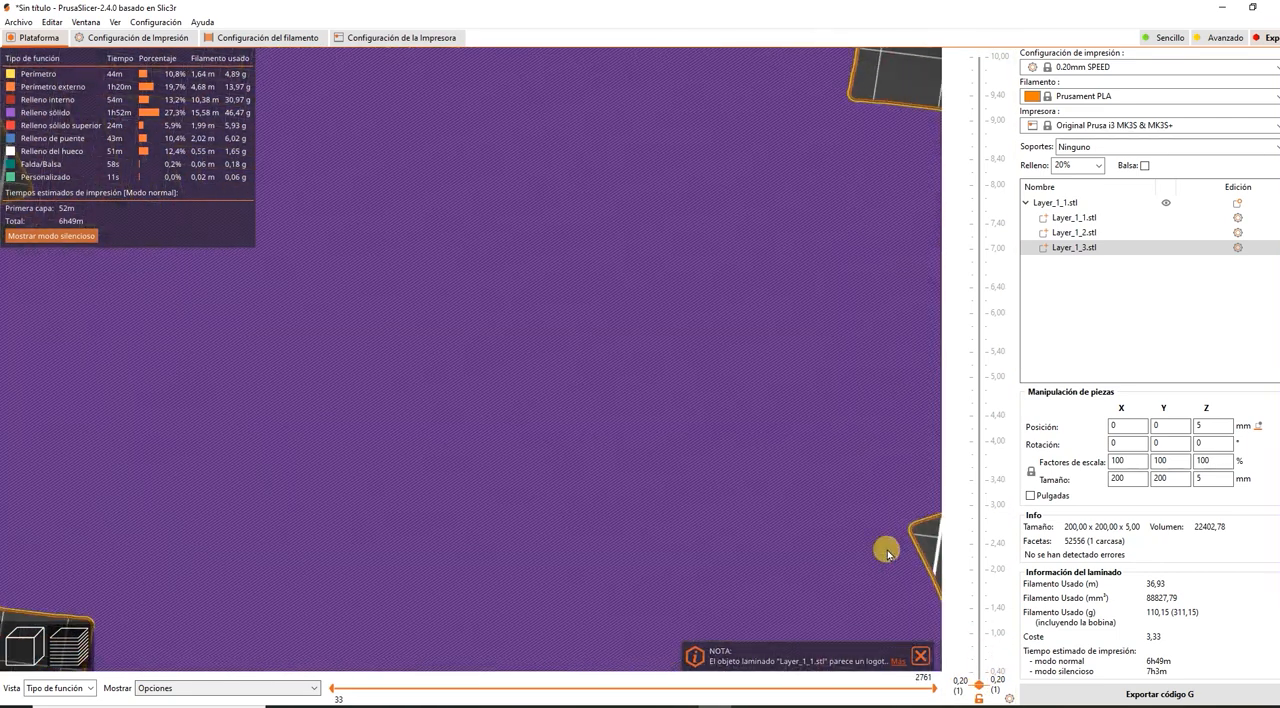
scroll(894, 594, "down", 3)
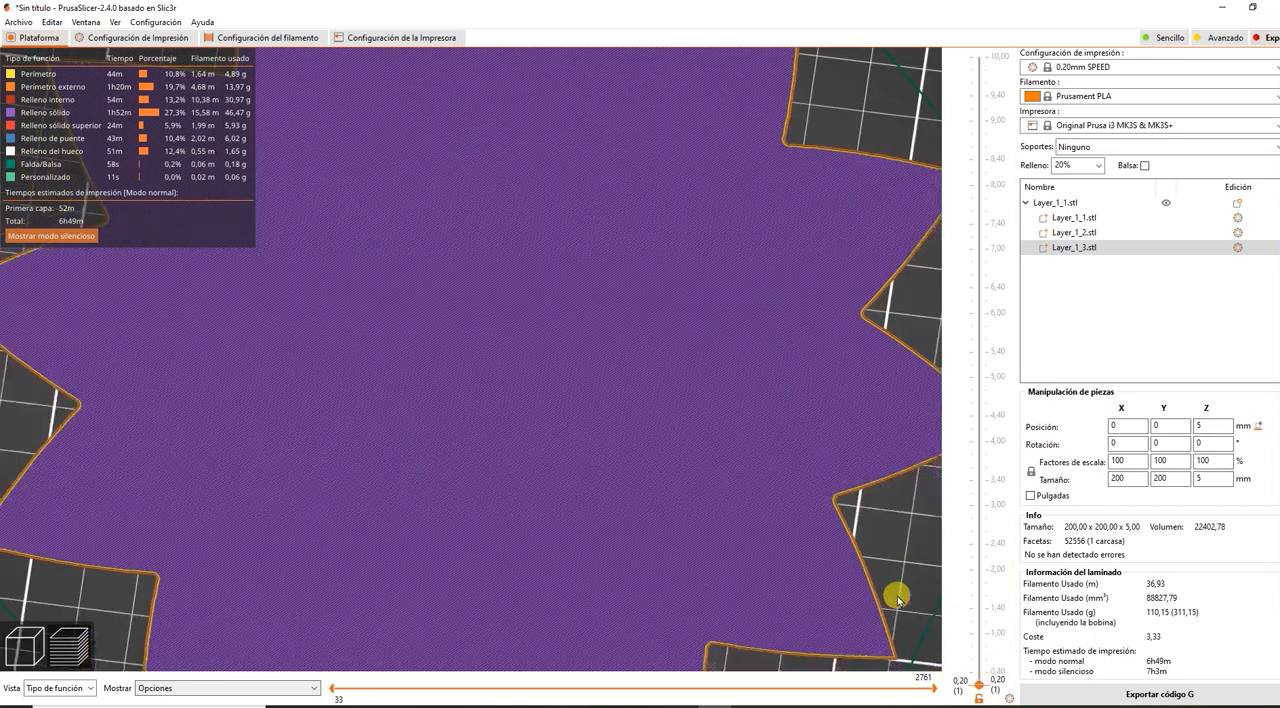
scroll(880, 592, "down", 3)
left_click_drag(871, 585, 797, 523)
scroll(800, 530, "up", 5)
Add a filament color change at the 5.20 mm layer, using light green (RGB 128, 255, 128).
left_click_drag(979, 684, 961, 225)
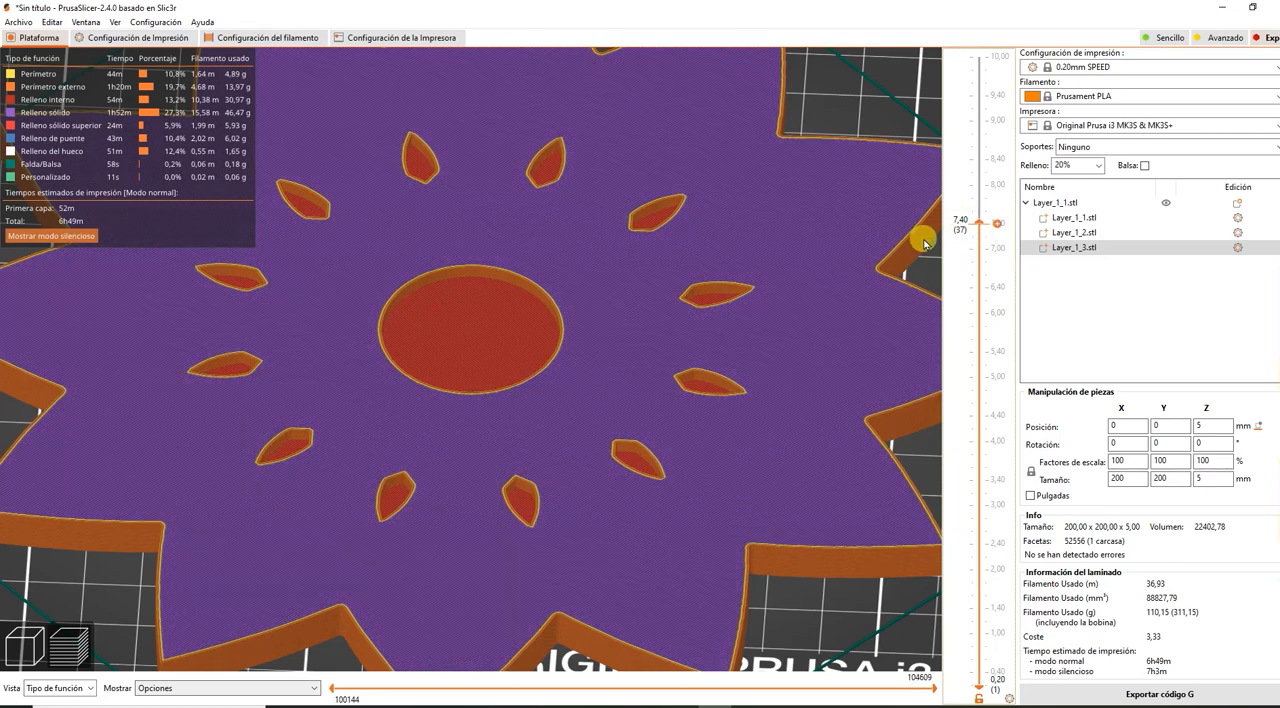
scroll(729, 340, "up", 6)
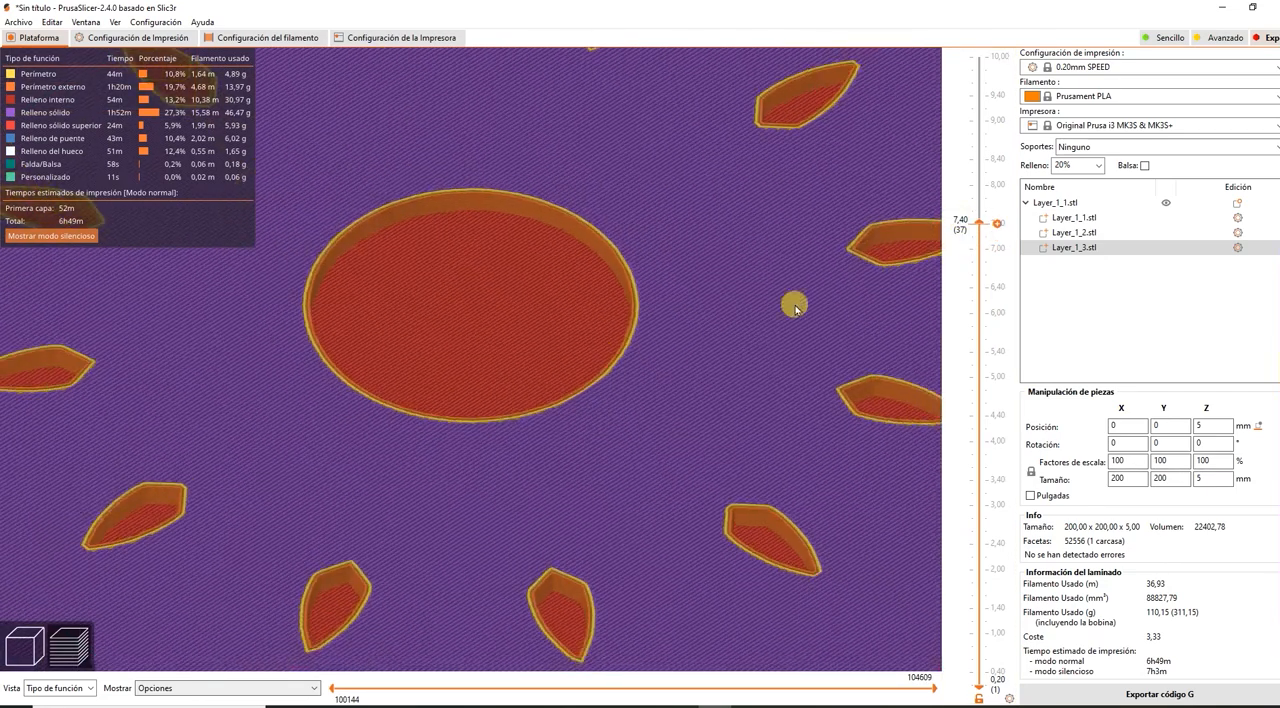
left_click_drag(968, 226, 955, 388)
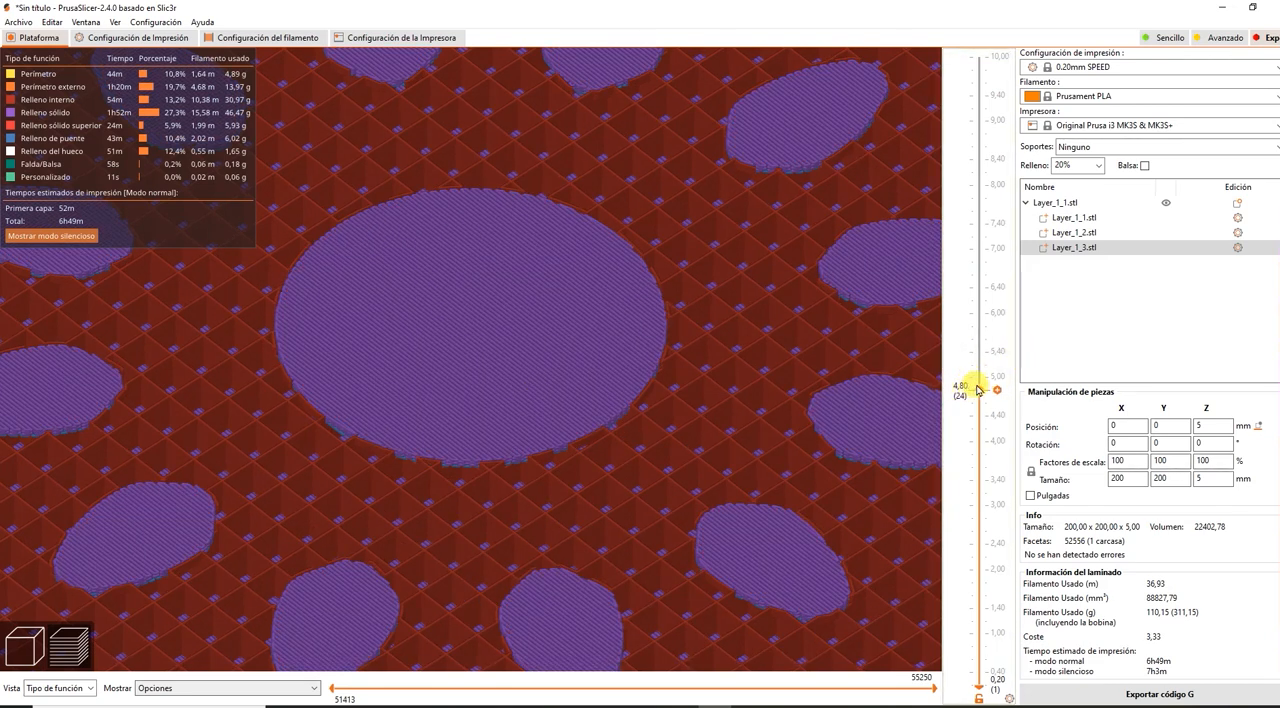
left_click_drag(977, 387, 983, 365)
right_click(997, 365)
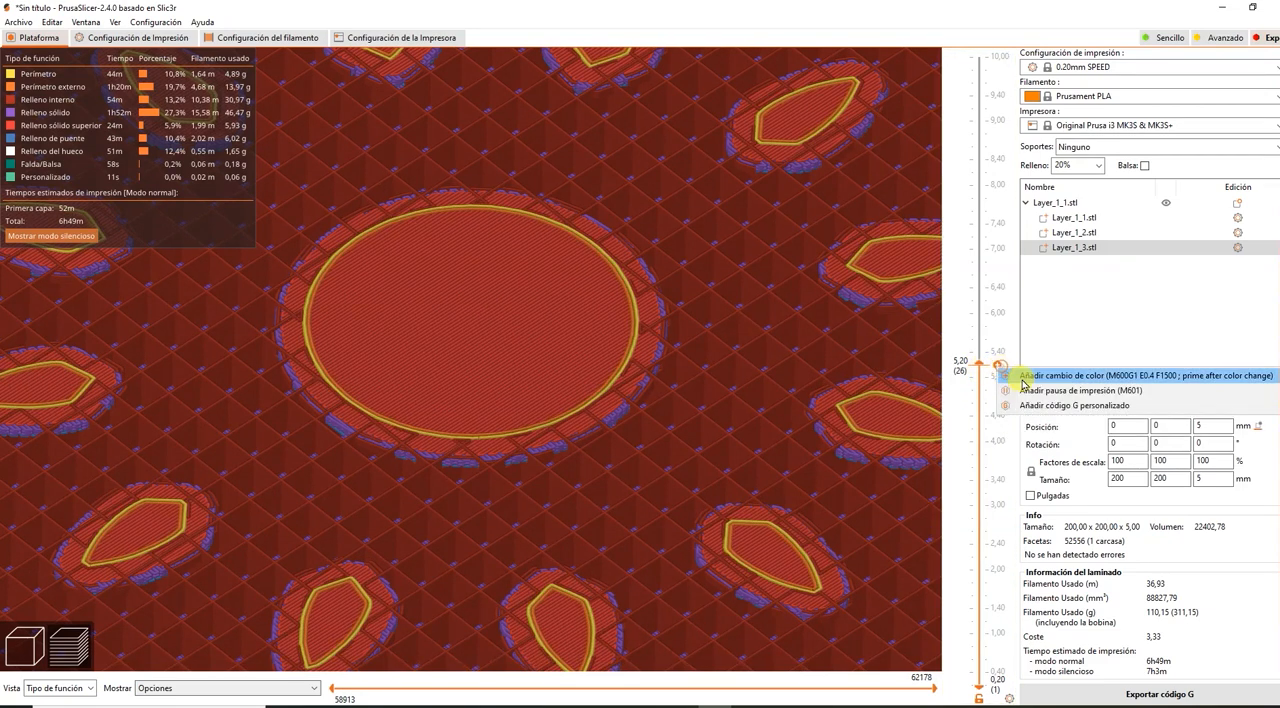
left_click(1022, 378)
left_click(547, 282)
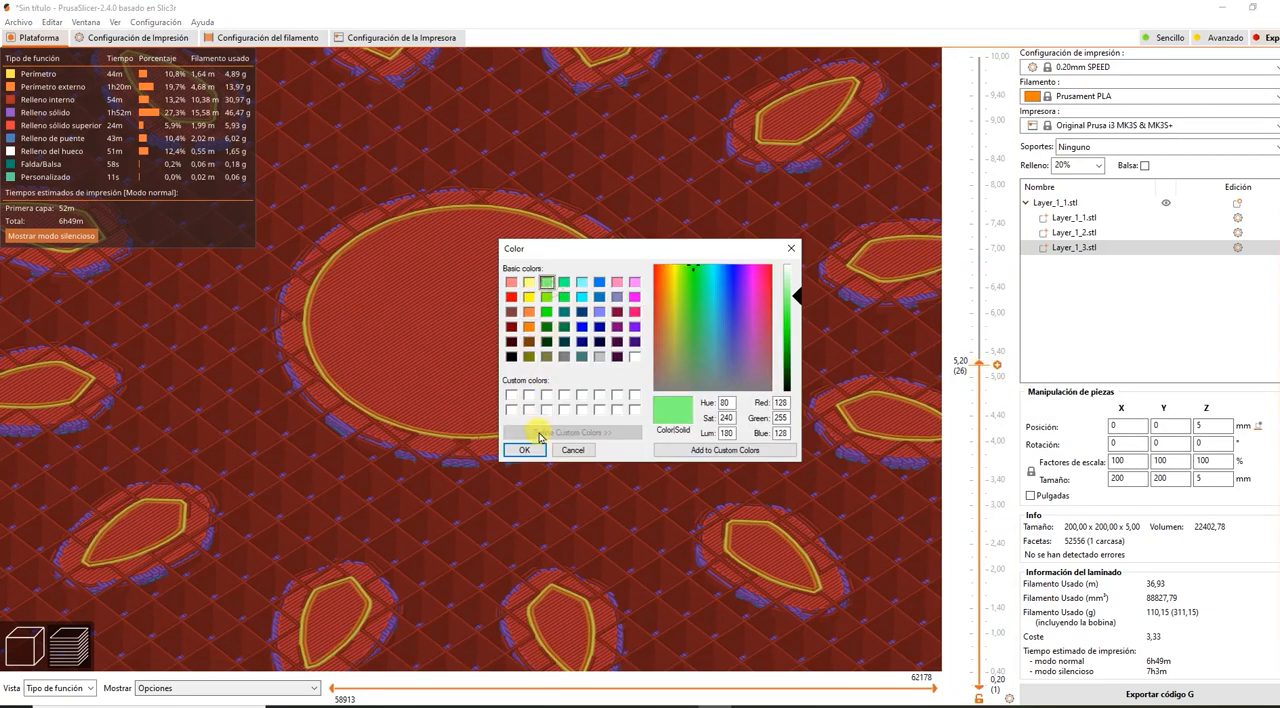
left_click(525, 450)
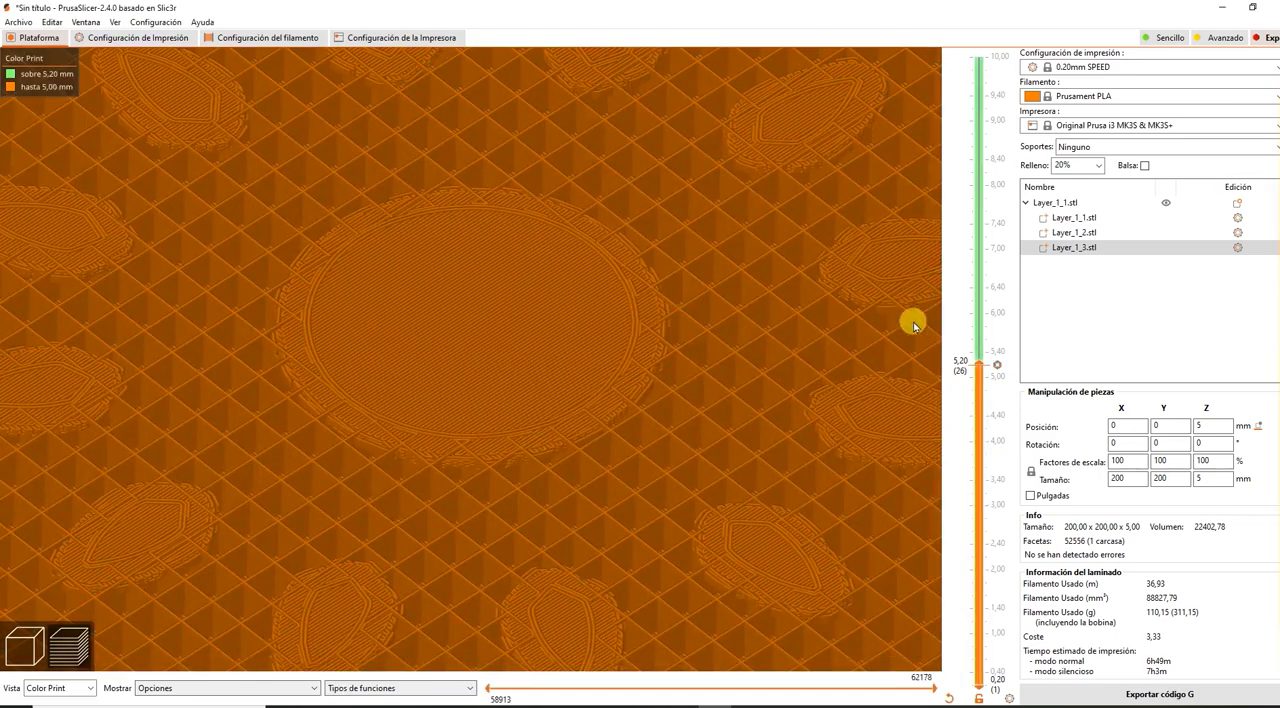
Add a second color change at the 7.80 mm layer, using light red (RGB 255, 128, 128).
left_click_drag(975, 365, 960, 201)
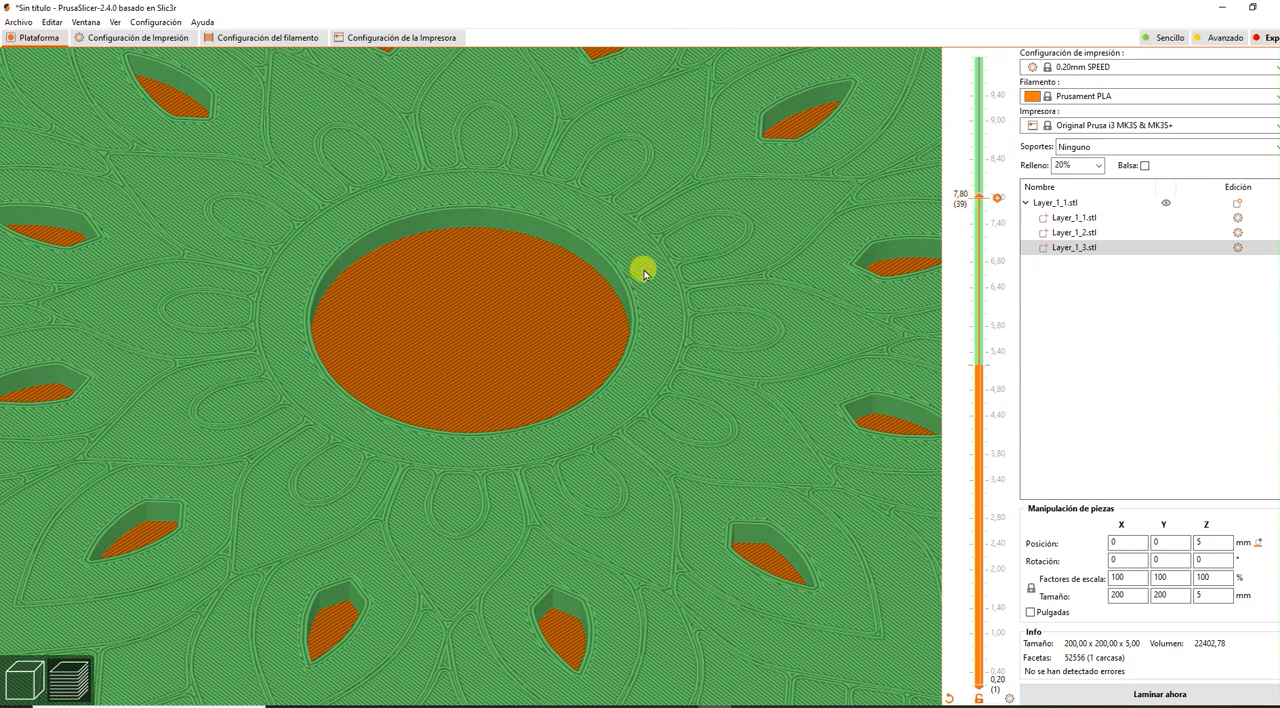
right_click(995, 200)
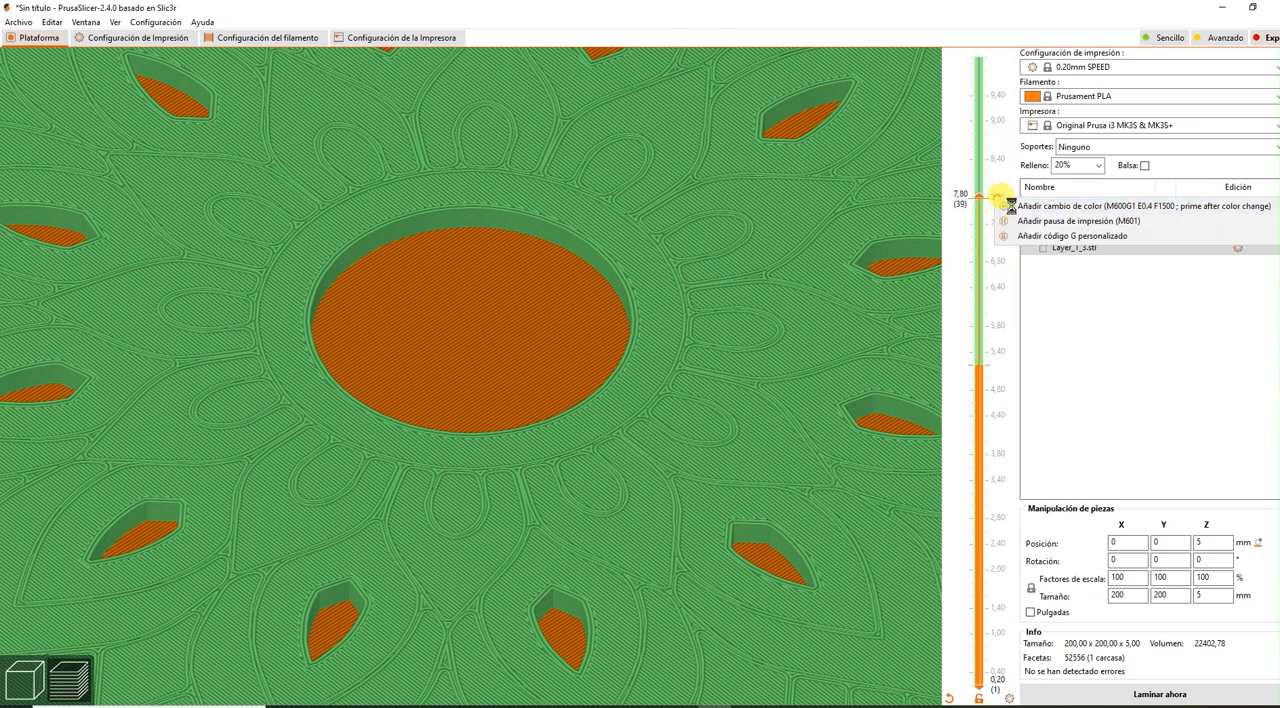
left_click(1008, 197)
left_click(511, 282)
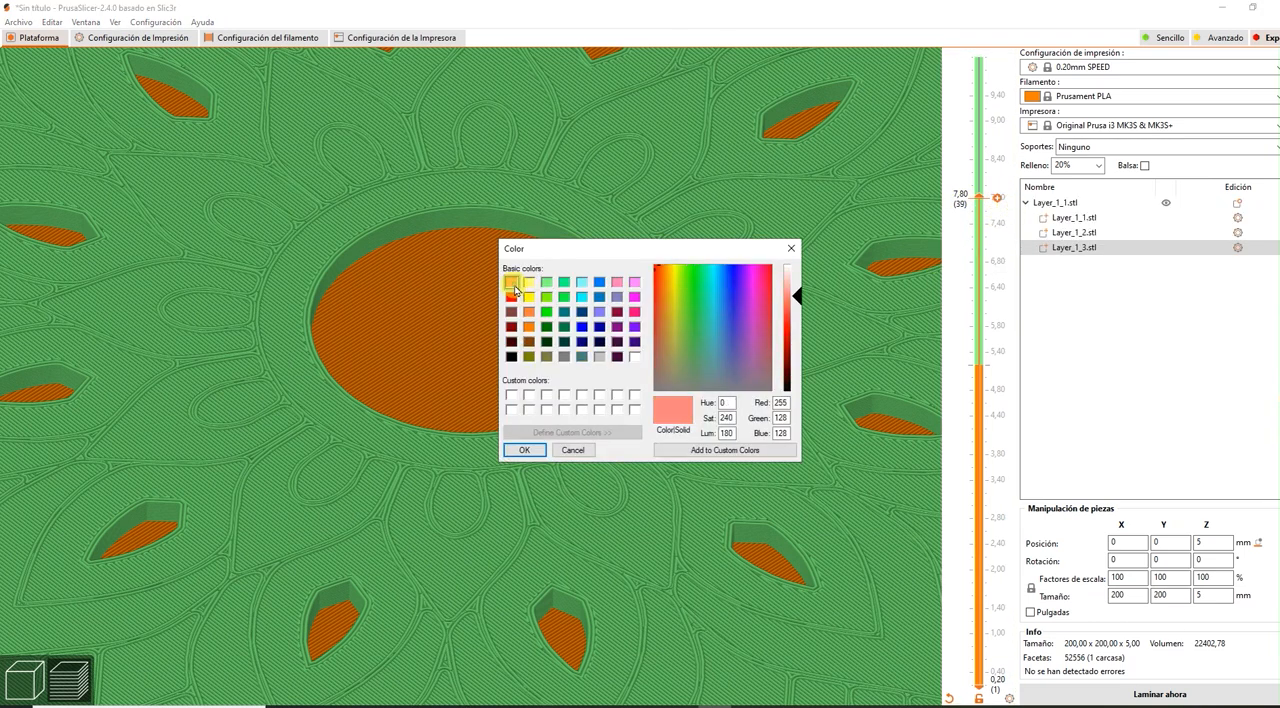
left_click(524, 450)
Show the sliced preview up to the 10.00 mm layer and examine the three-color mandala from several angles.
left_click_drag(980, 194, 980, 58)
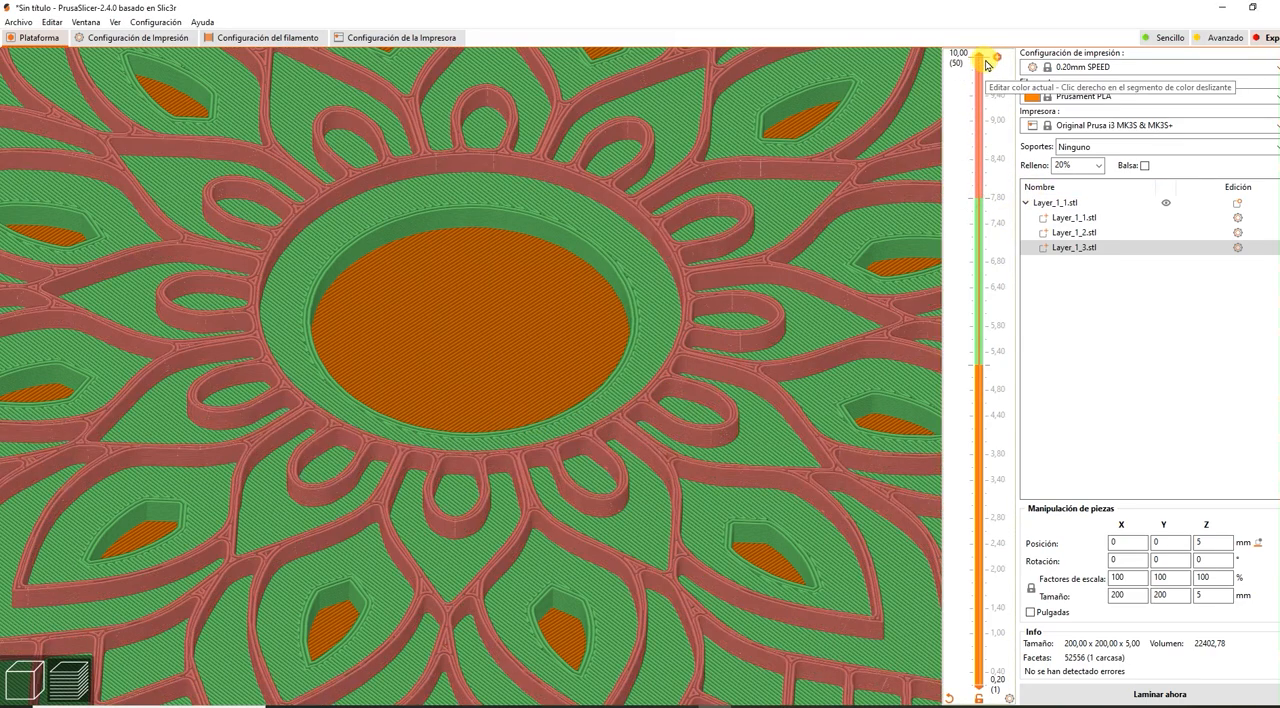
scroll(814, 266, "down", 5)
scroll(820, 298, "down", 3)
mouse_move(786, 480)
left_mouse_down()
mouse_move(761, 497)
mouse_move(772, 501)
left_mouse_up()
scroll(697, 457, "up", 3)
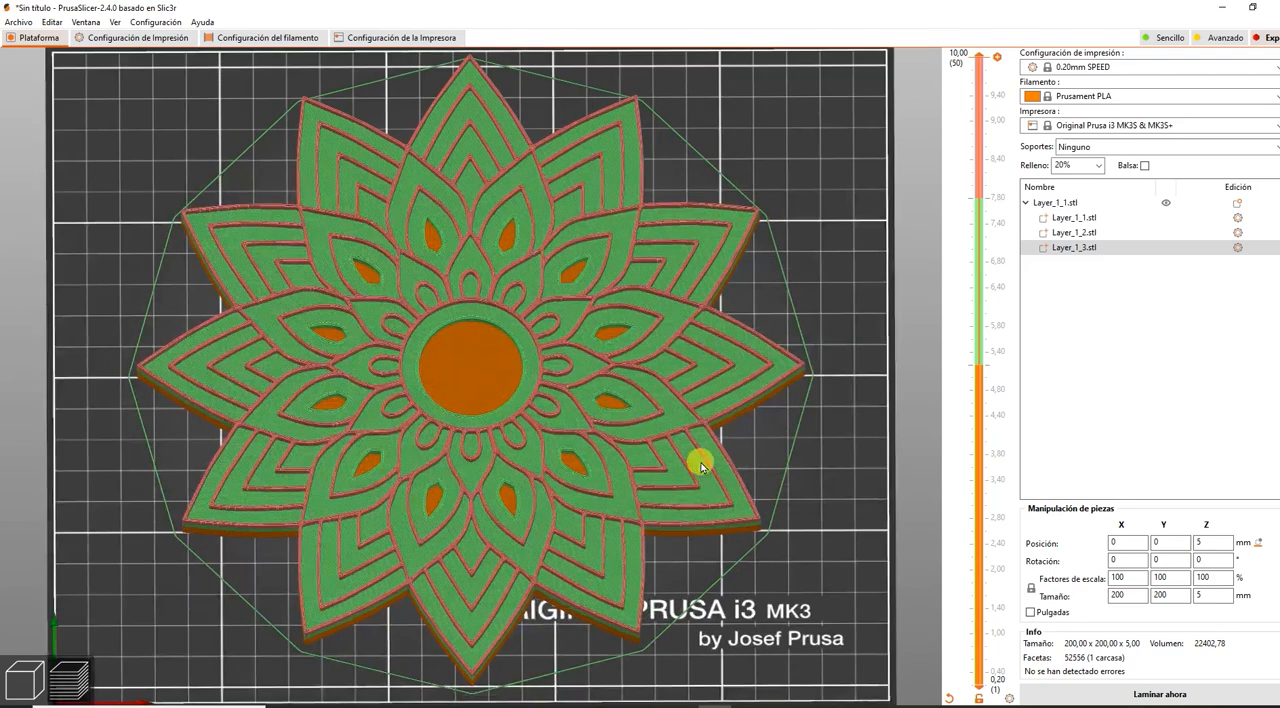
scroll(697, 451, "down", 3)
mouse_move(737, 551)
left_mouse_down()
mouse_move(697, 523)
mouse_move(754, 557)
mouse_move(744, 570)
left_mouse_up()
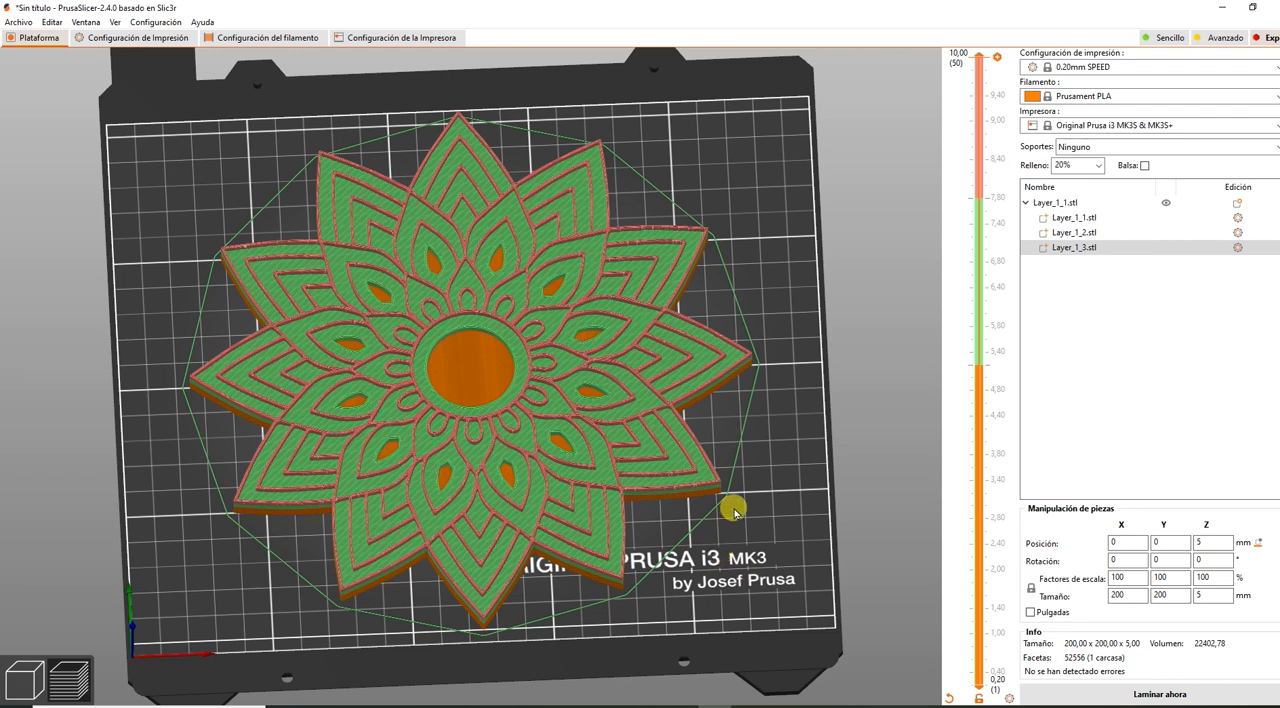
left_click_drag(751, 557, 751, 557)
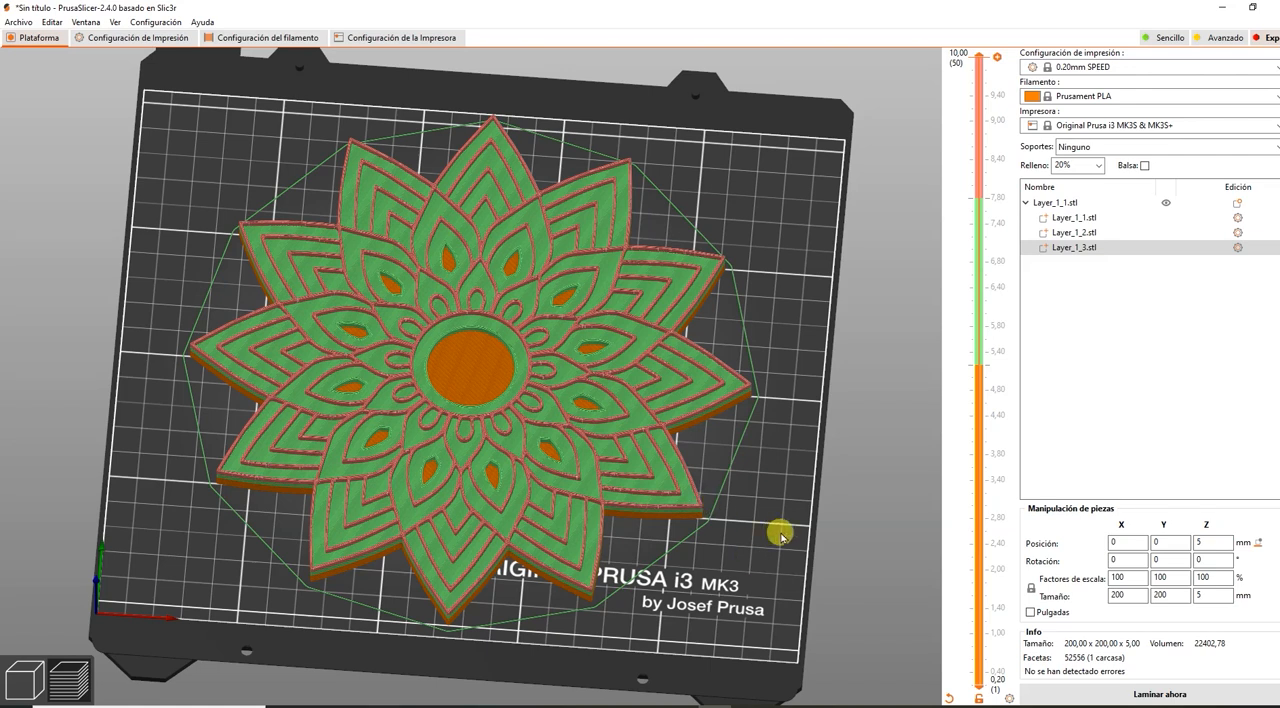
mouse_move(797, 529)
left_mouse_down()
mouse_move(797, 512)
mouse_move(766, 557)
mouse_move(786, 514)
mouse_move(801, 531)
left_mouse_up()
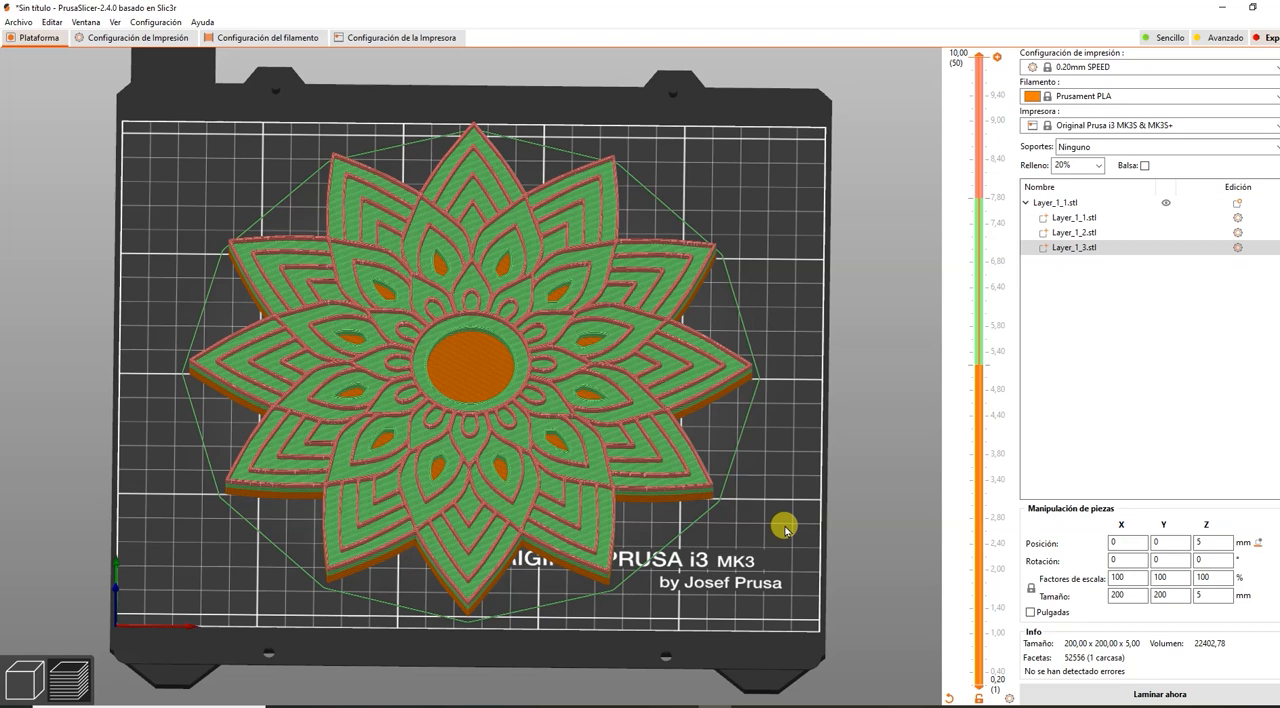